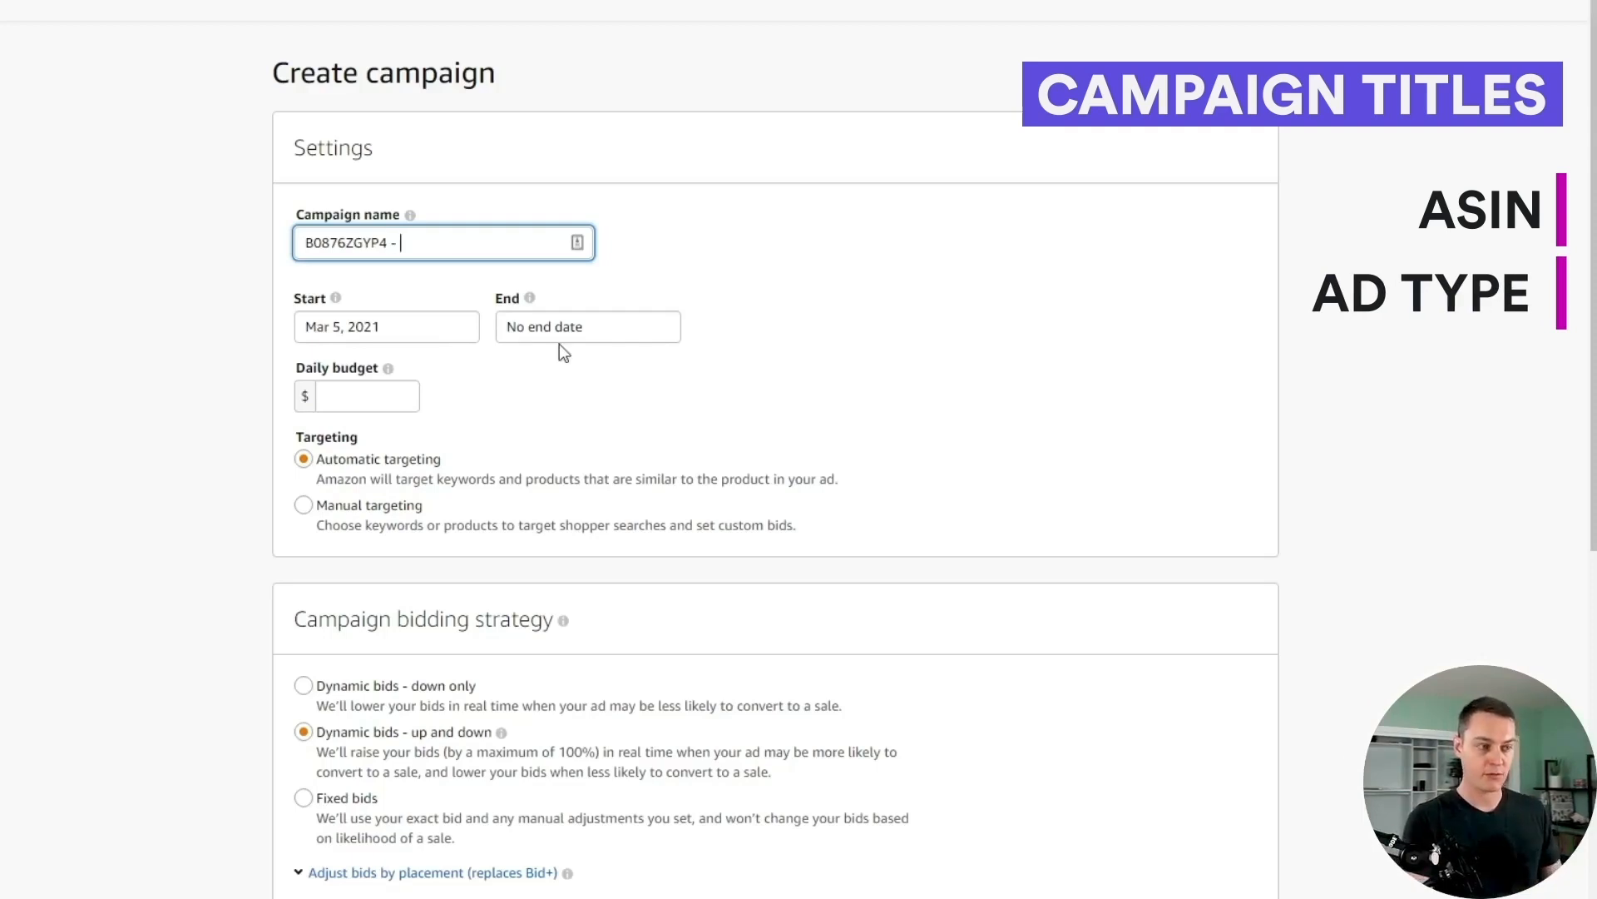
Complete the campaign name as "B0876ZGYP4 - SP Auto - Cat Tree" and set the daily budget to $5.
type("SP")
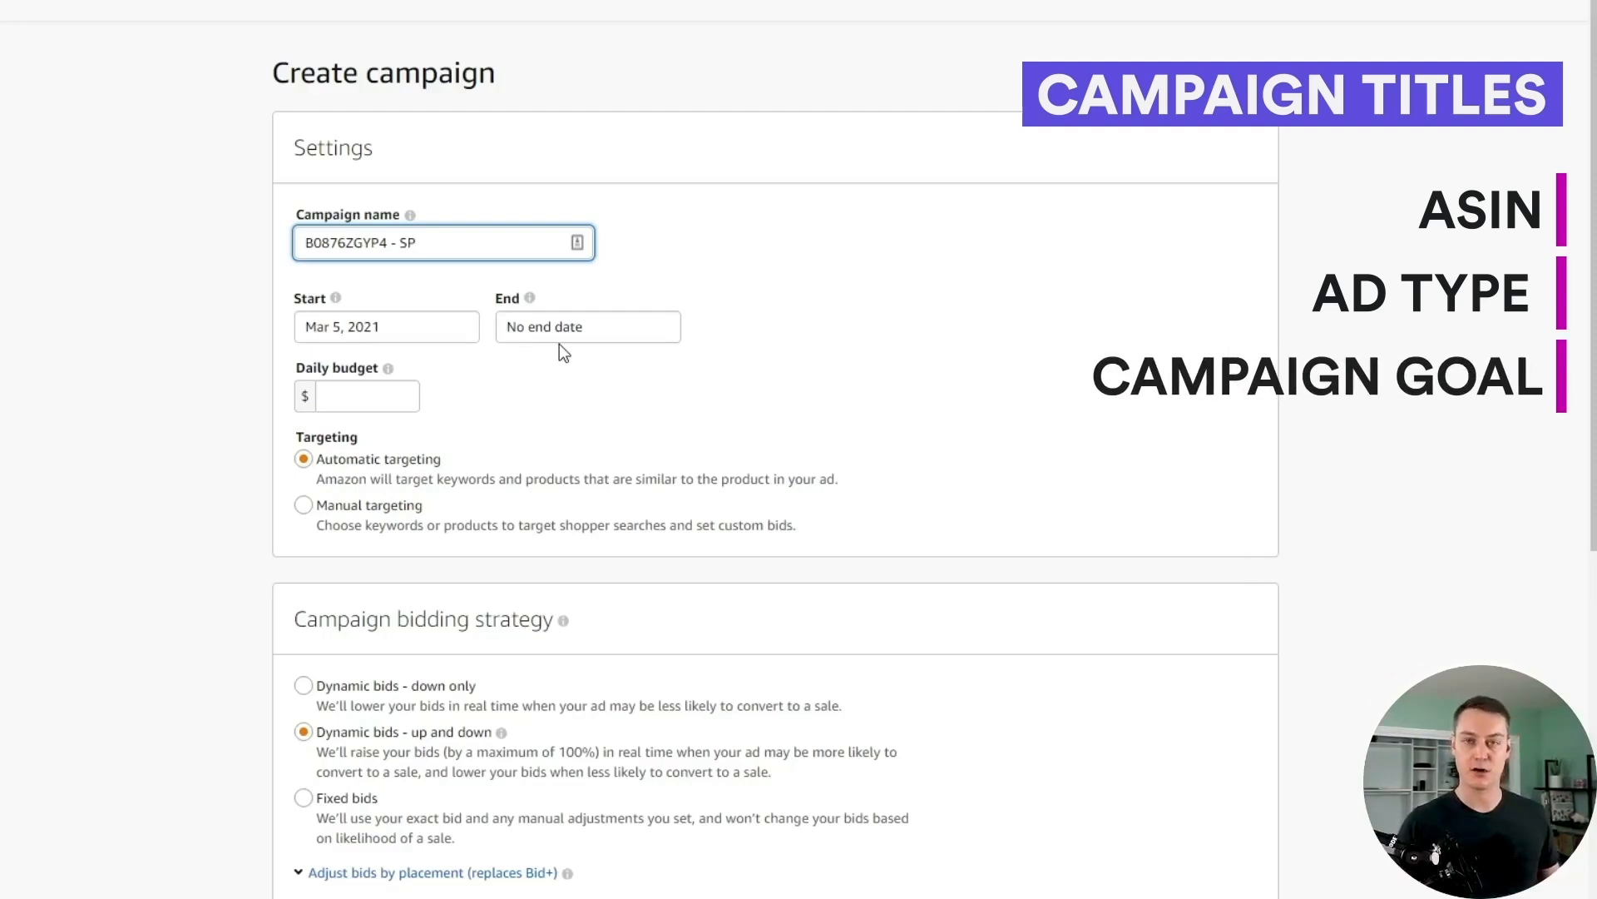
type("Auto")
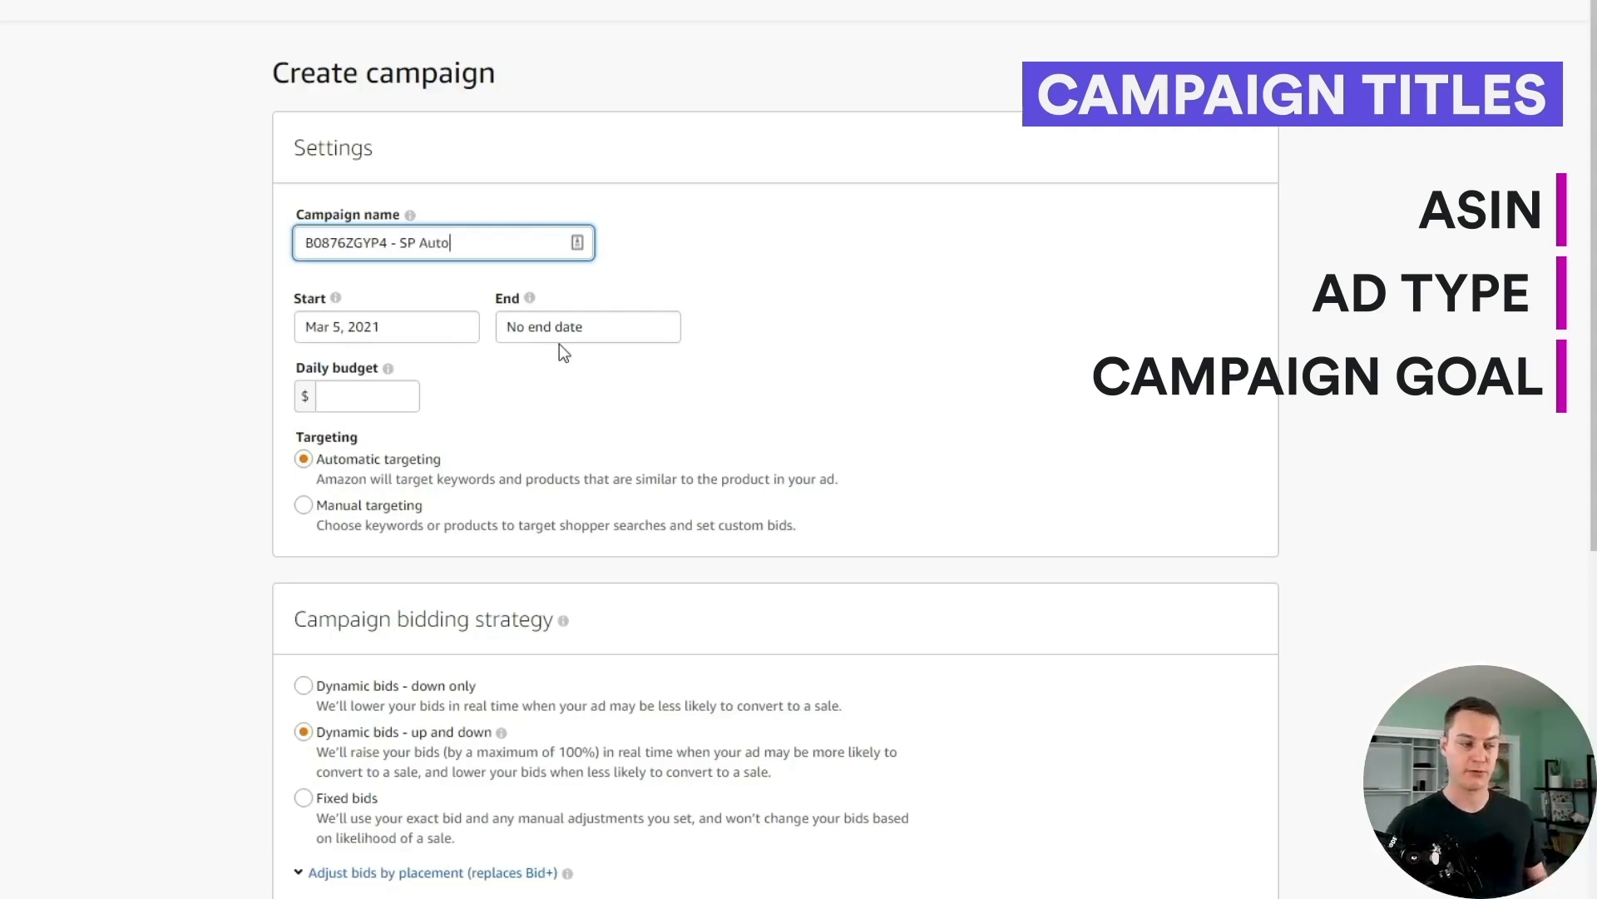
type(" -")
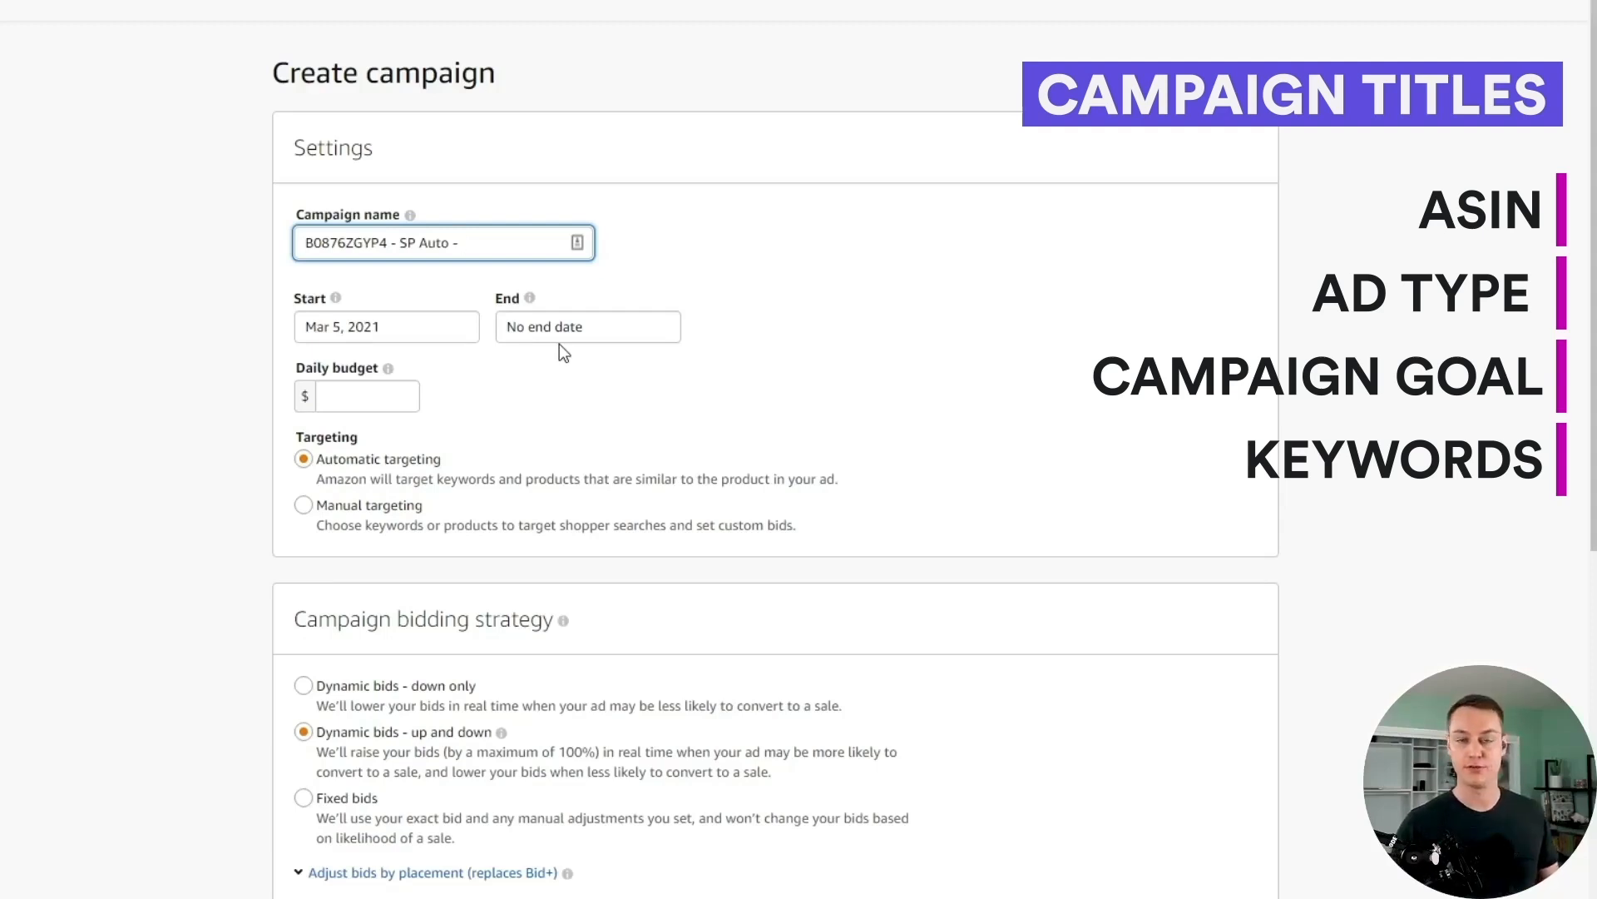
type("Cat Tree")
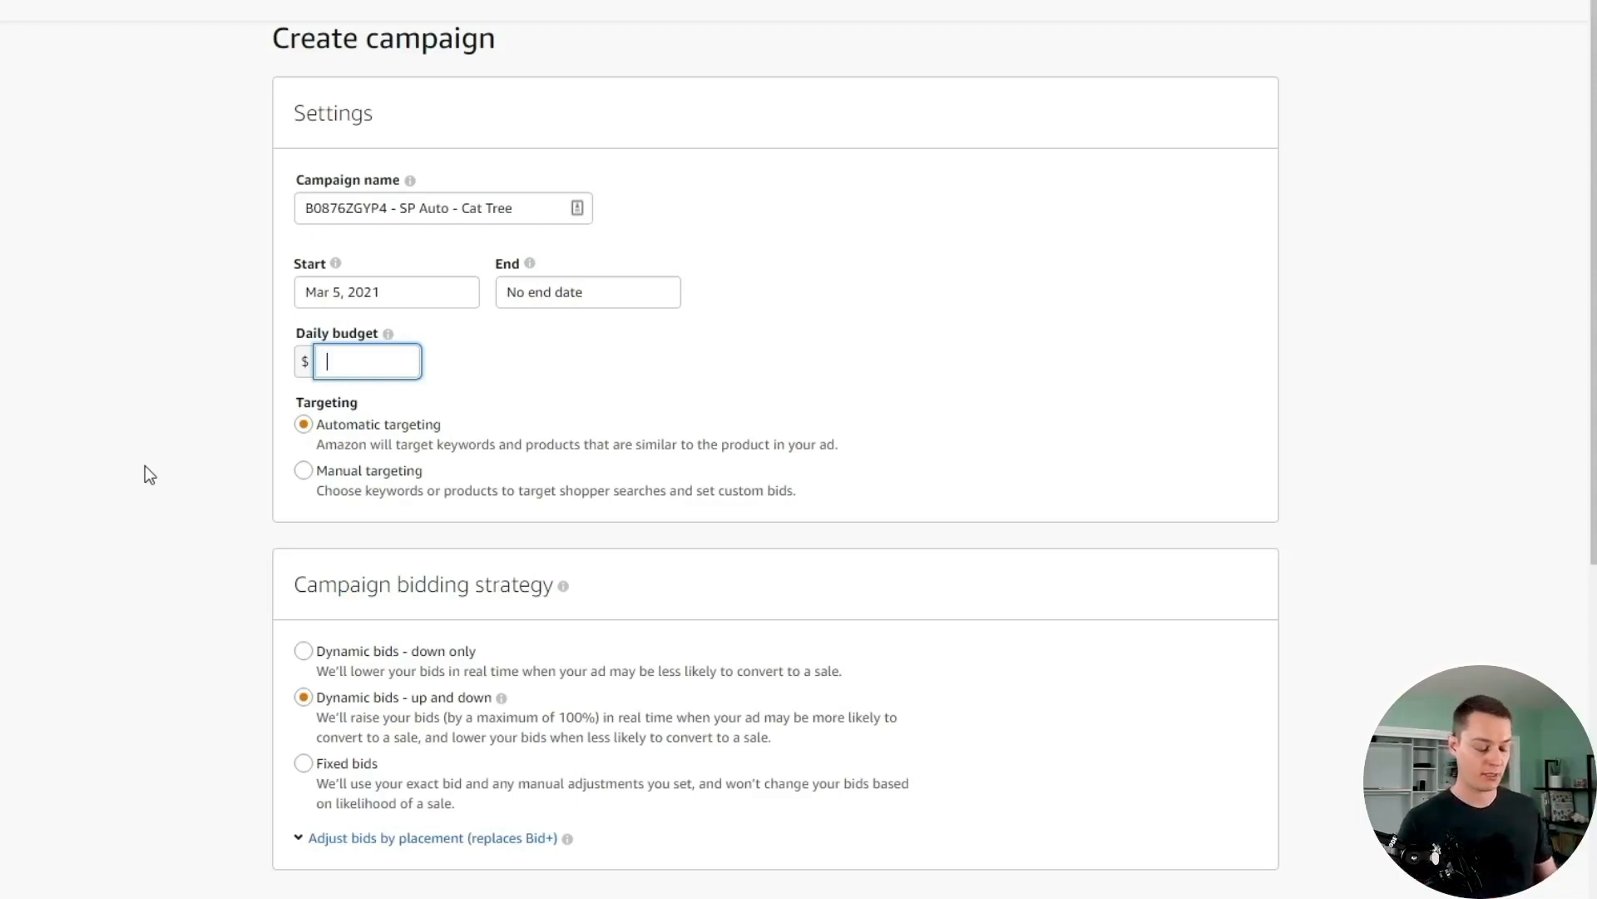
type("5")
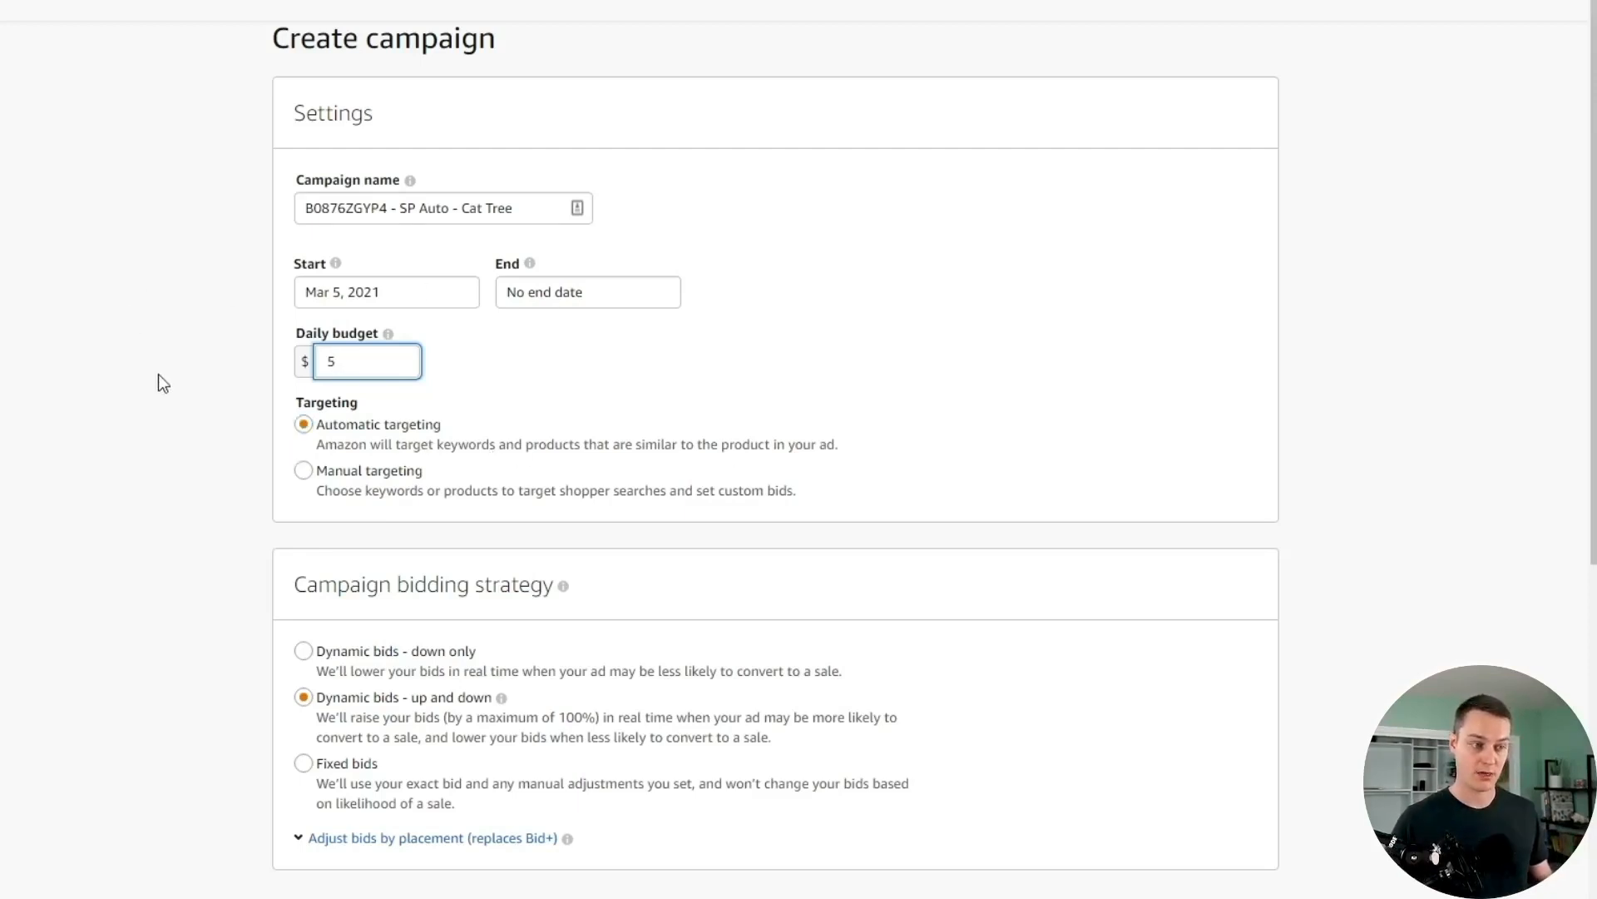
Rename the ad group as "Auto" in the ad group settings.
scroll(159, 375, "down", 5)
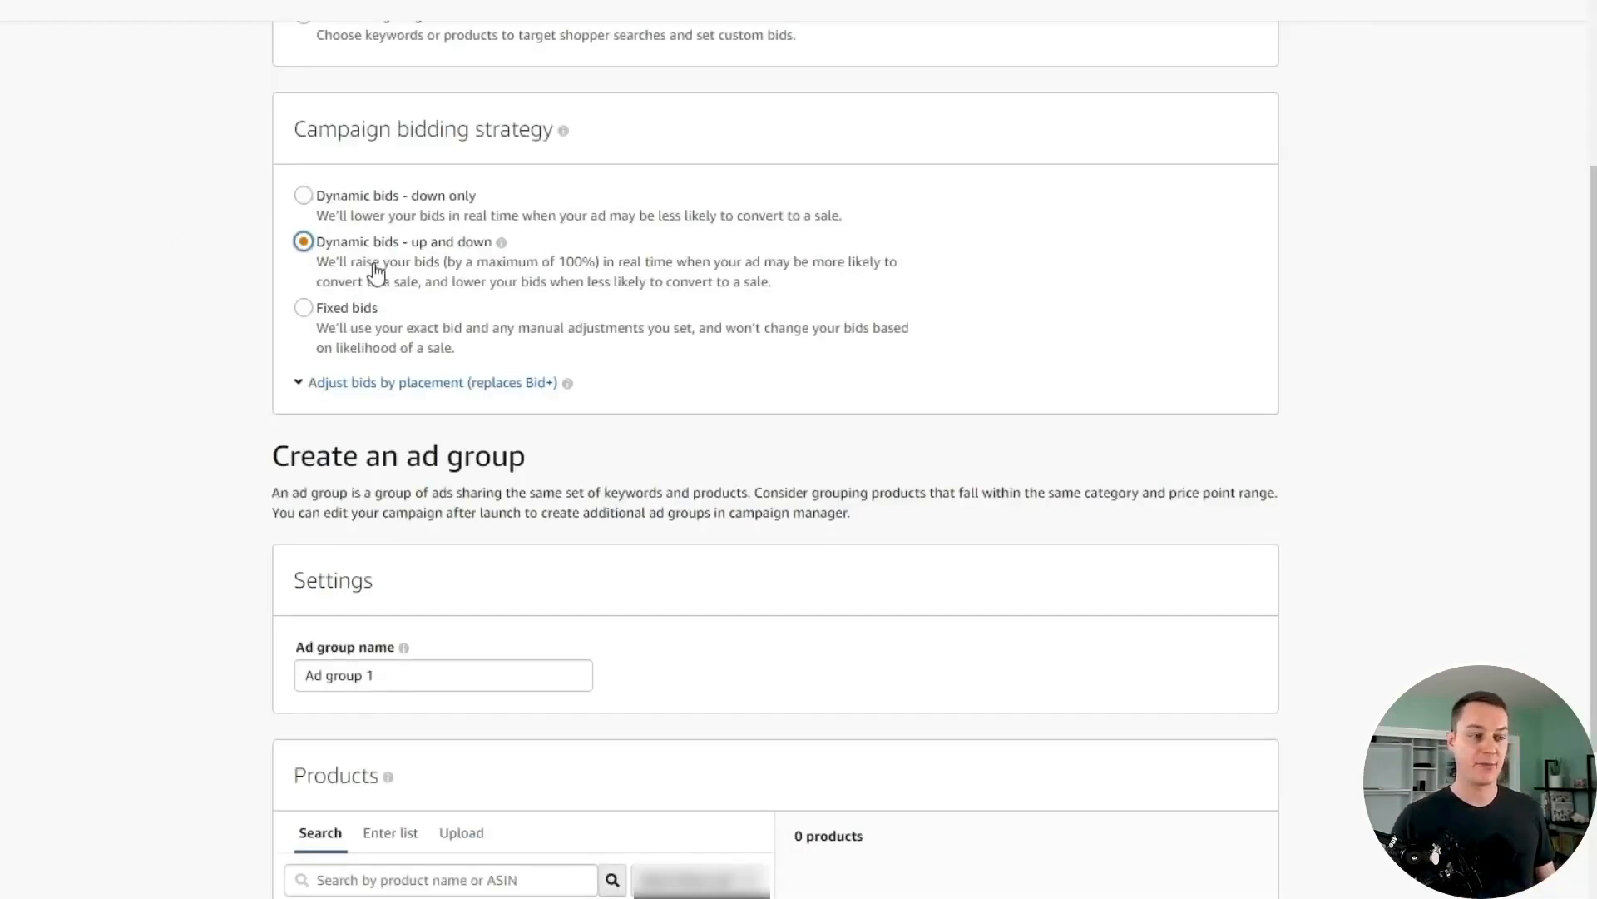
mouse_move(502, 245)
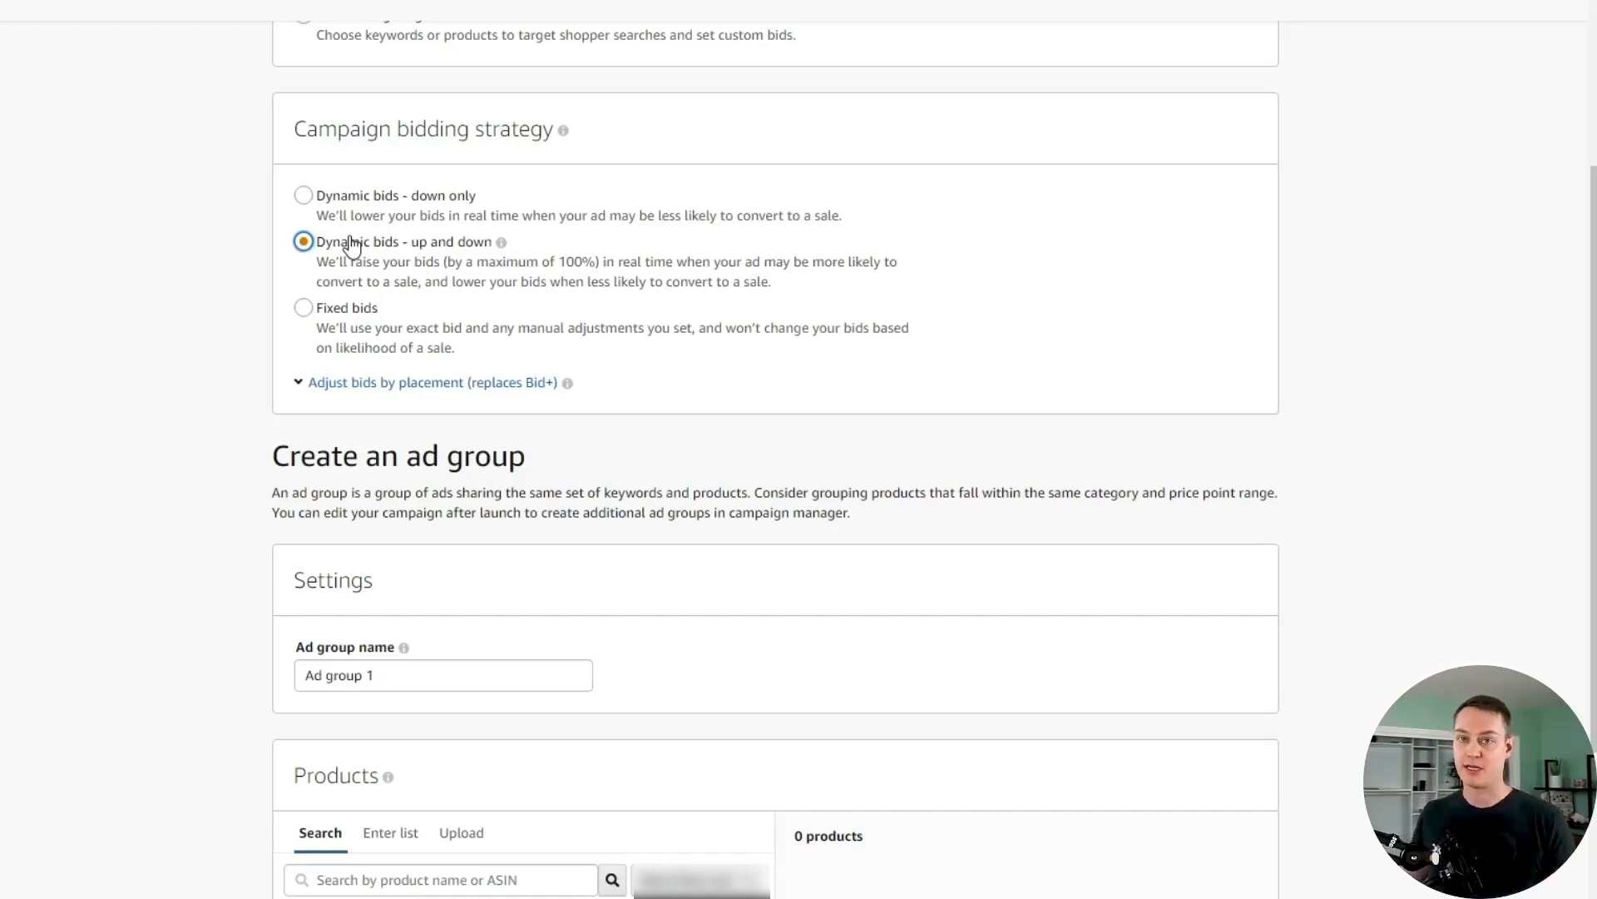
scroll(208, 444, "down", 5)
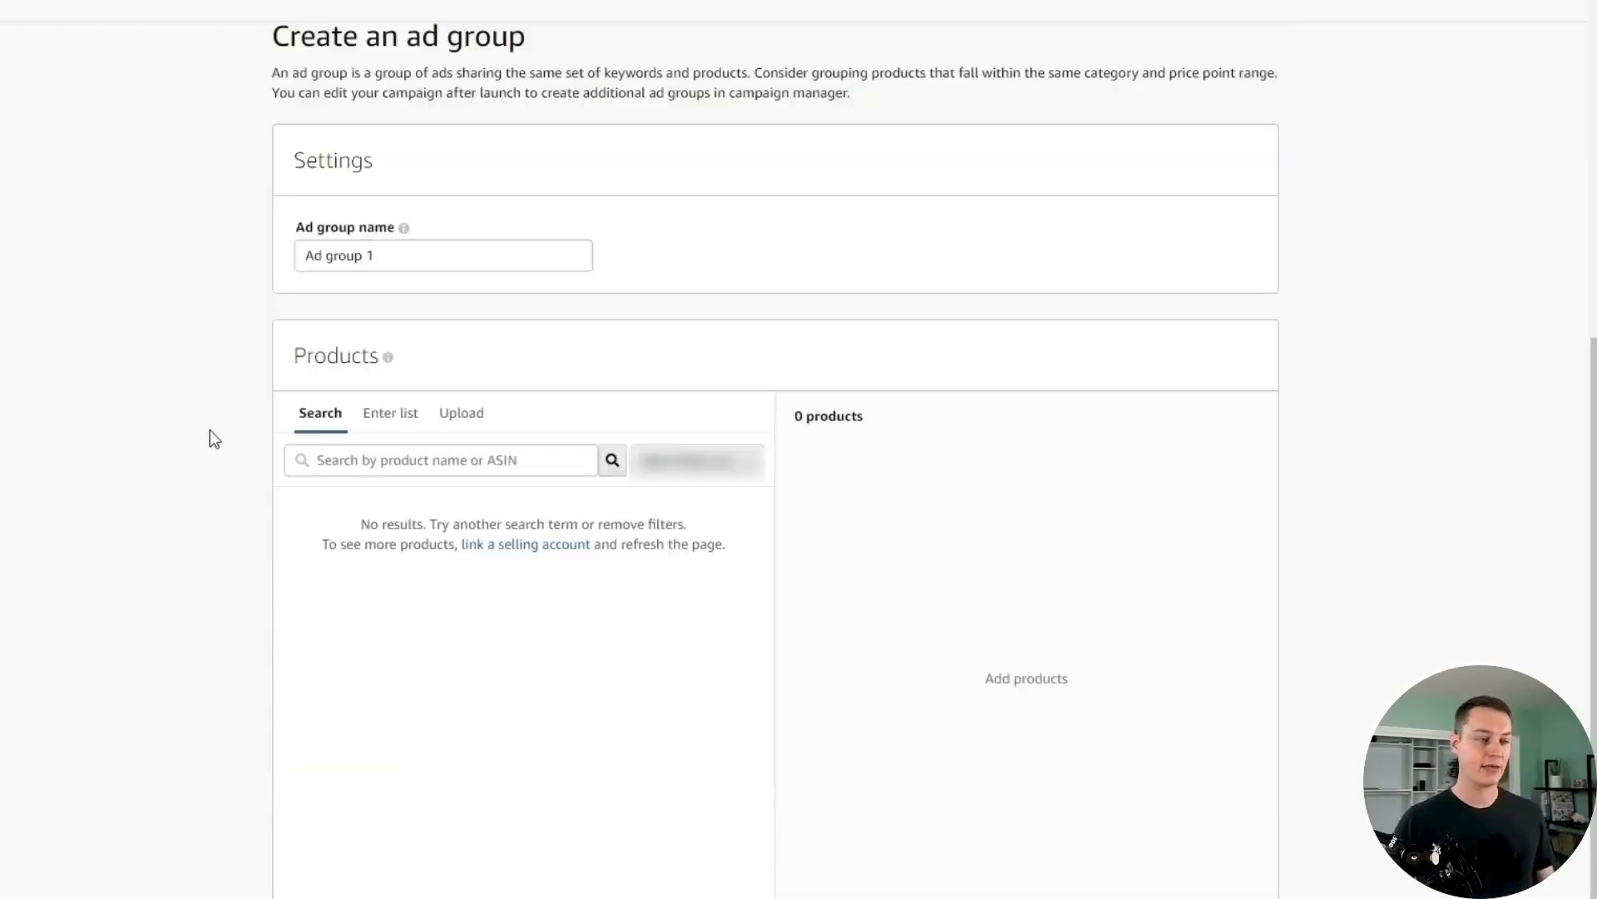
left_click_drag(401, 258, 143, 233)
type("Auto")
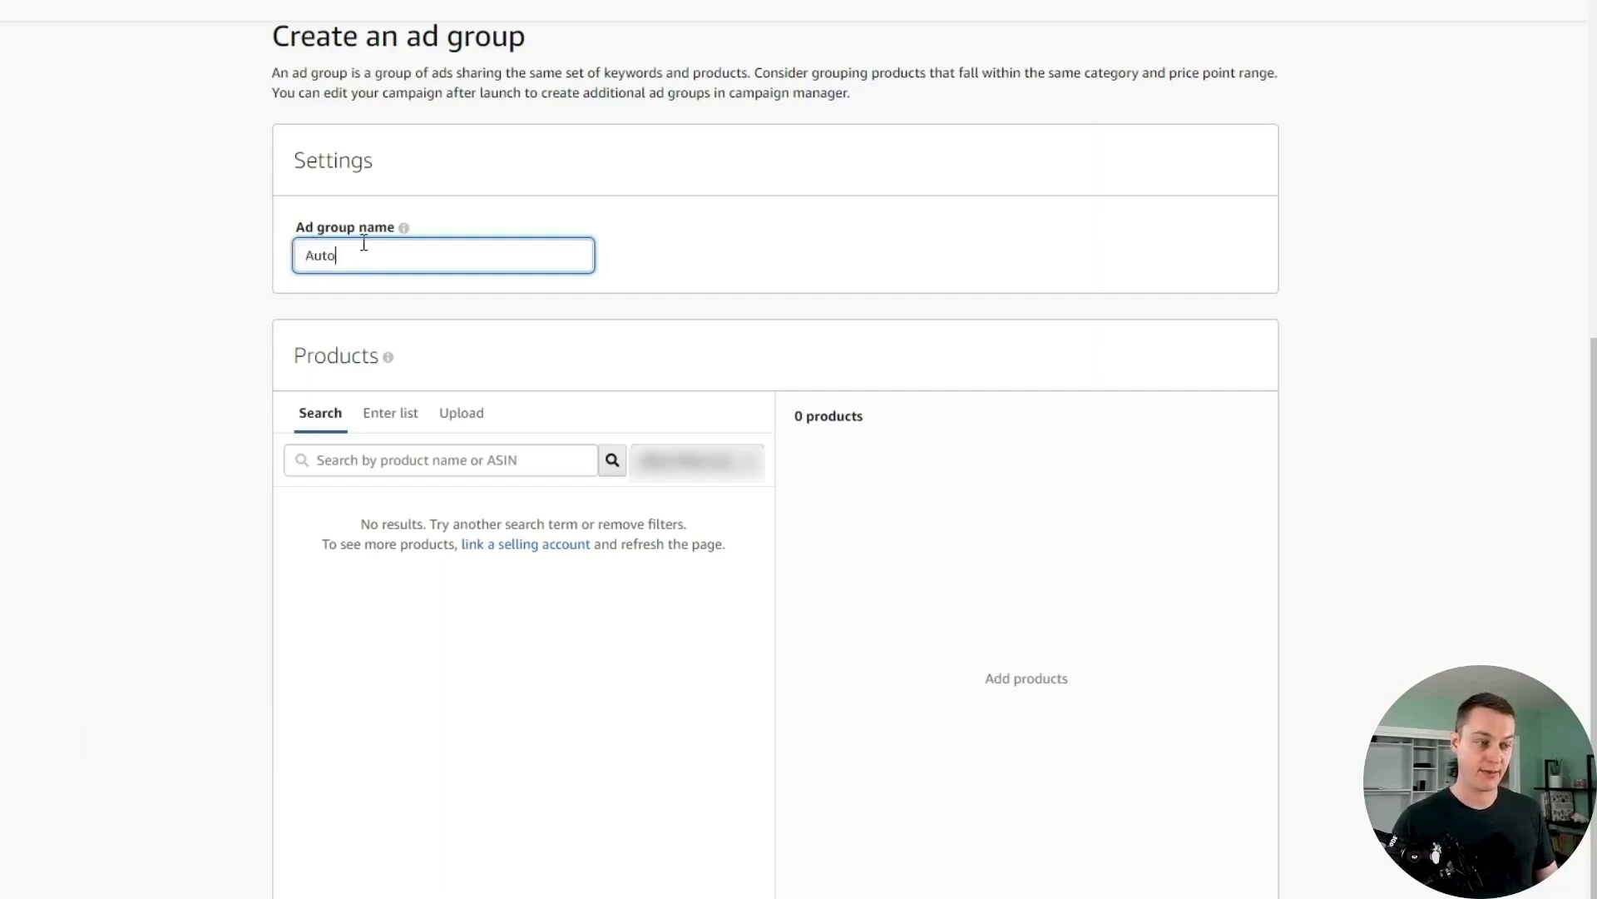
Search all Amazon products for ASIN B0876ZGYP4 and add the rabbitgoo cat tree to the ad group.
key("Tab")
scroll(197, 366, "down", 3)
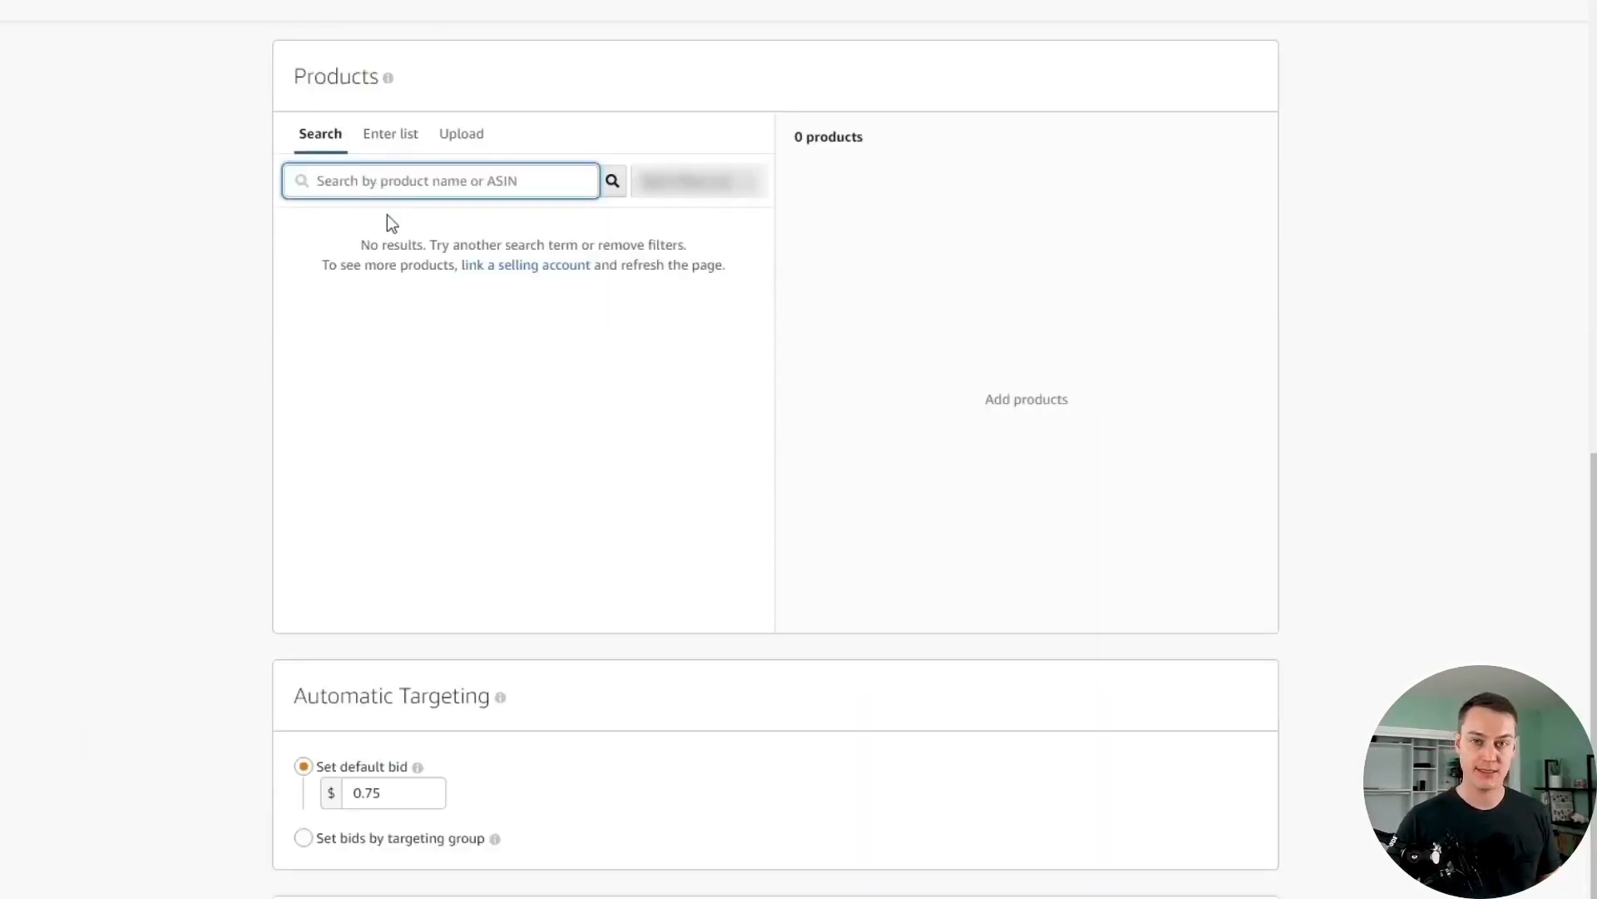
type("B0876ZGYP4")
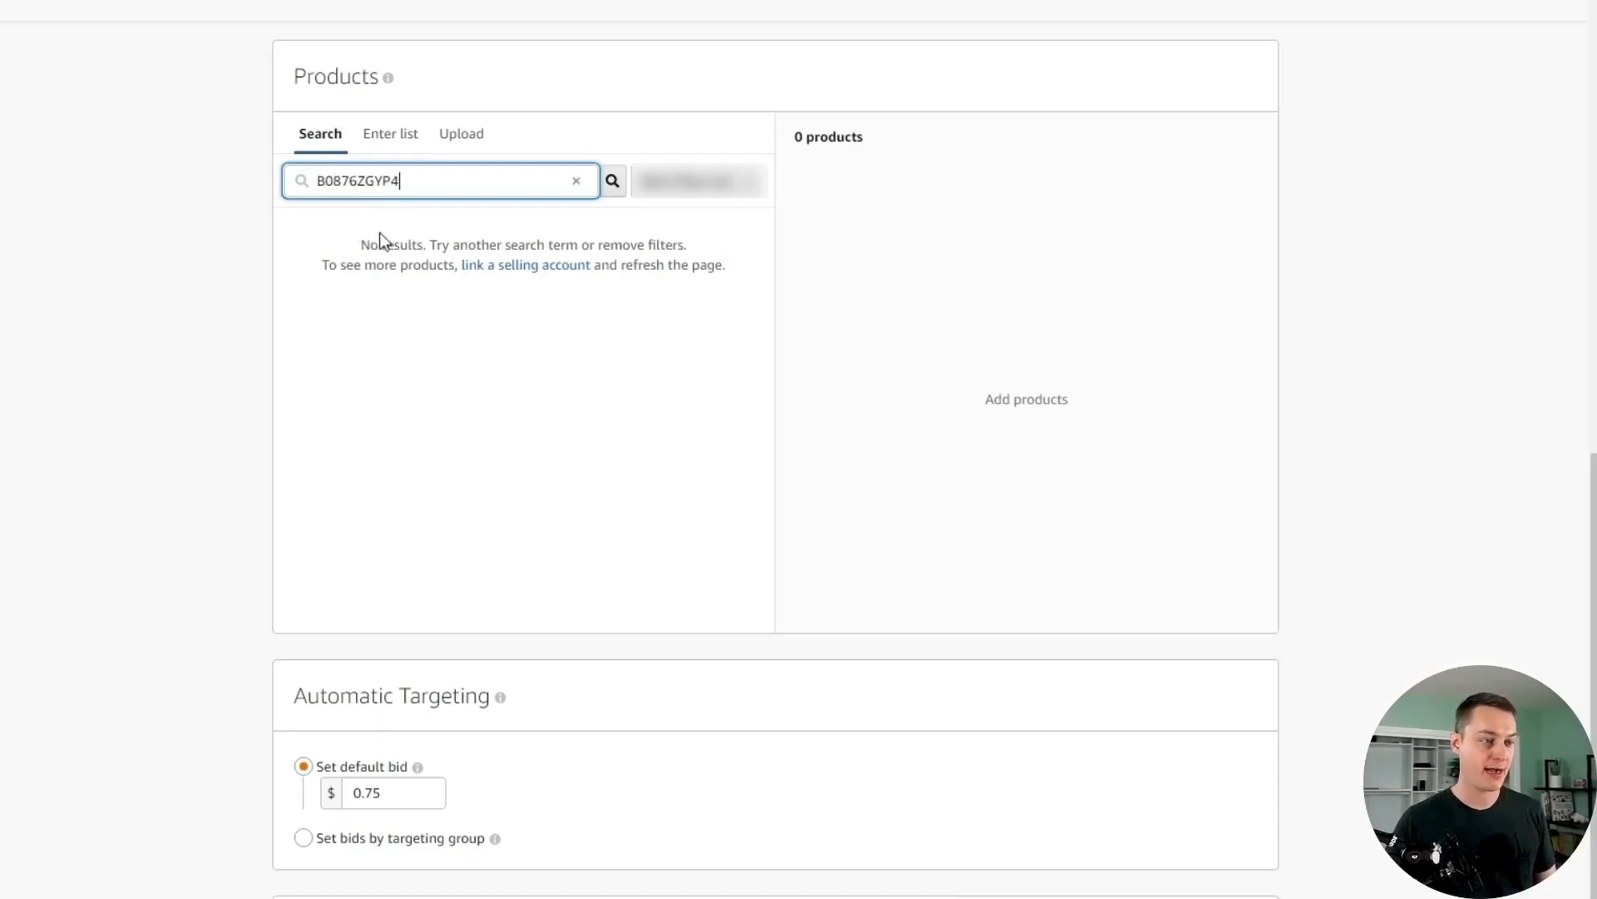
left_click(741, 181)
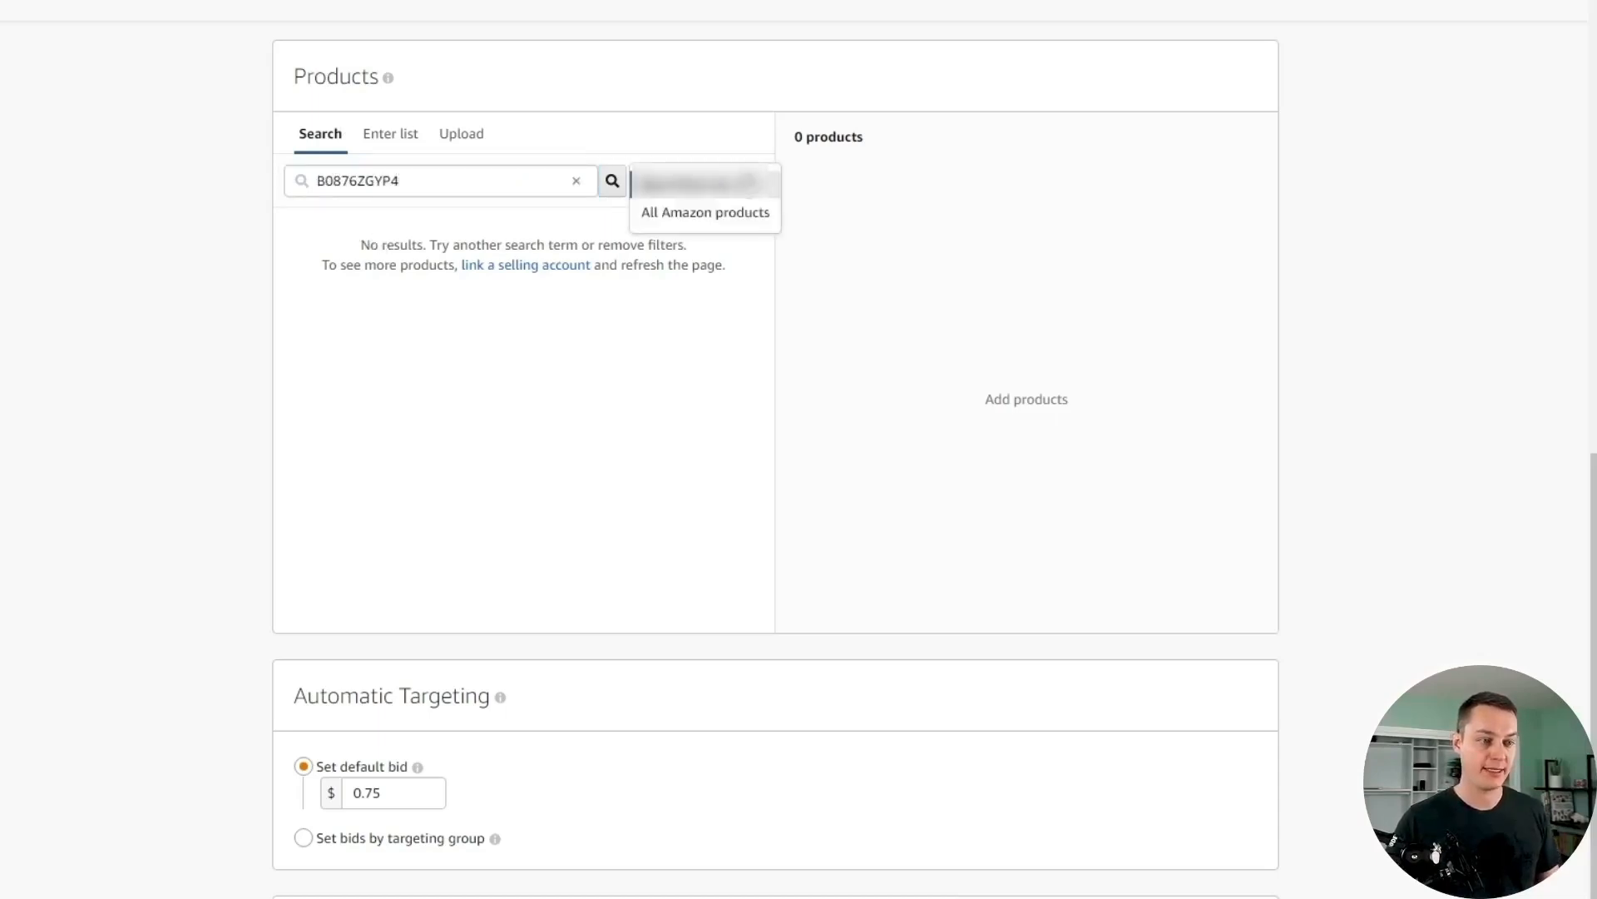
left_click(721, 218)
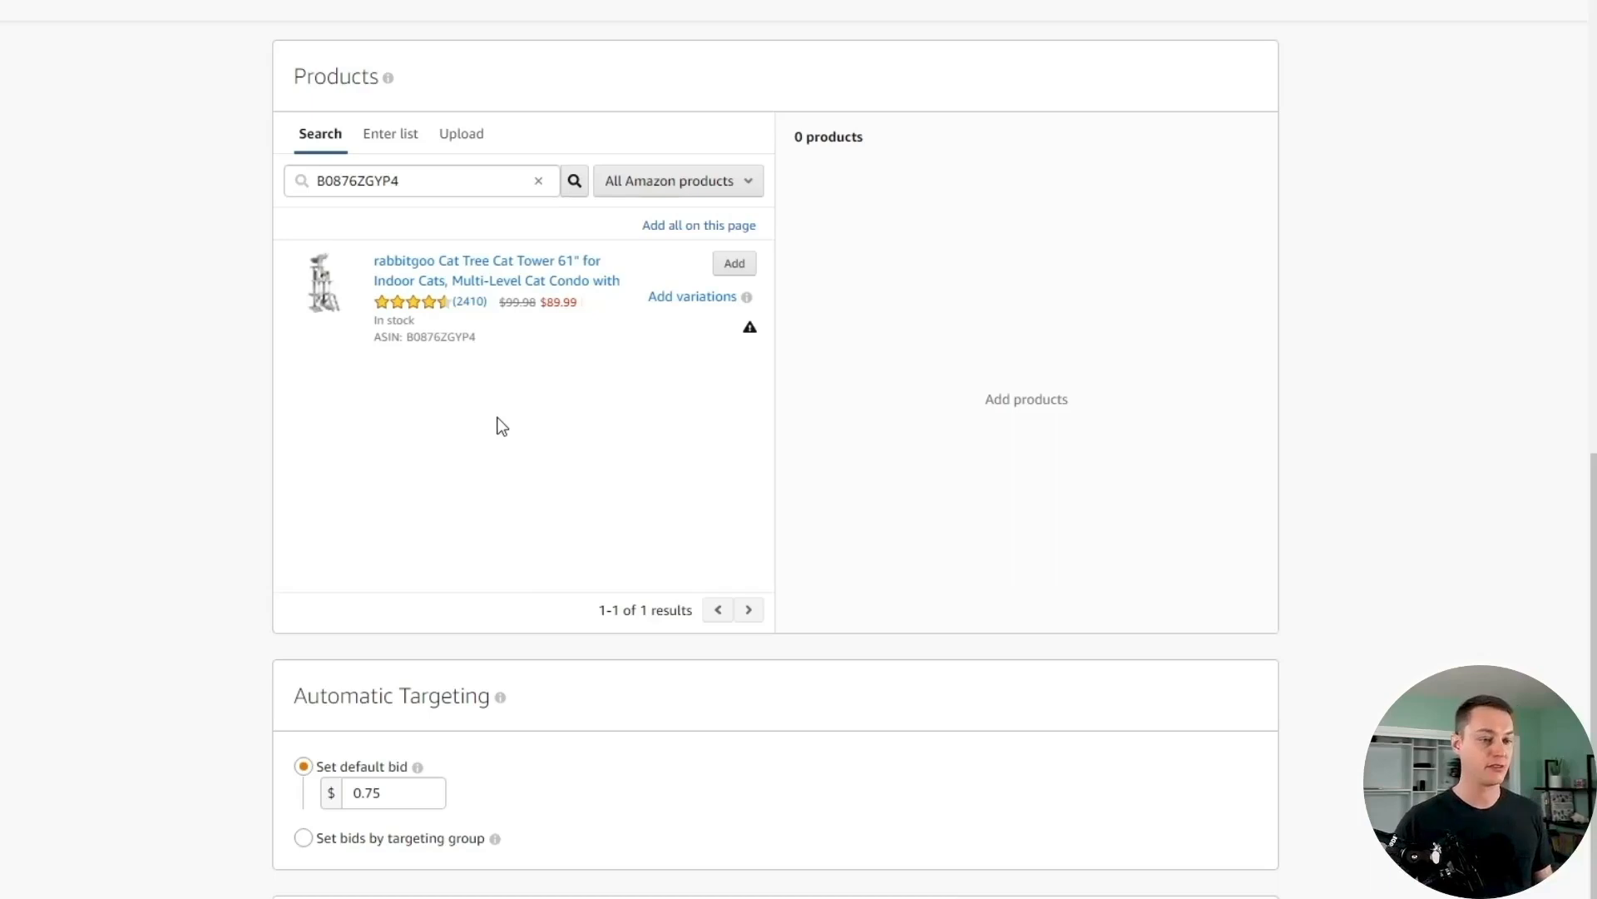
left_click(737, 264)
Switch automatic targeting from a default bid to bids by targeting group.
scroll(722, 377, "down", 8)
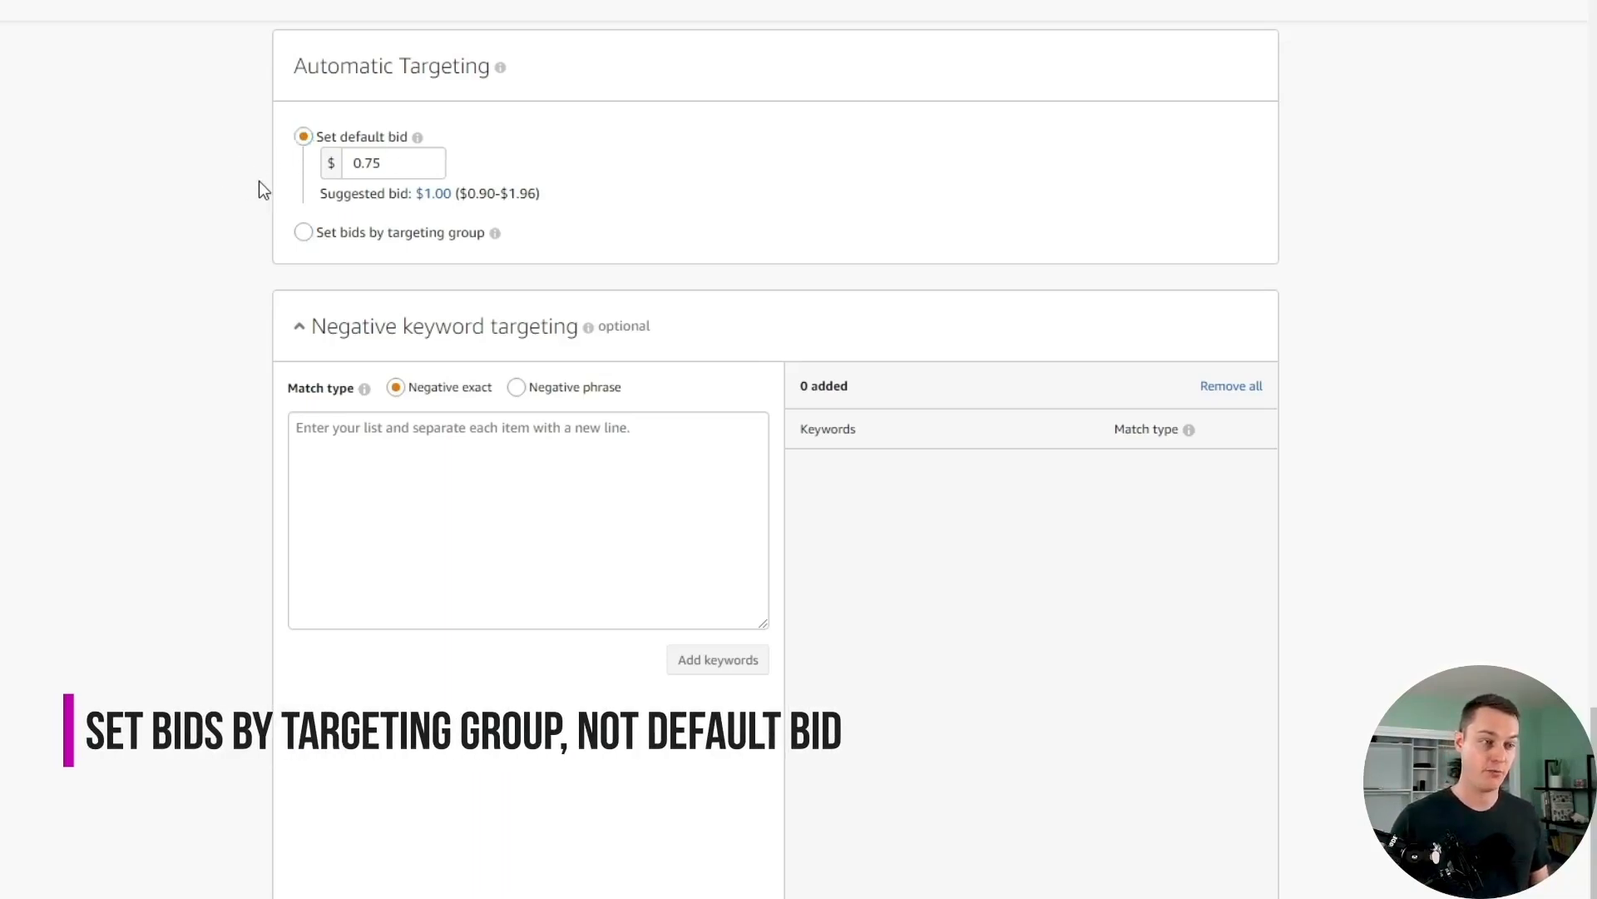
left_click(302, 232)
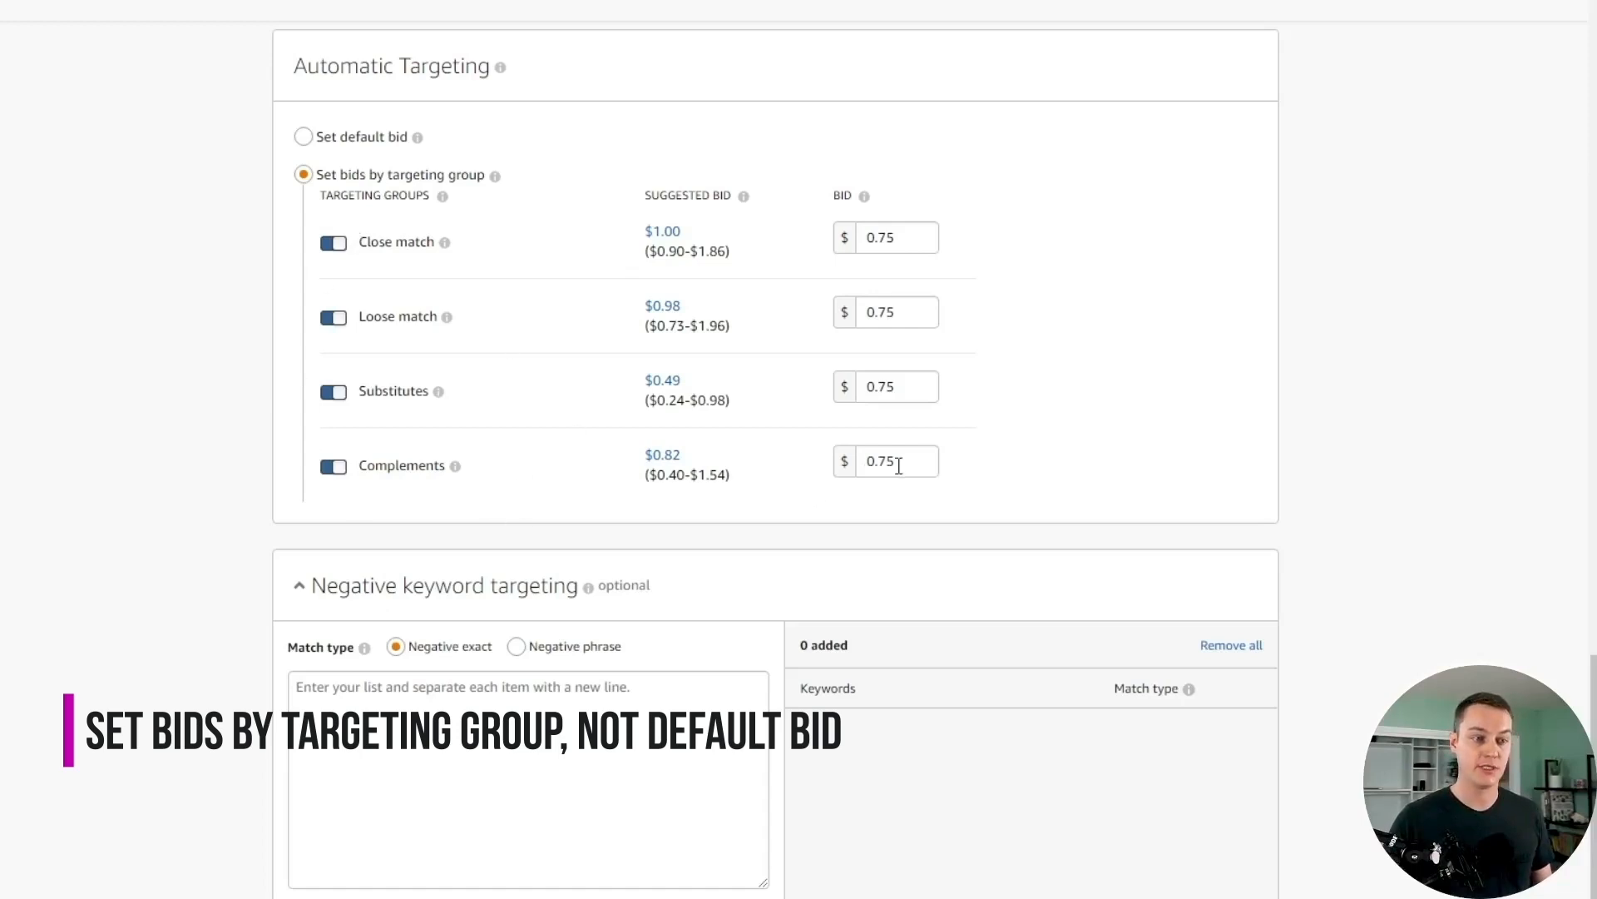
left_click(864, 196)
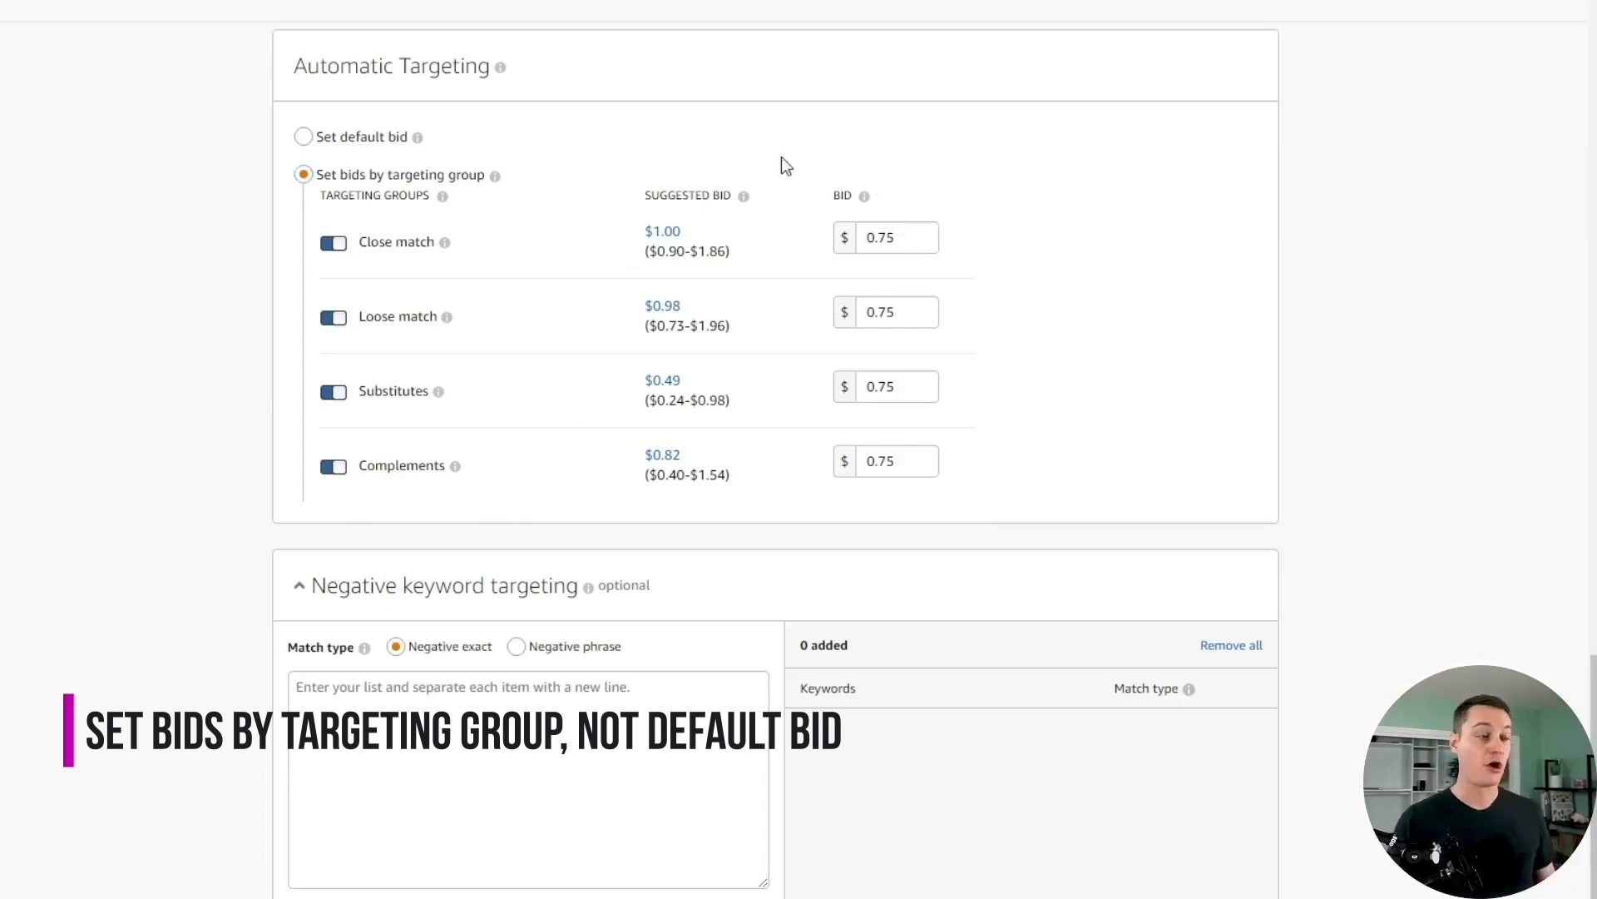
left_click(303, 136)
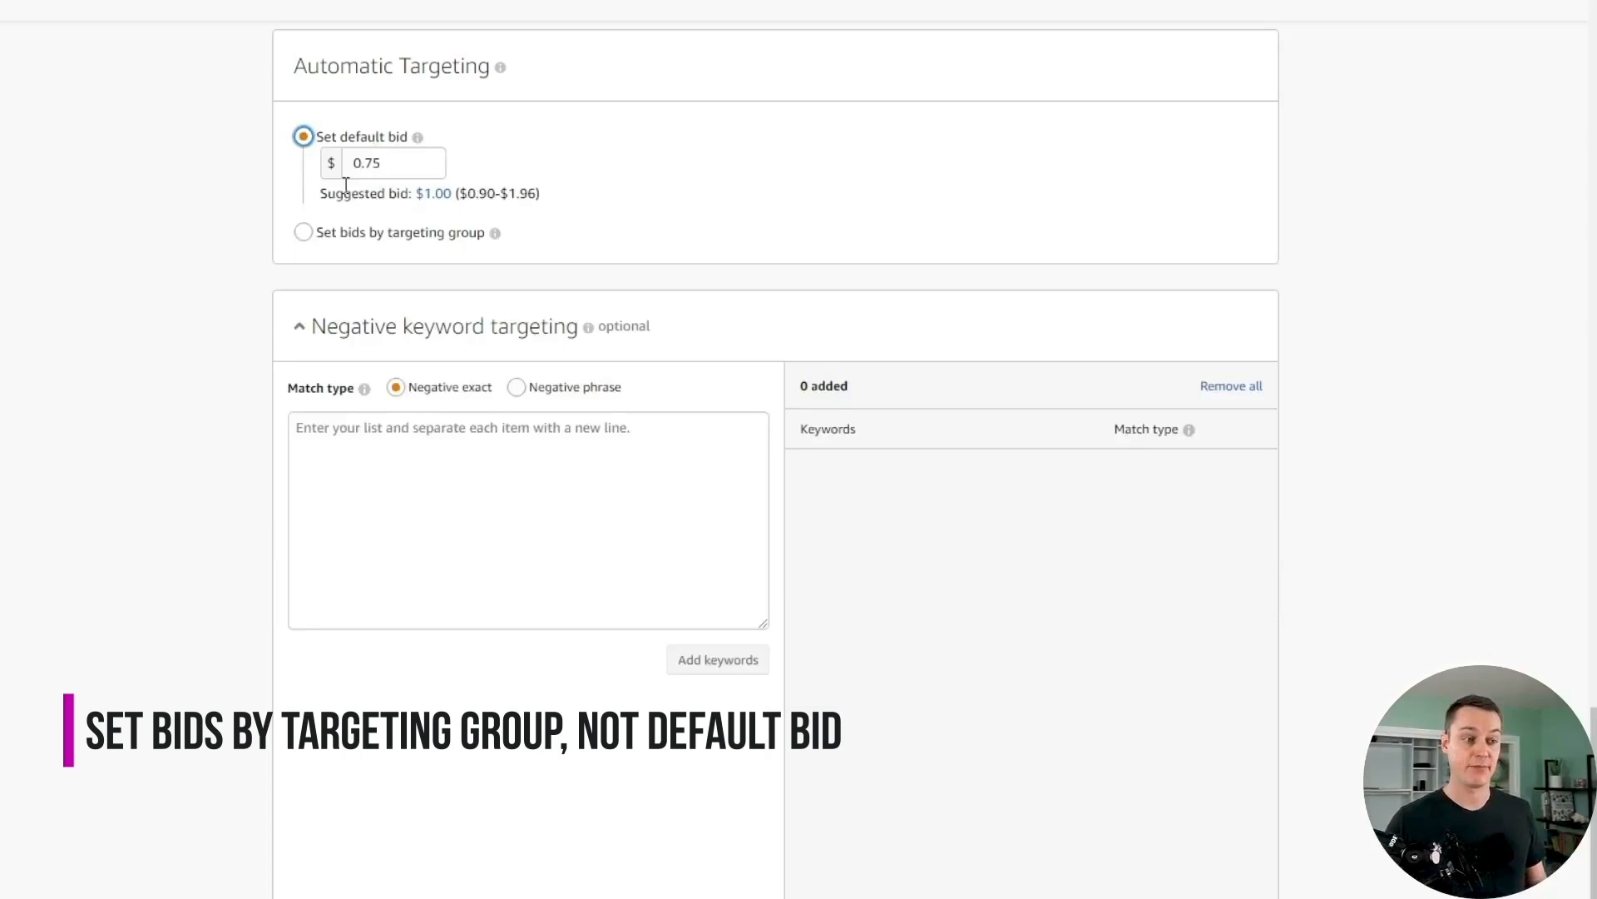
left_click(400, 232)
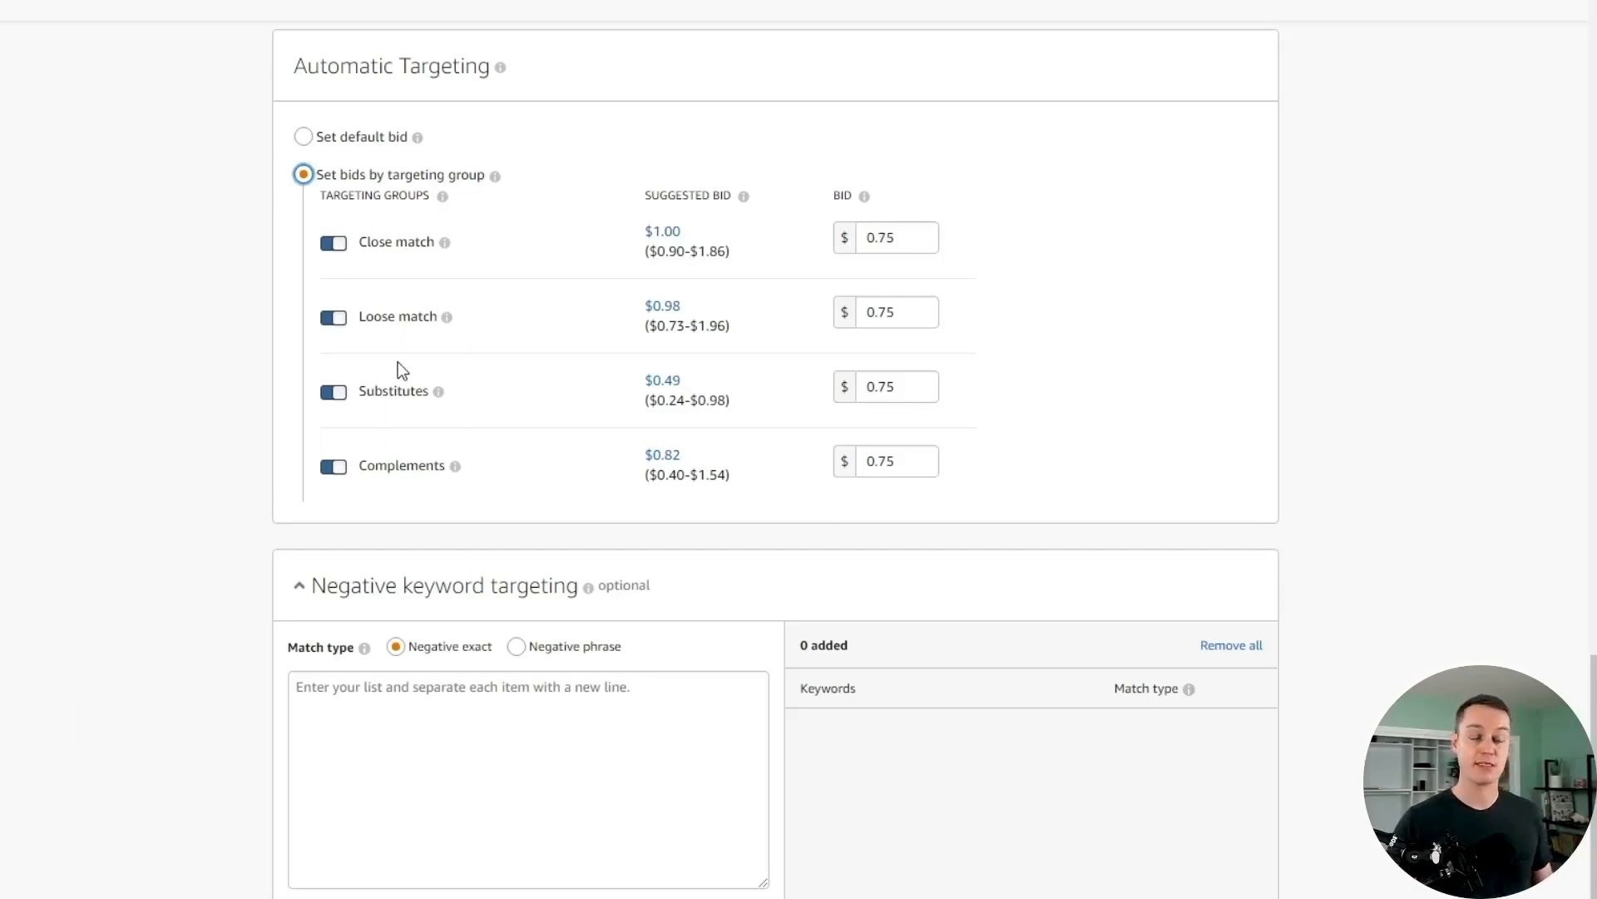
Apply the suggested bids: $1.00 for close match, $0.98 for loose match, $0.49 for substitutes and $0.82 for complements.
left_click(675, 230)
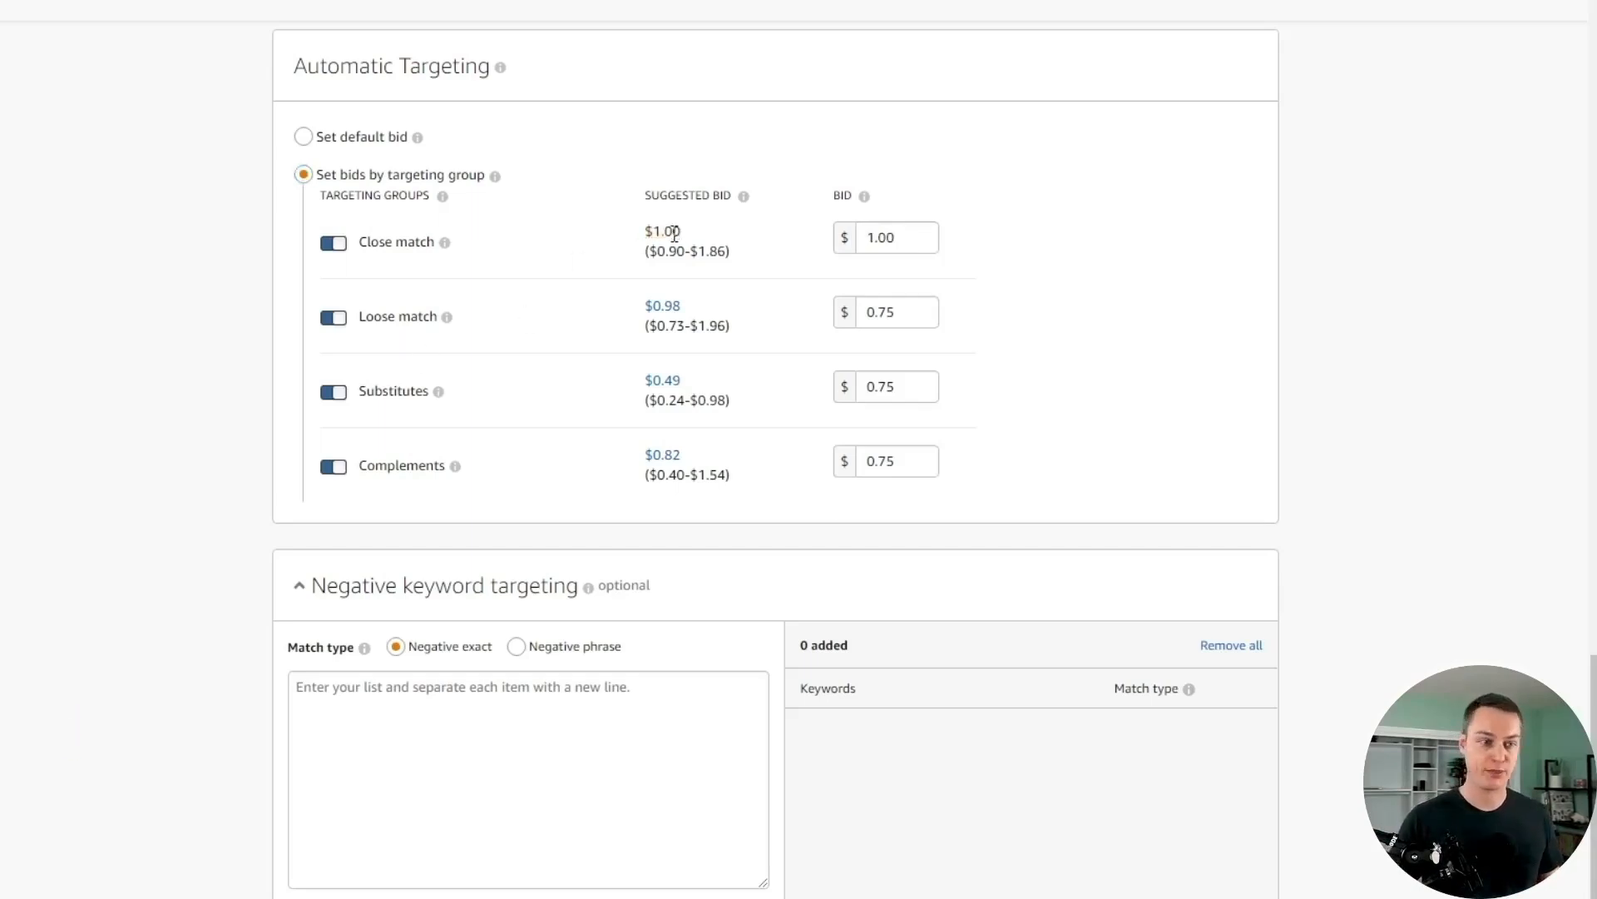
left_click(663, 305)
left_click(663, 385)
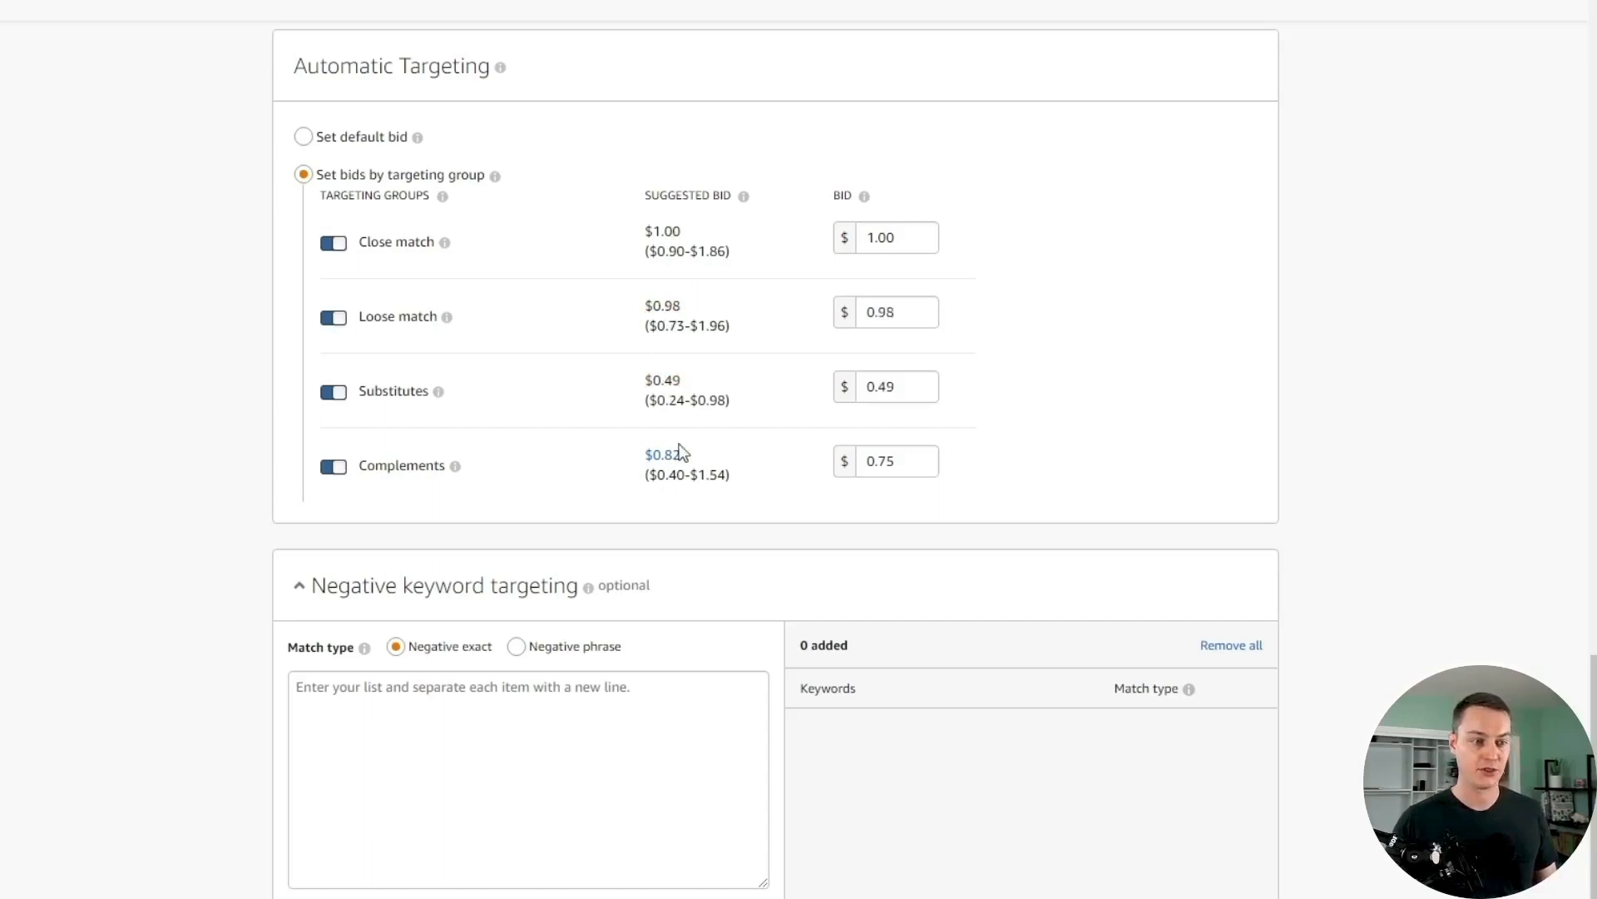
left_click(661, 456)
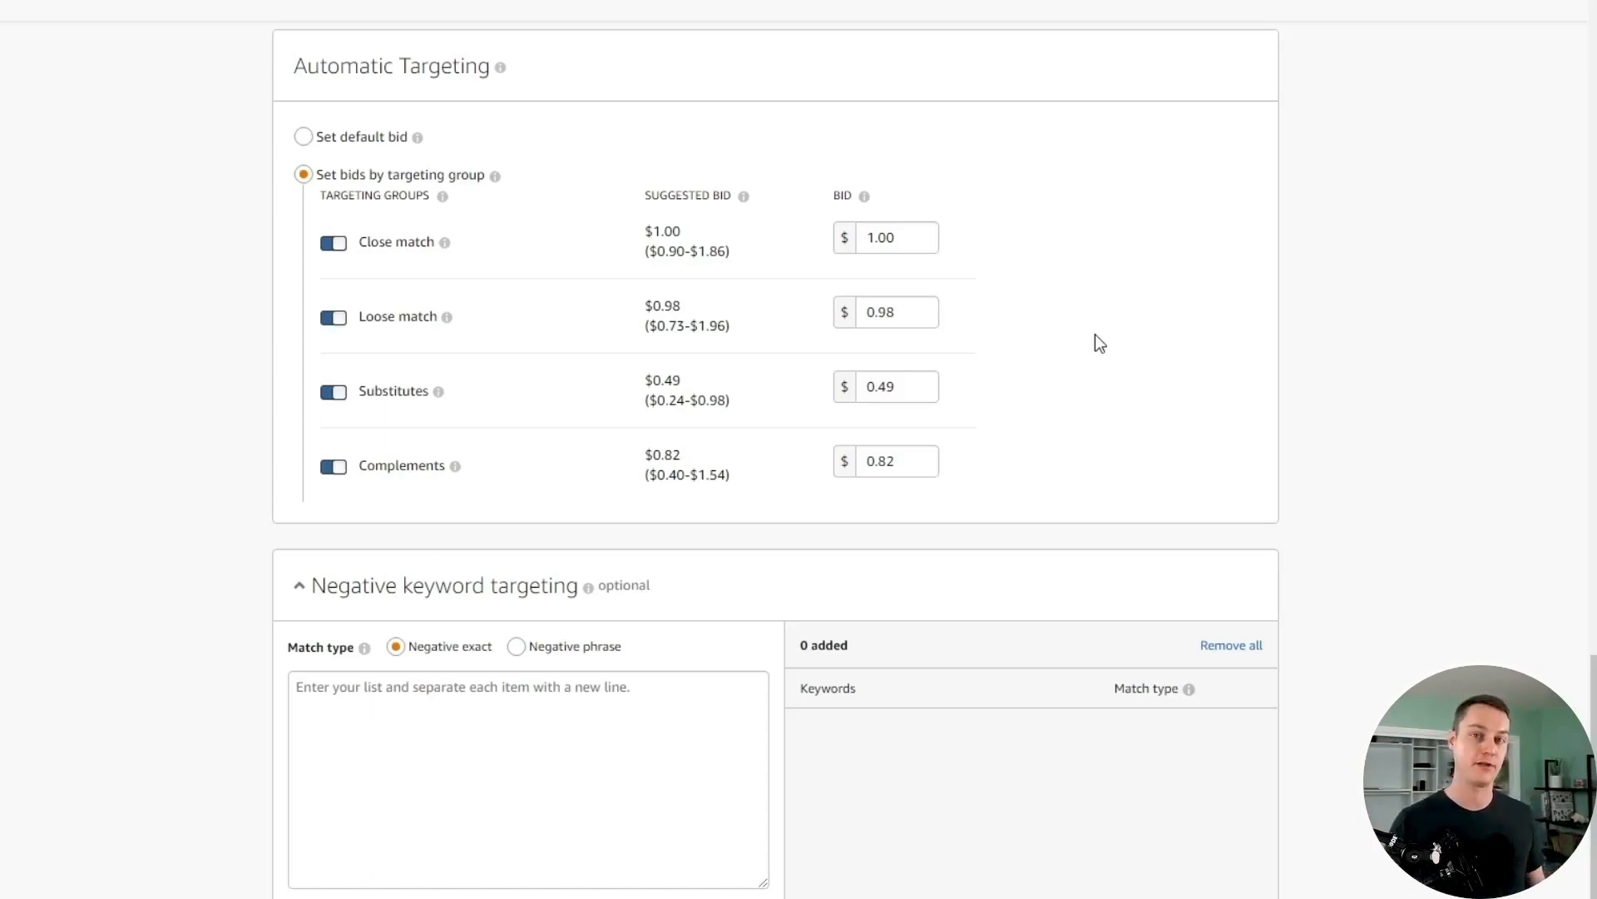
scroll(1262, 385, "down", 5)
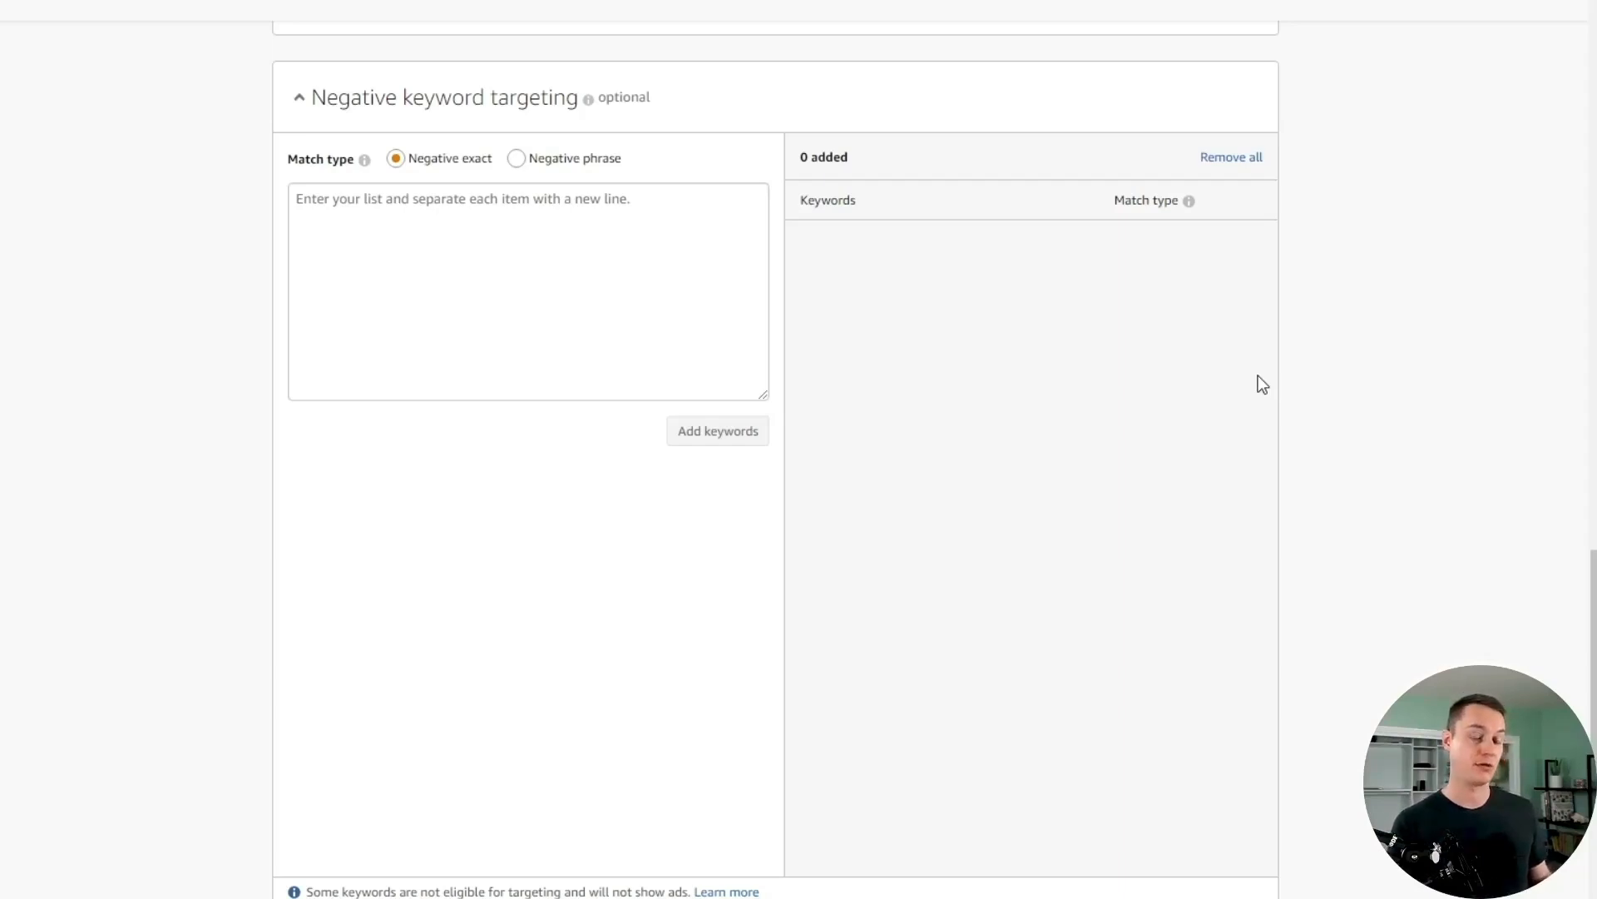
scroll(953, 536, "down", 5)
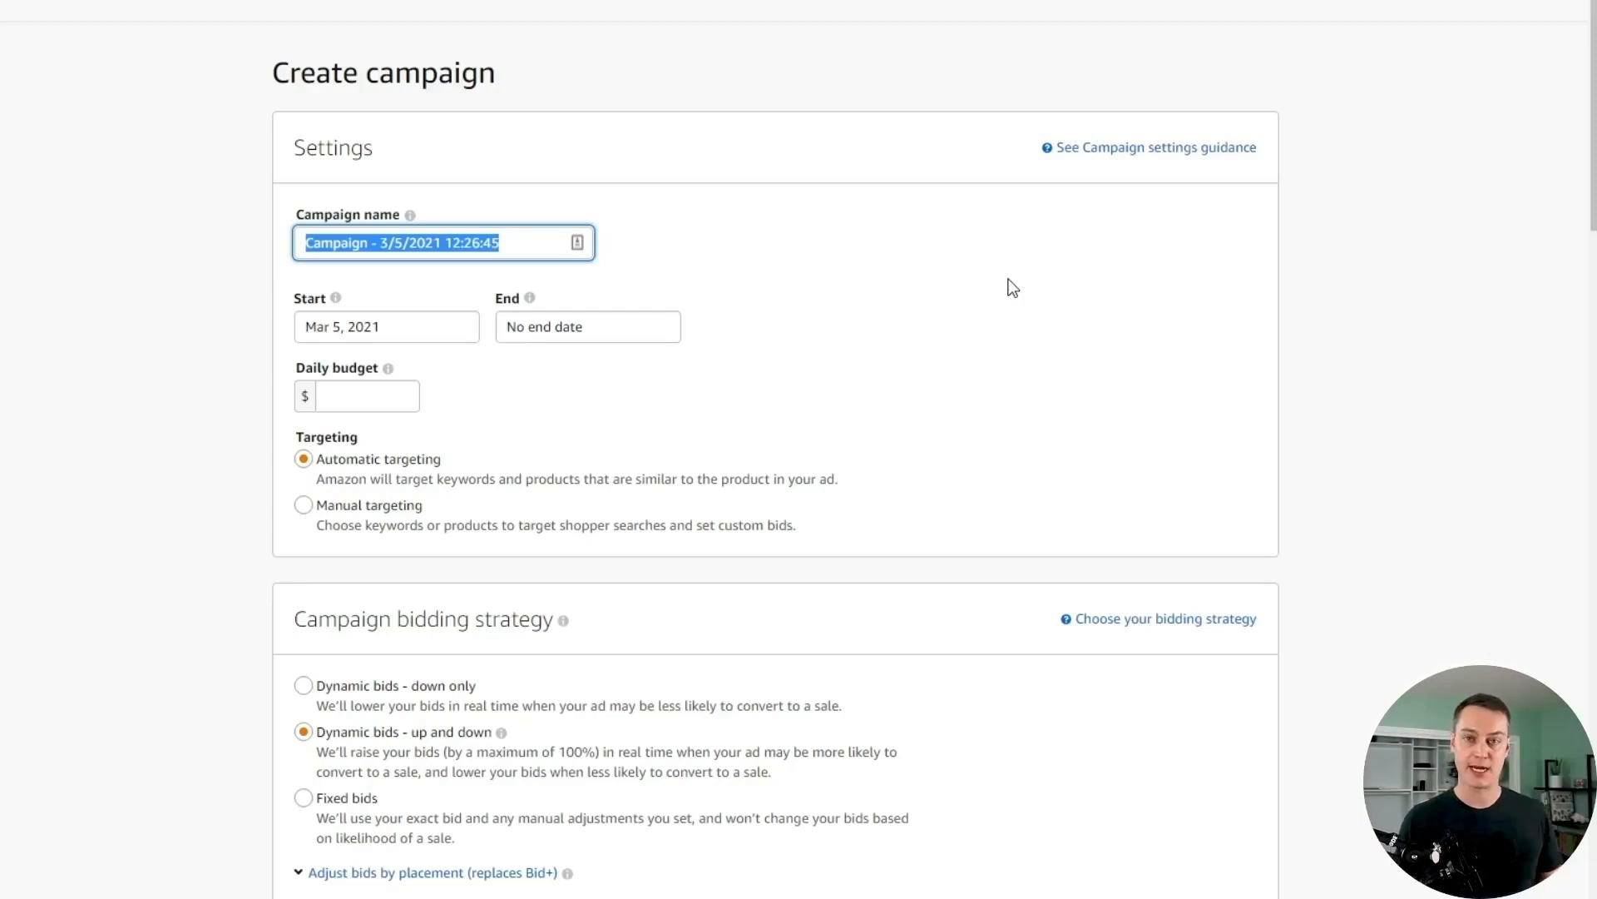
Name the new campaign "B0876ZGYP4 - SP Testing - Cat Tree".
type("B0876ZGYP4")
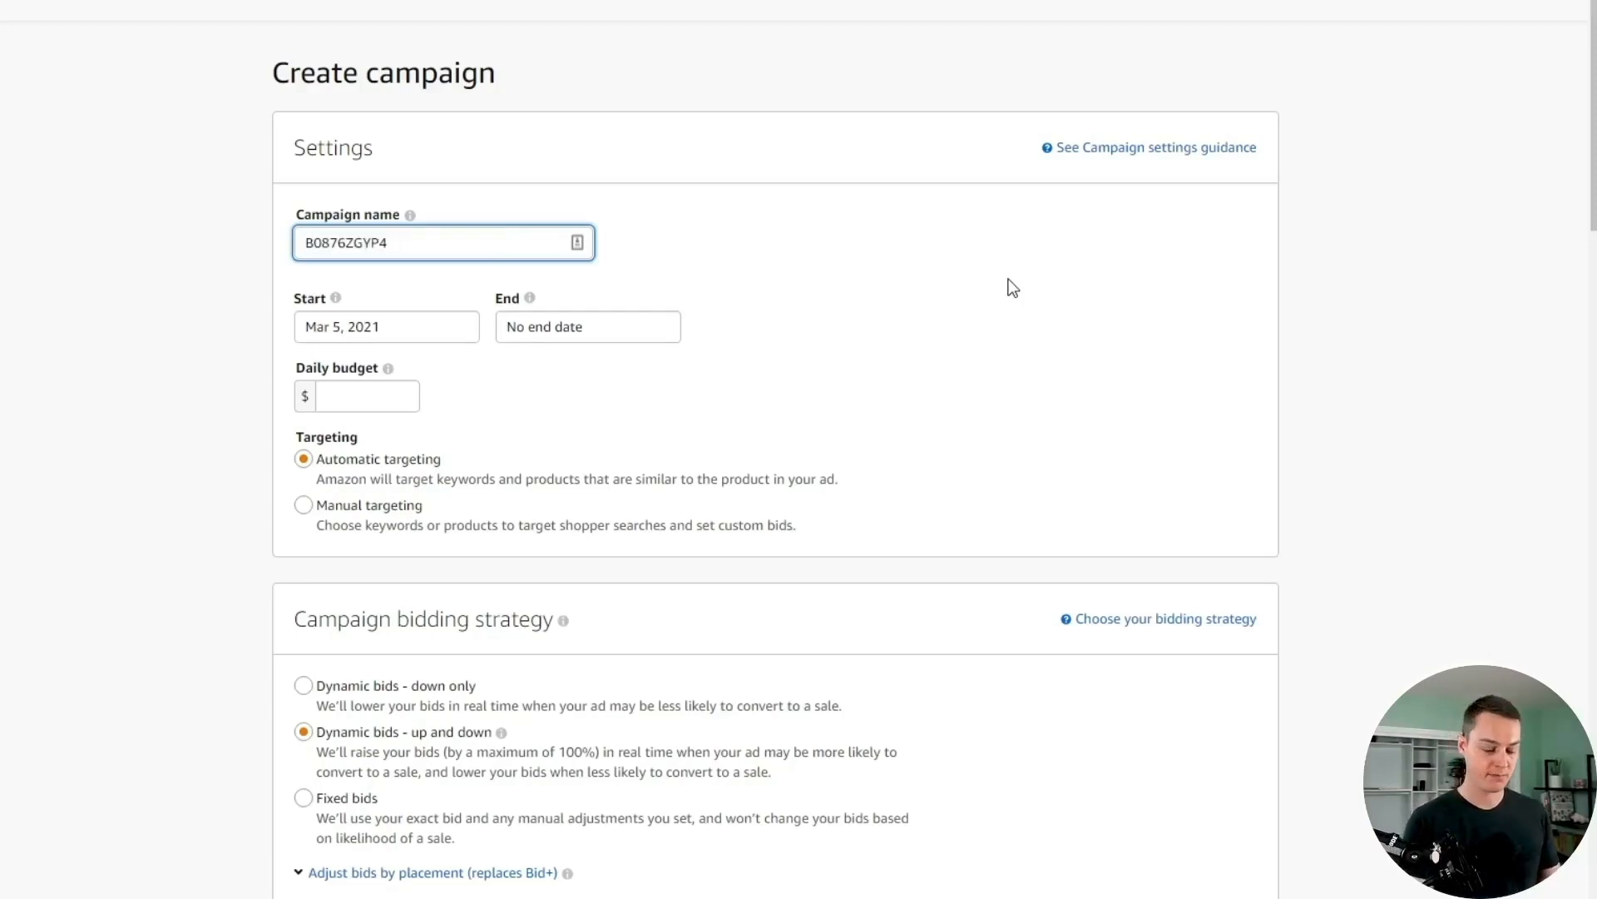
type("- SP")
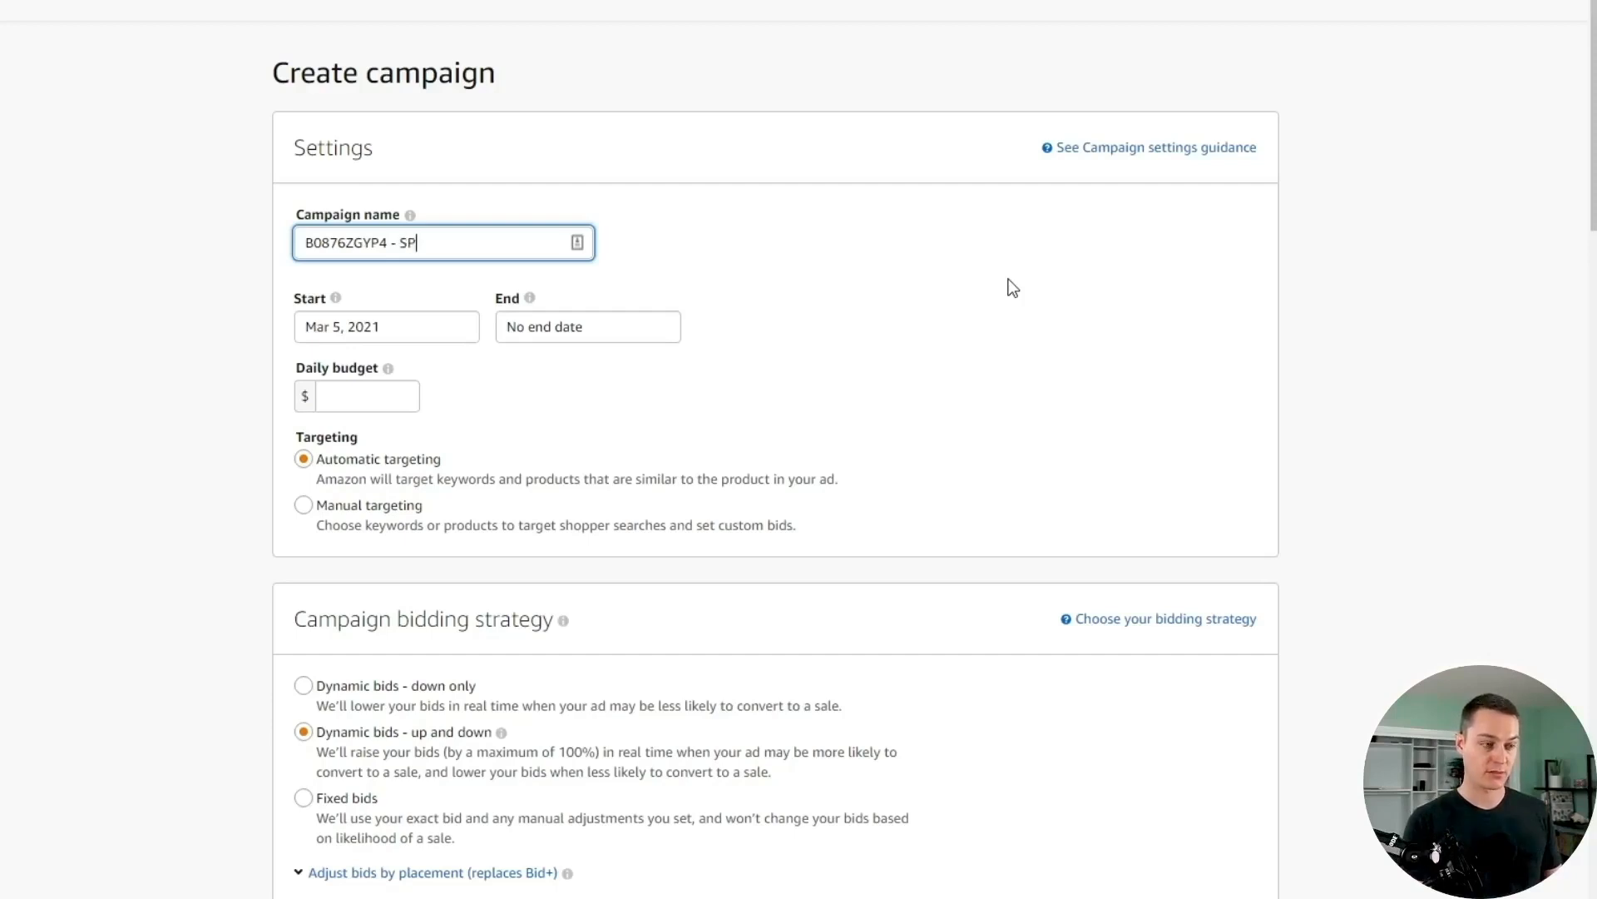
type(" Testing")
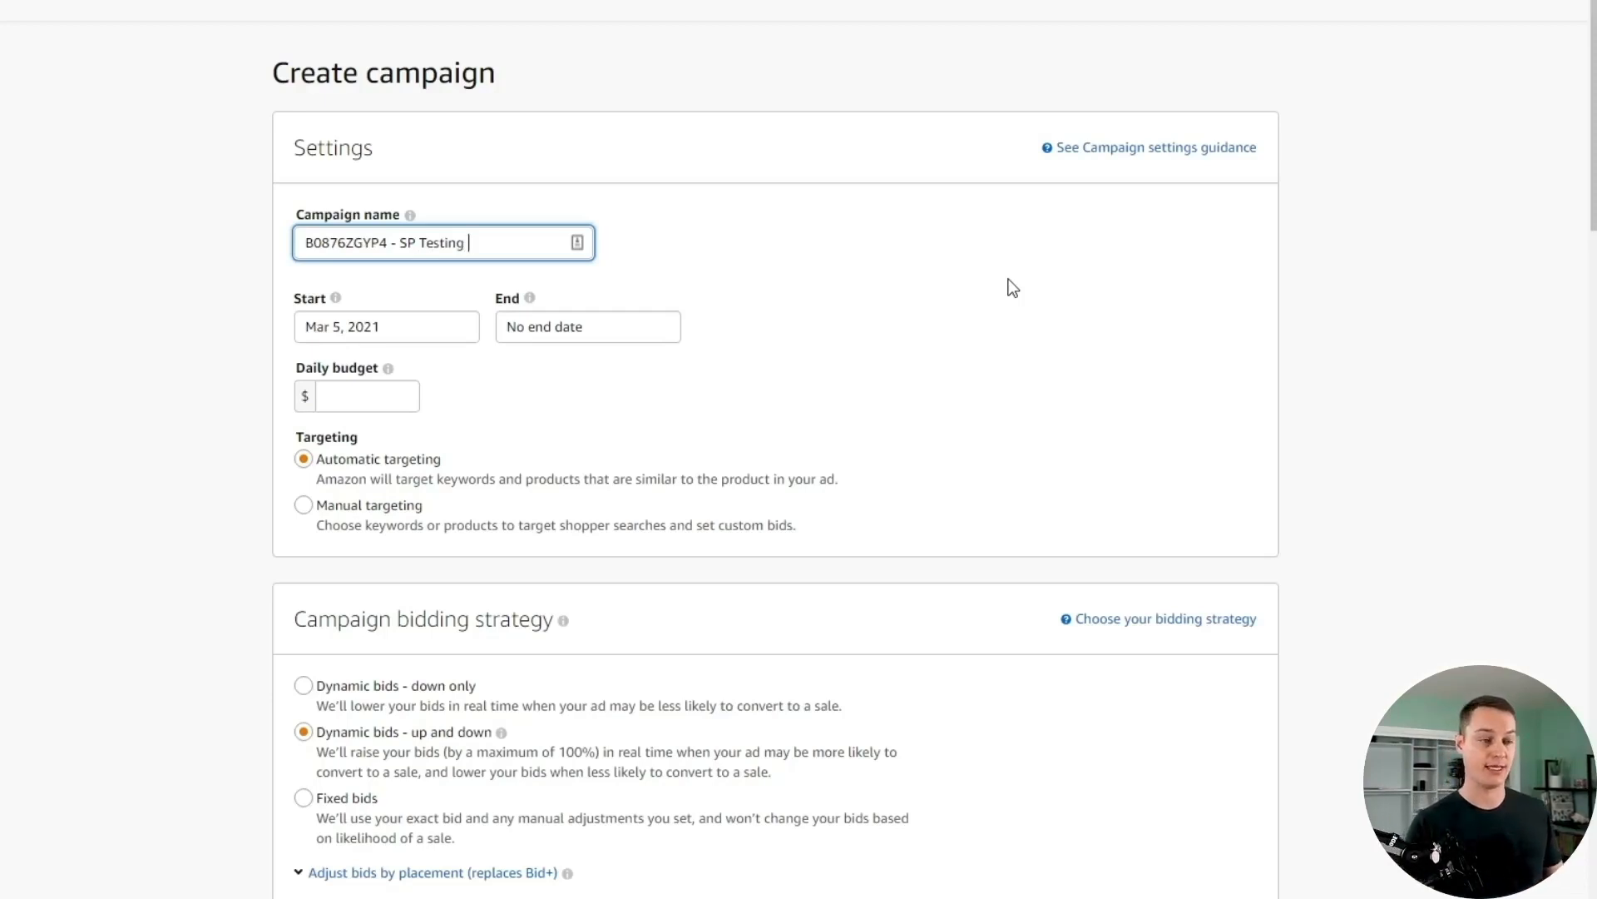
type("- Cat Tree")
Set the testing campaign's daily budget to $5 and choose manual targeting.
key("Tab")
type("5")
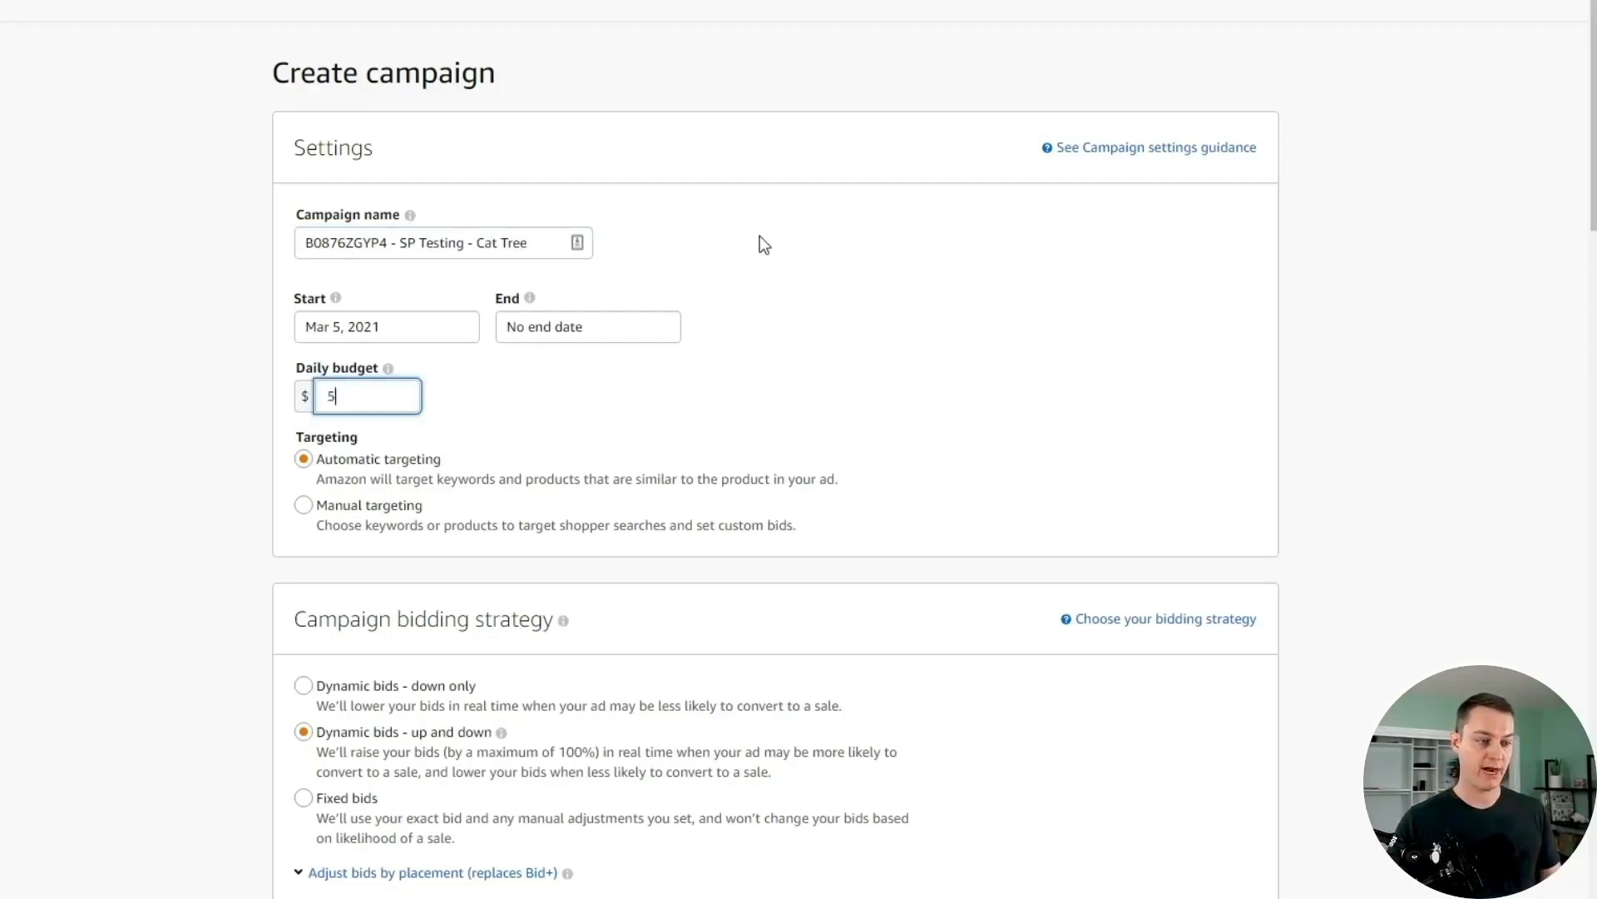
left_click(302, 507)
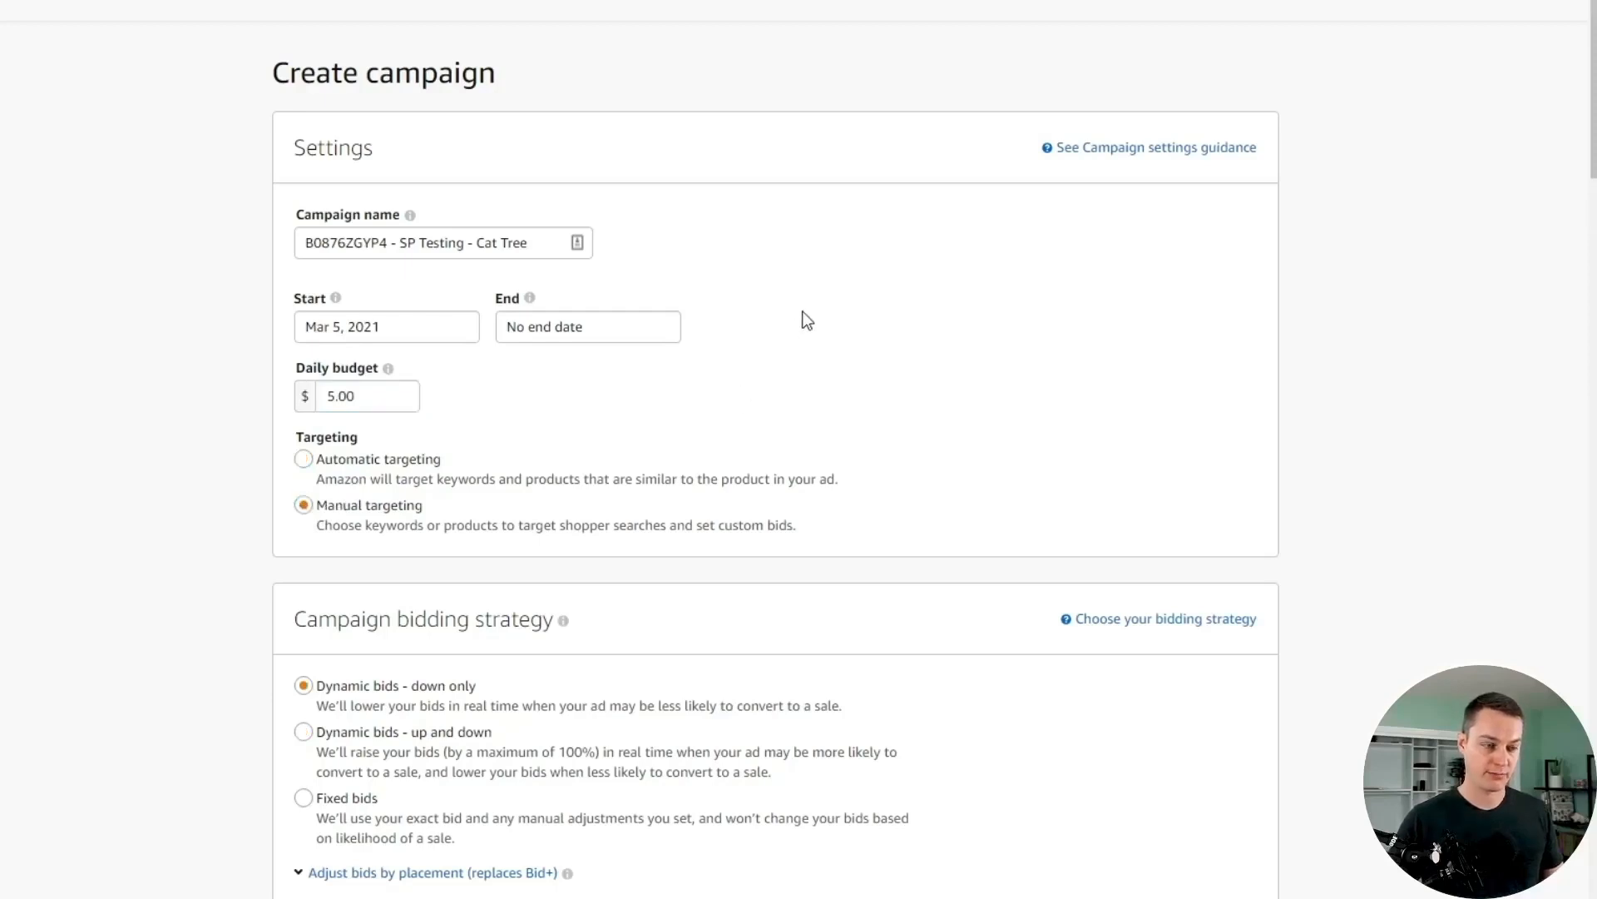
Rename the testing campaign's ad group as "Broad".
scroll(237, 346, "down", 5)
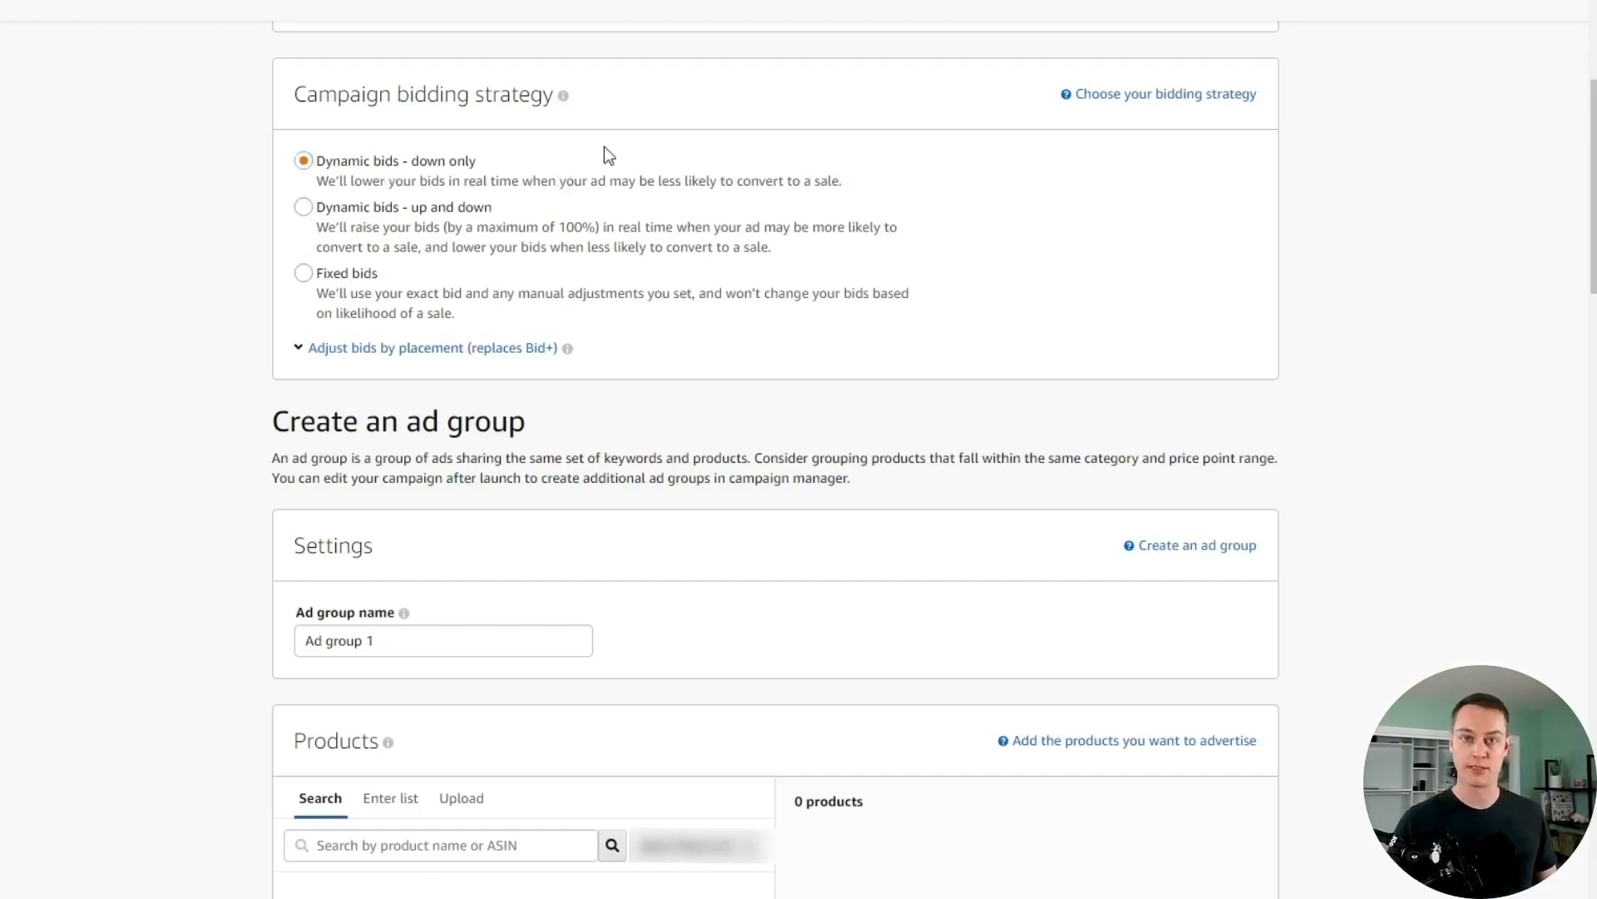
scroll(388, 264, "down", 4)
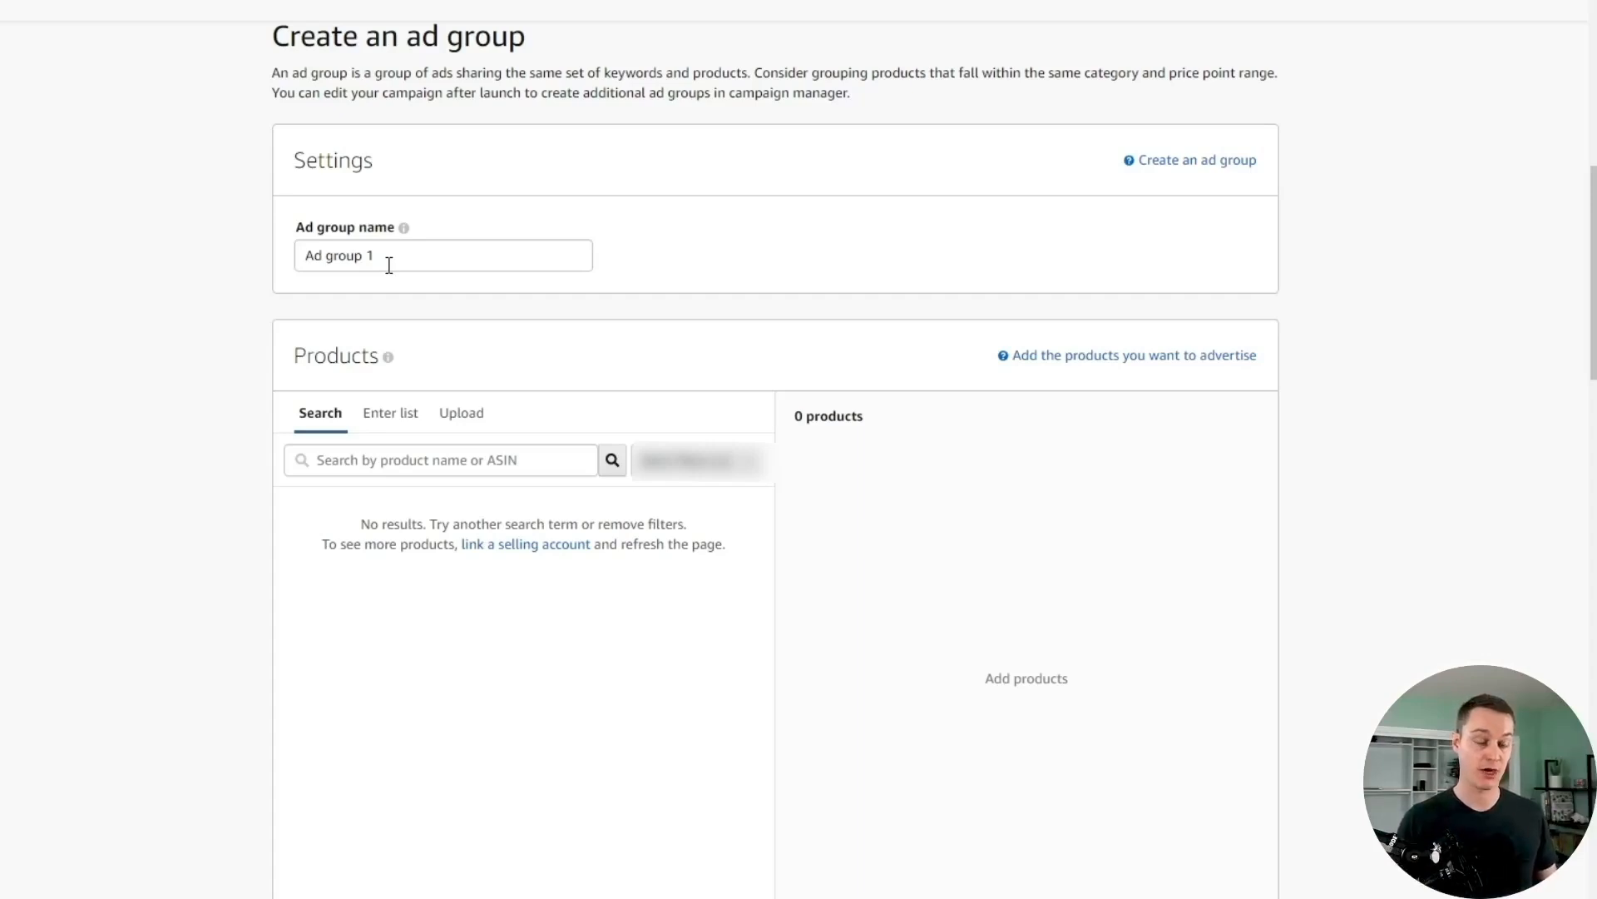
left_click_drag(373, 255, 268, 263)
type("Broad")
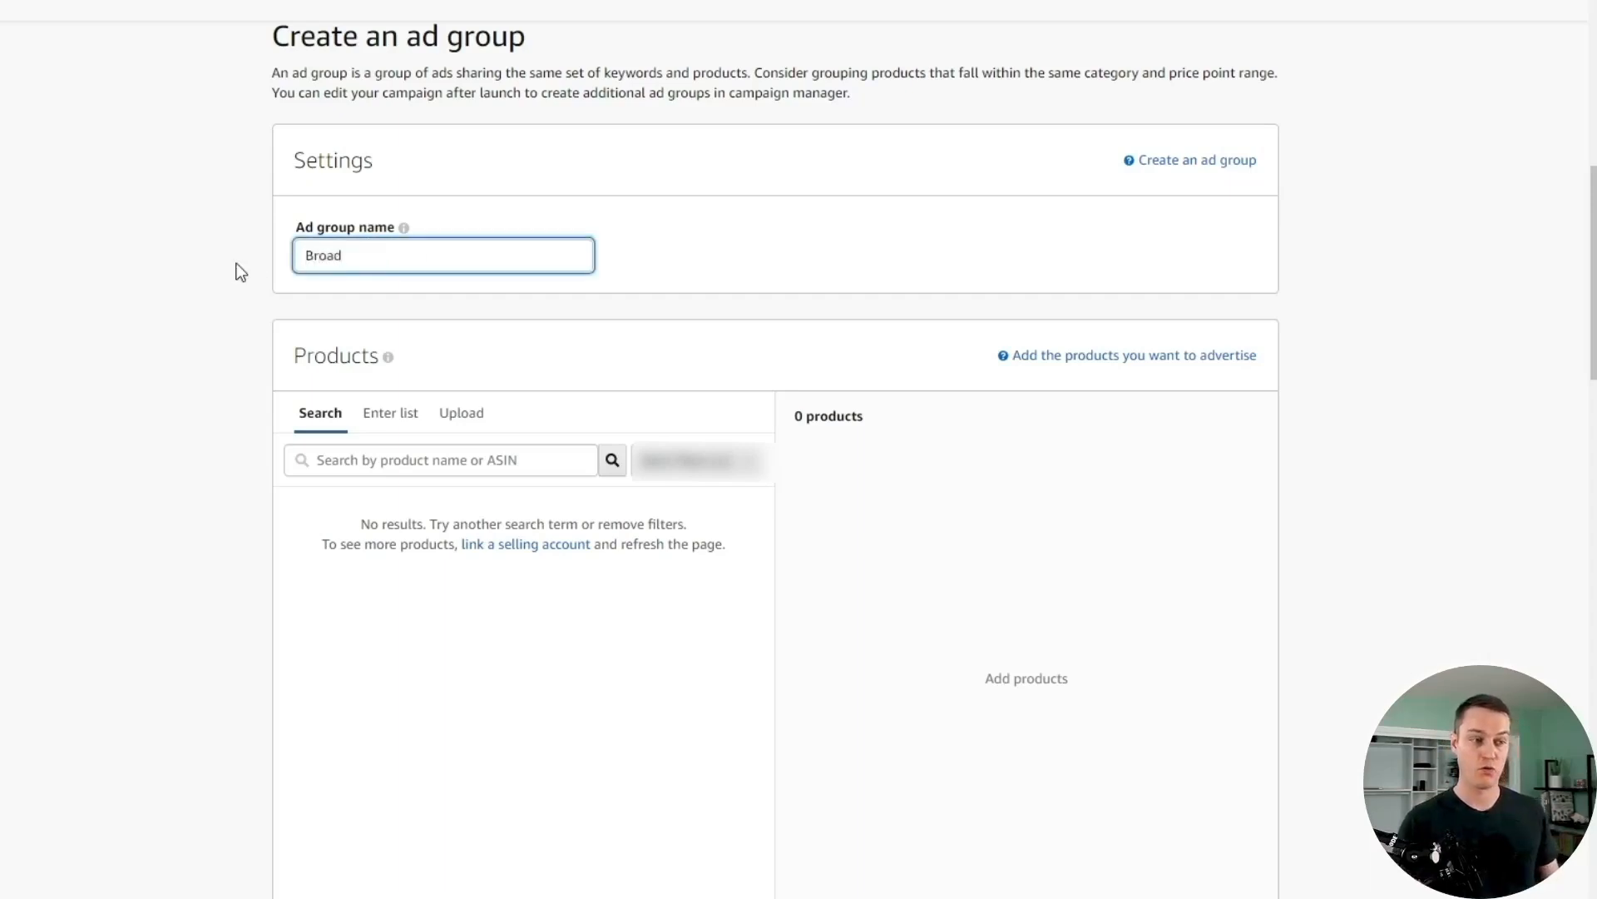
Find ASIN B0876ZGYP4 among all Amazon products and add it to the Broad ad group.
scroll(375, 241, "down", 3)
left_click(489, 198)
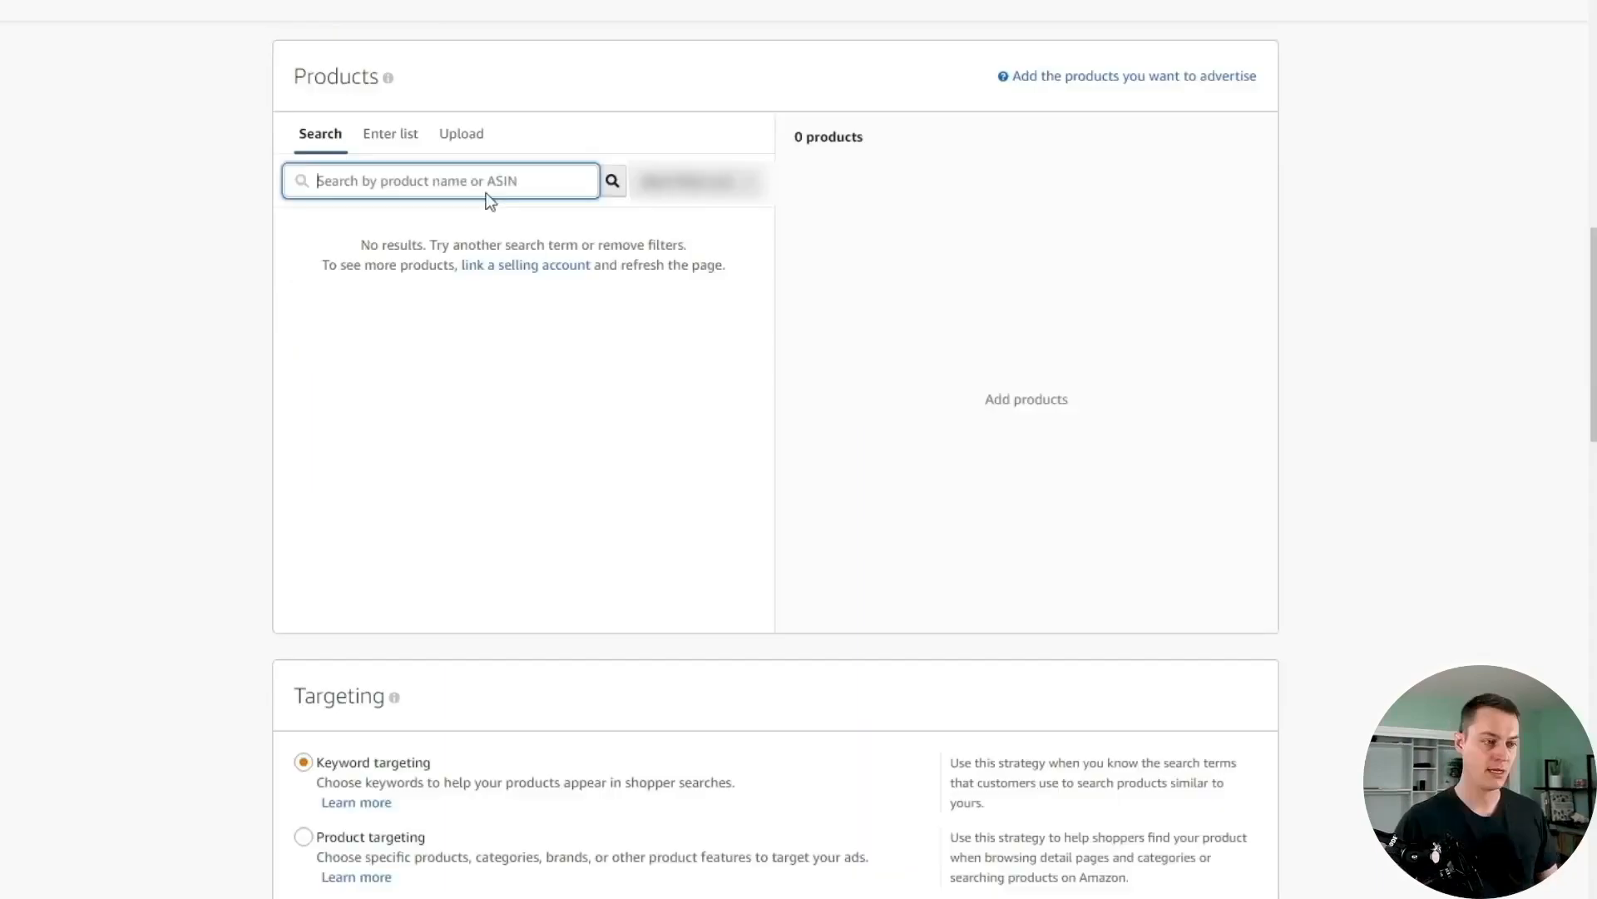
type("B0876ZGYP4")
left_click(690, 182)
left_click(707, 240)
Add the suggested keyword "rabbitgoo cat tree" with exact match at the suggested bid to keyword targeting.
scroll(213, 342, "down", 7)
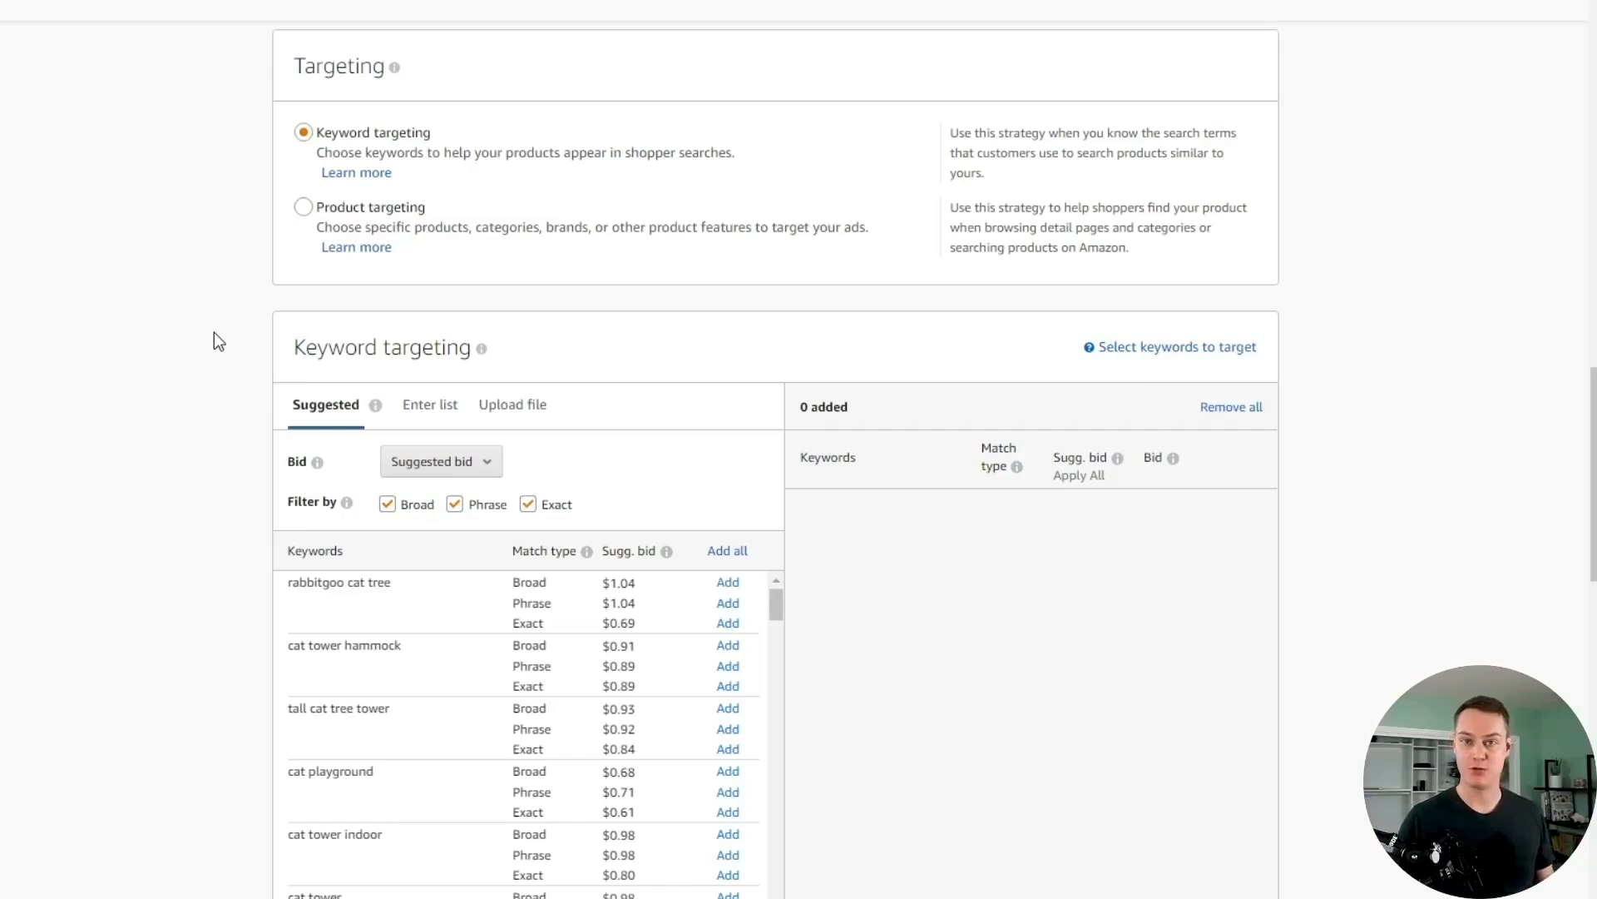
scroll(218, 320, "down", 3)
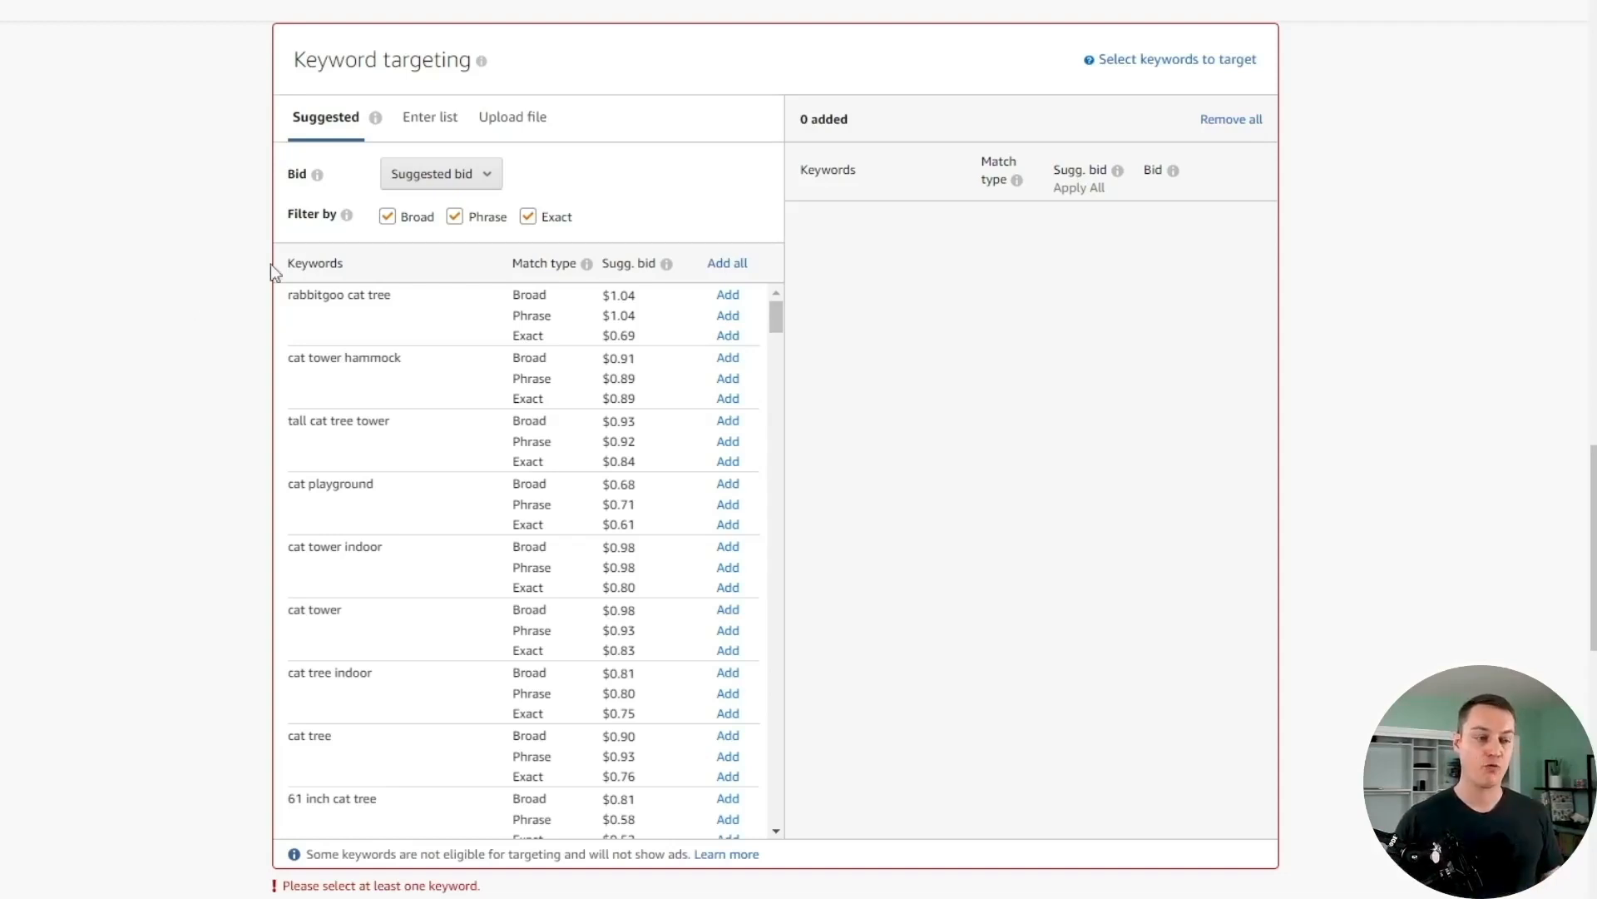
left_click(728, 335)
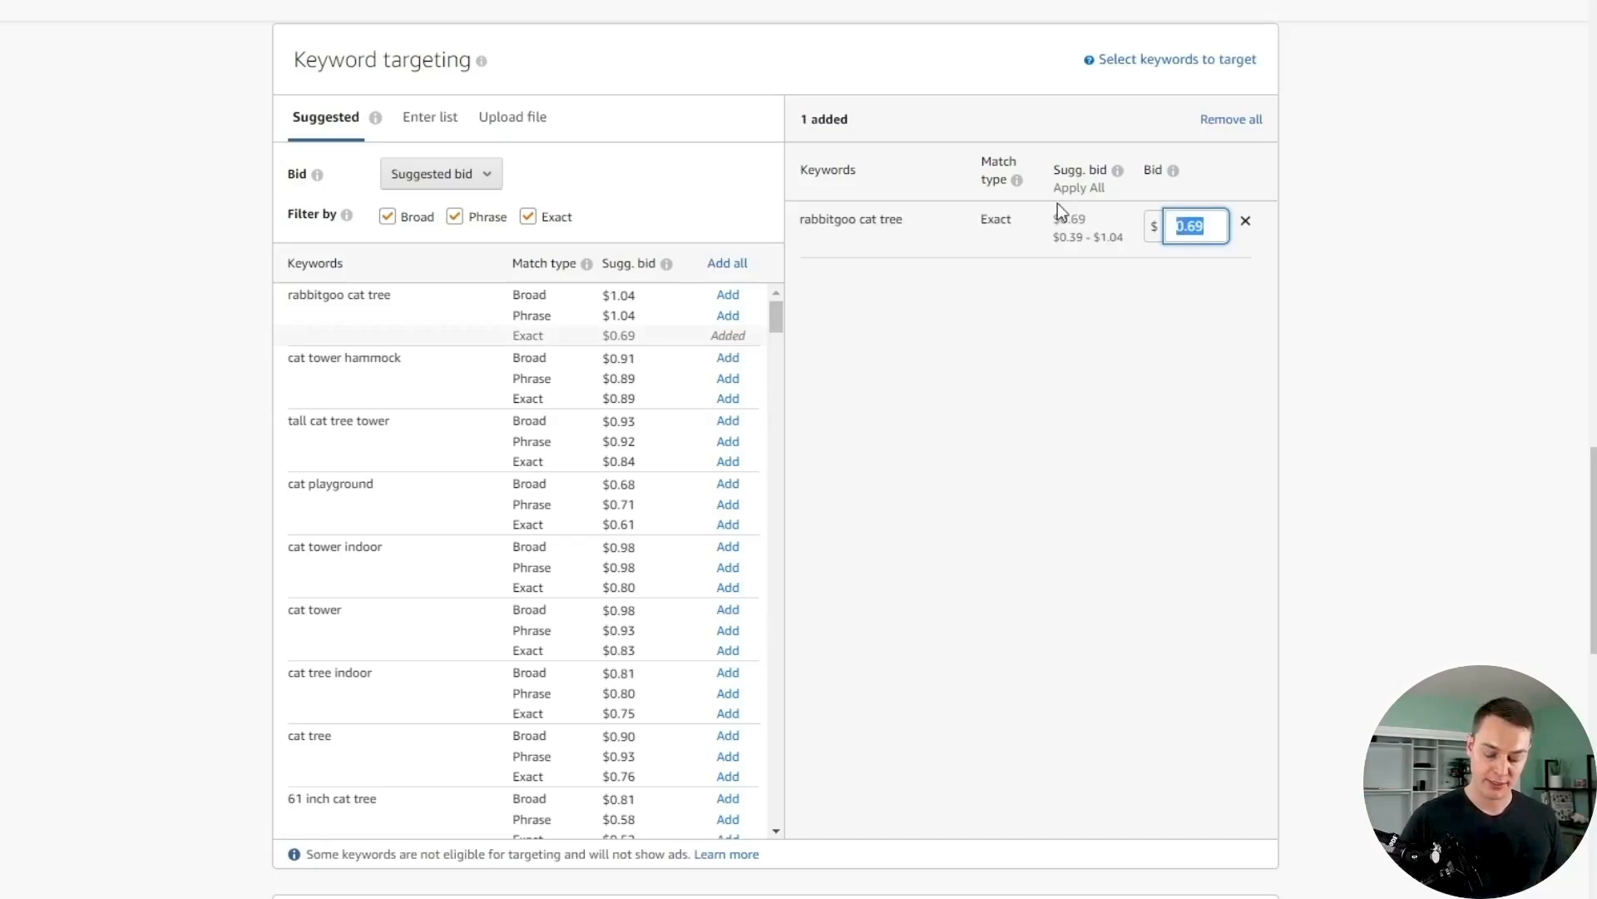
Set the "rabbitgoo cat tree" exact keyword's bid to $0.02 and launch the testing campaign.
type(".02")
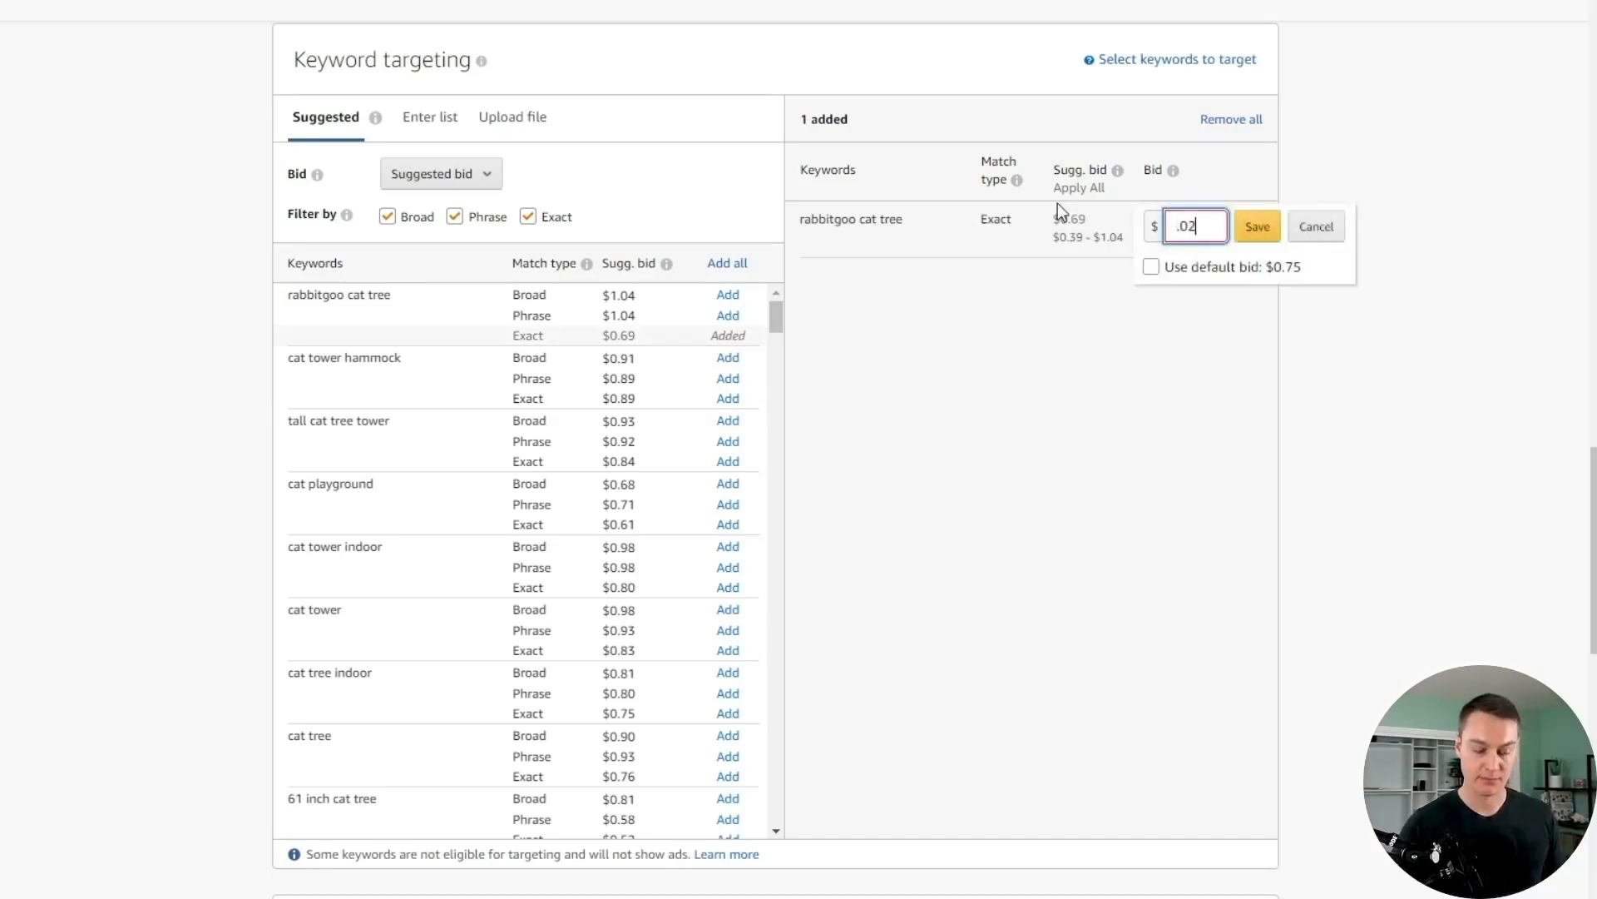
left_click(1257, 229)
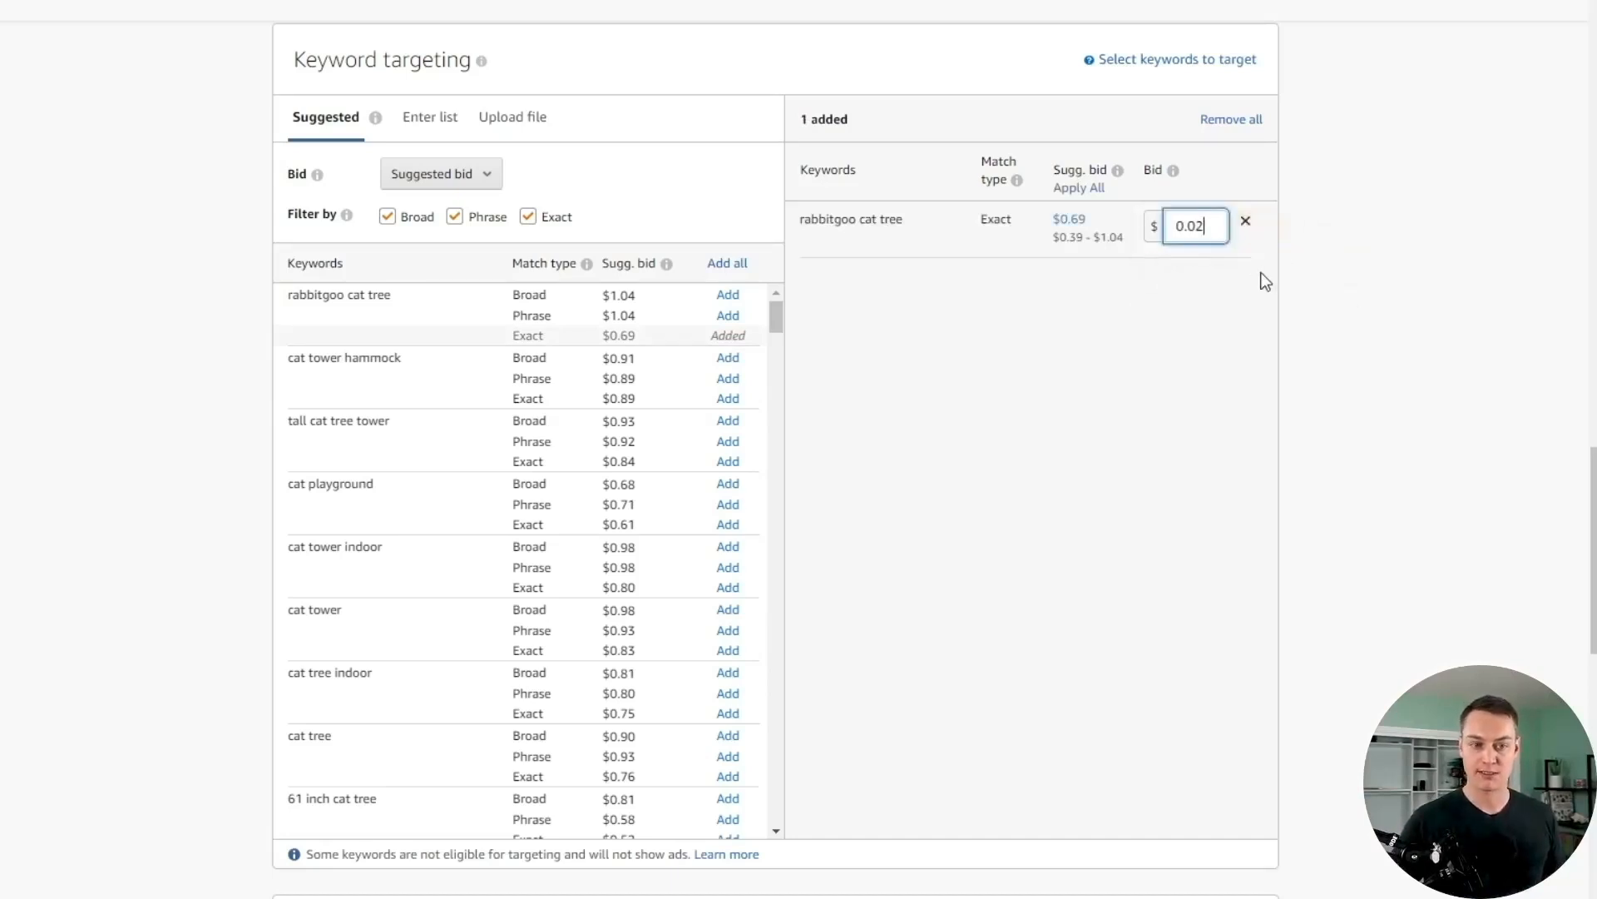
left_click(1136, 336)
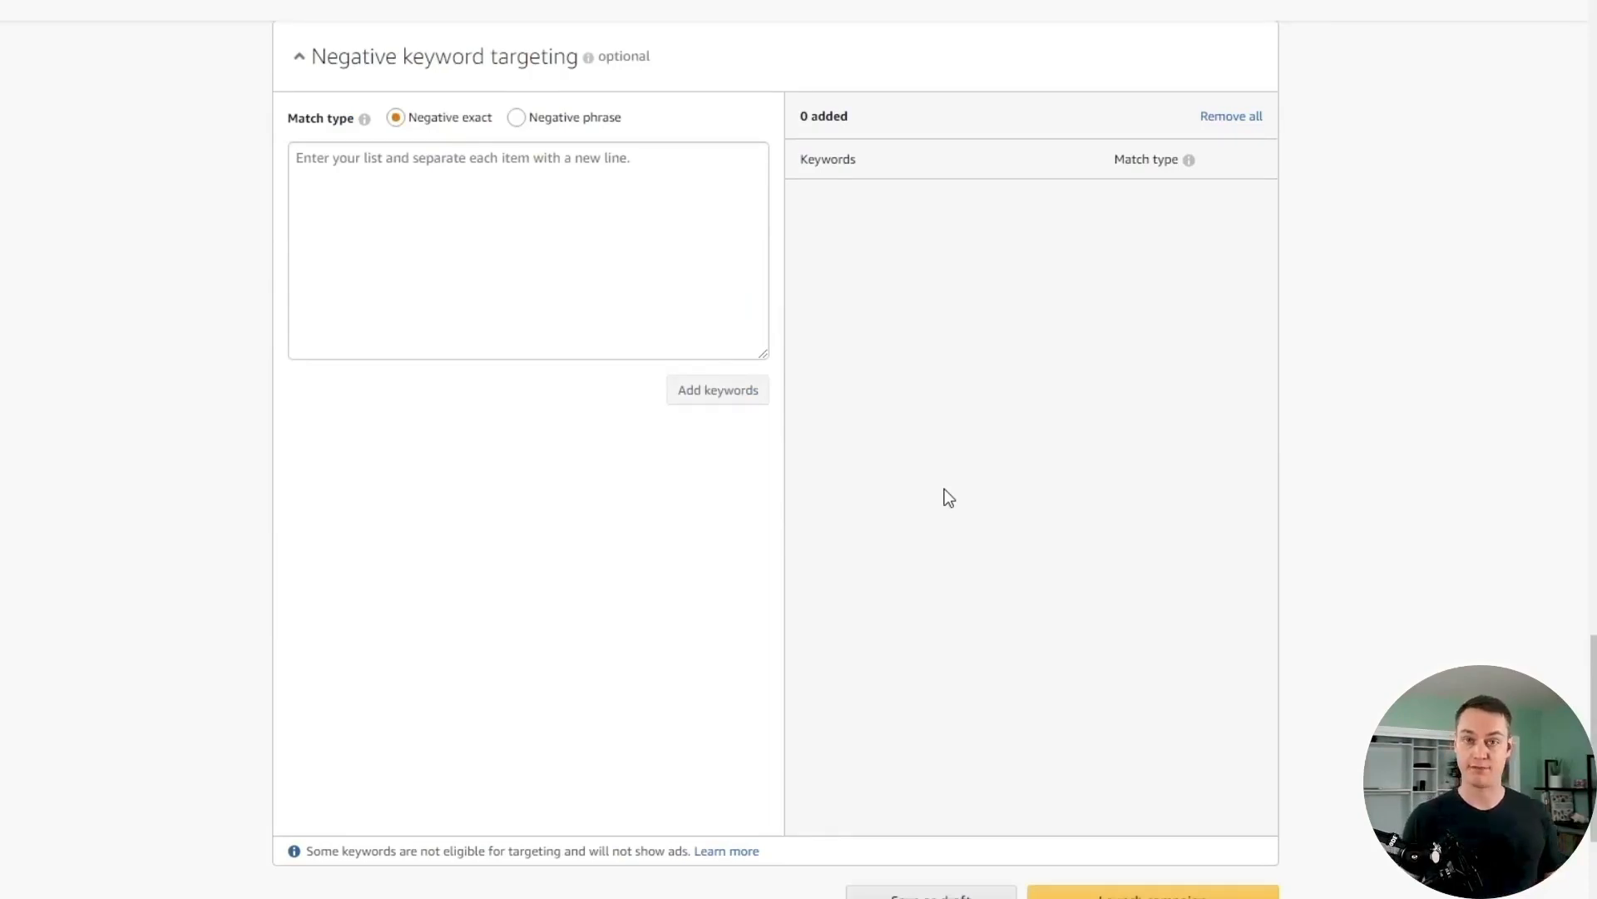
scroll(945, 487, "down", 2)
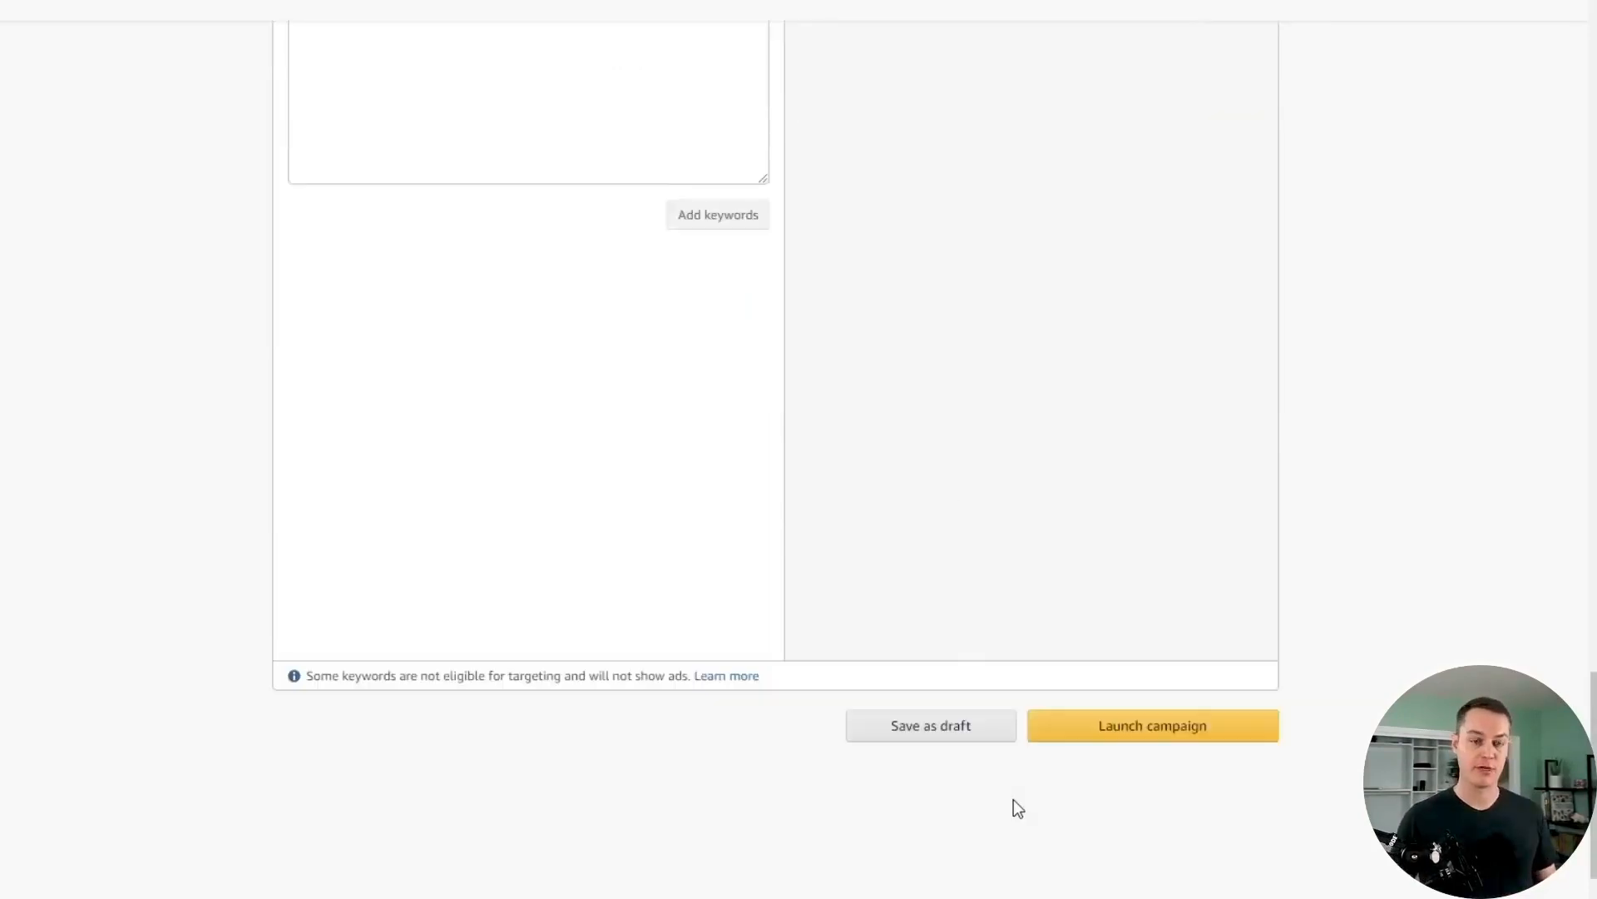
left_click(1149, 727)
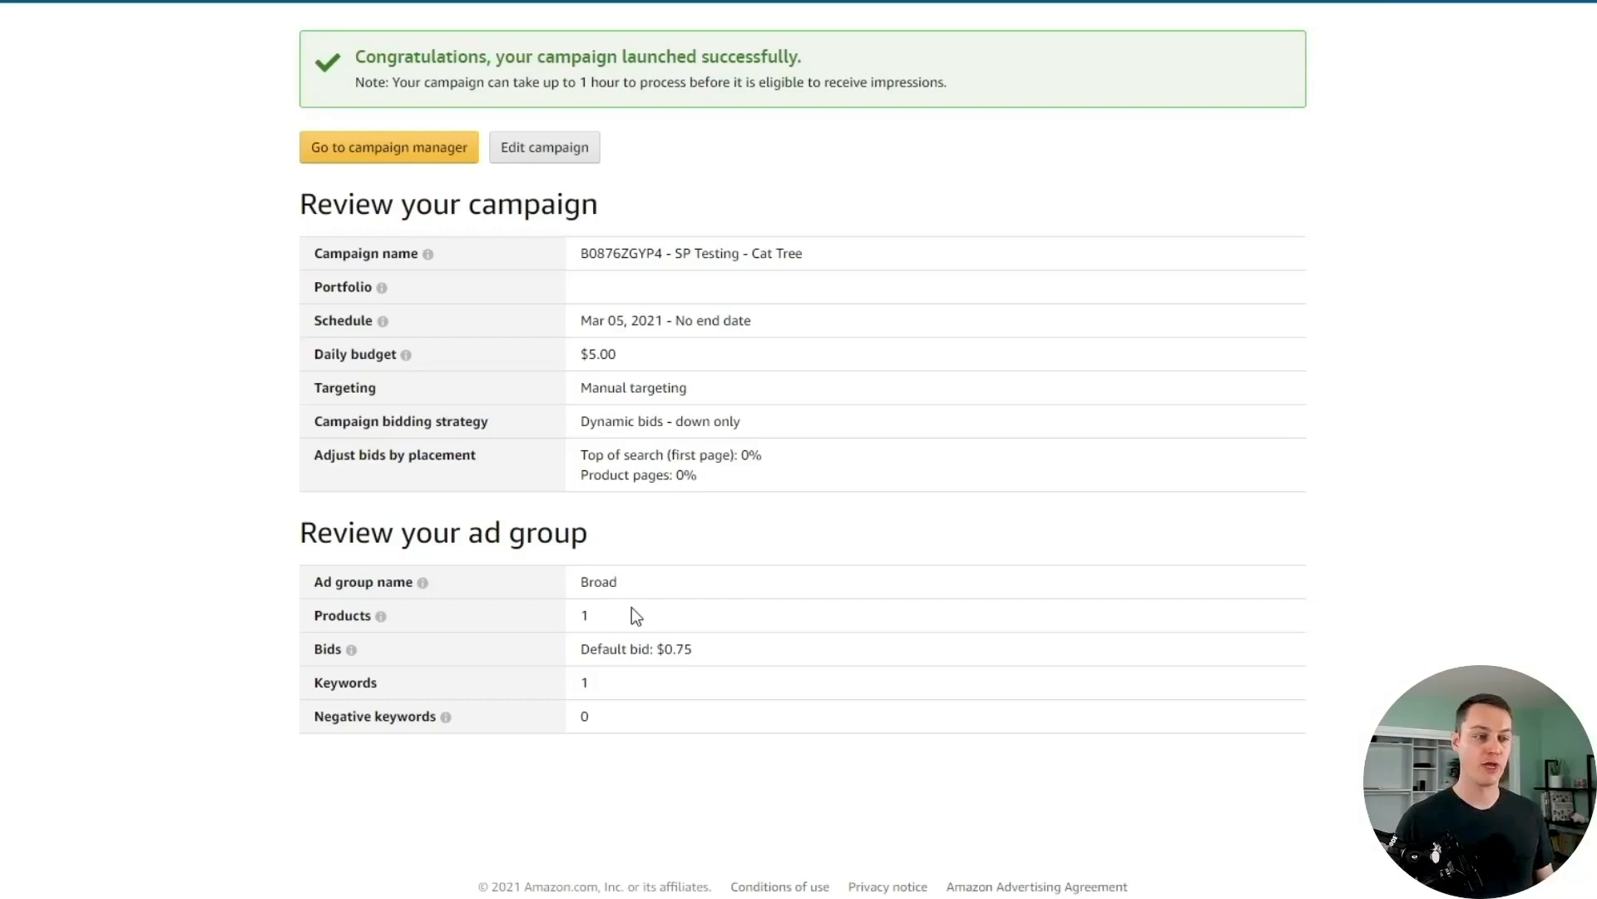
Pause the cat tree's product ad in the testing campaign's Broad ad group.
left_click(574, 153)
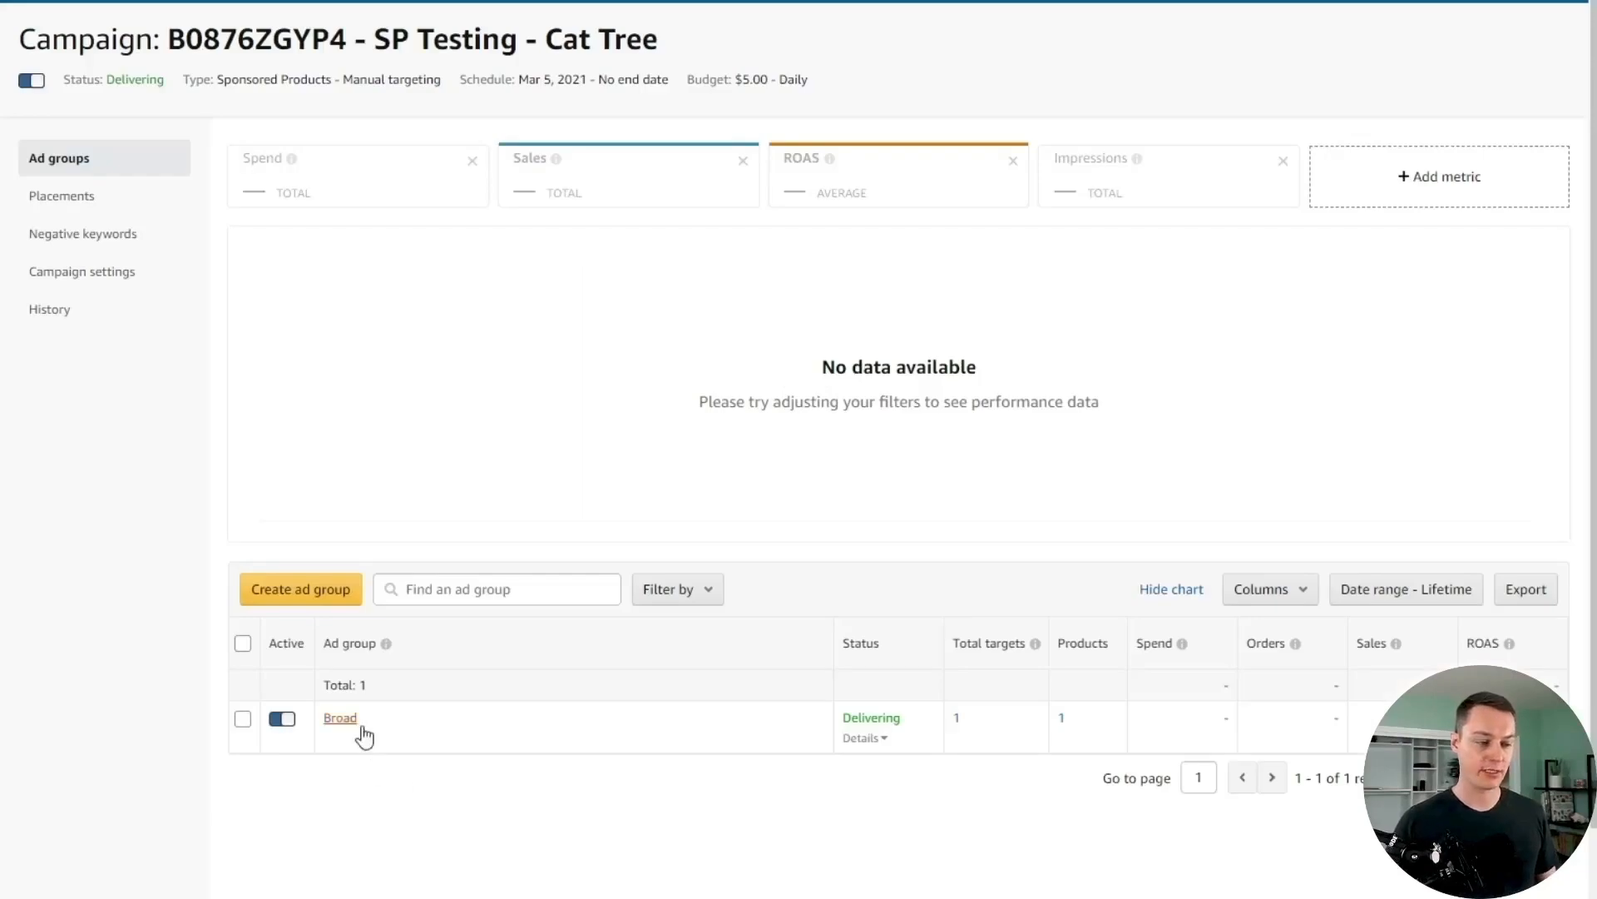
left_click(361, 729)
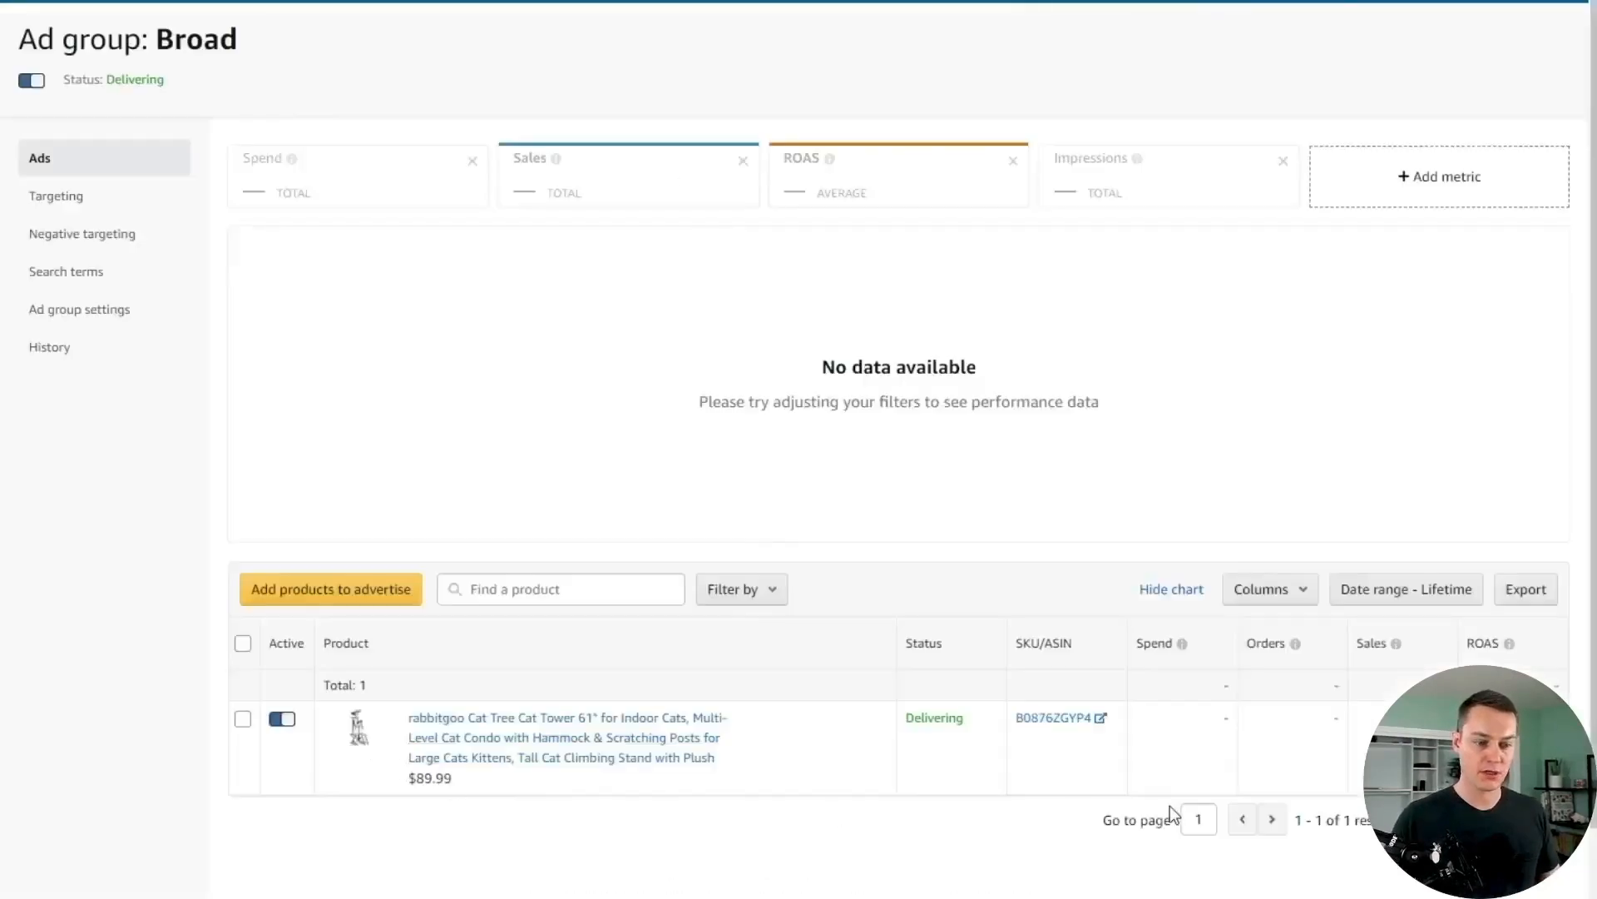
left_click(282, 718)
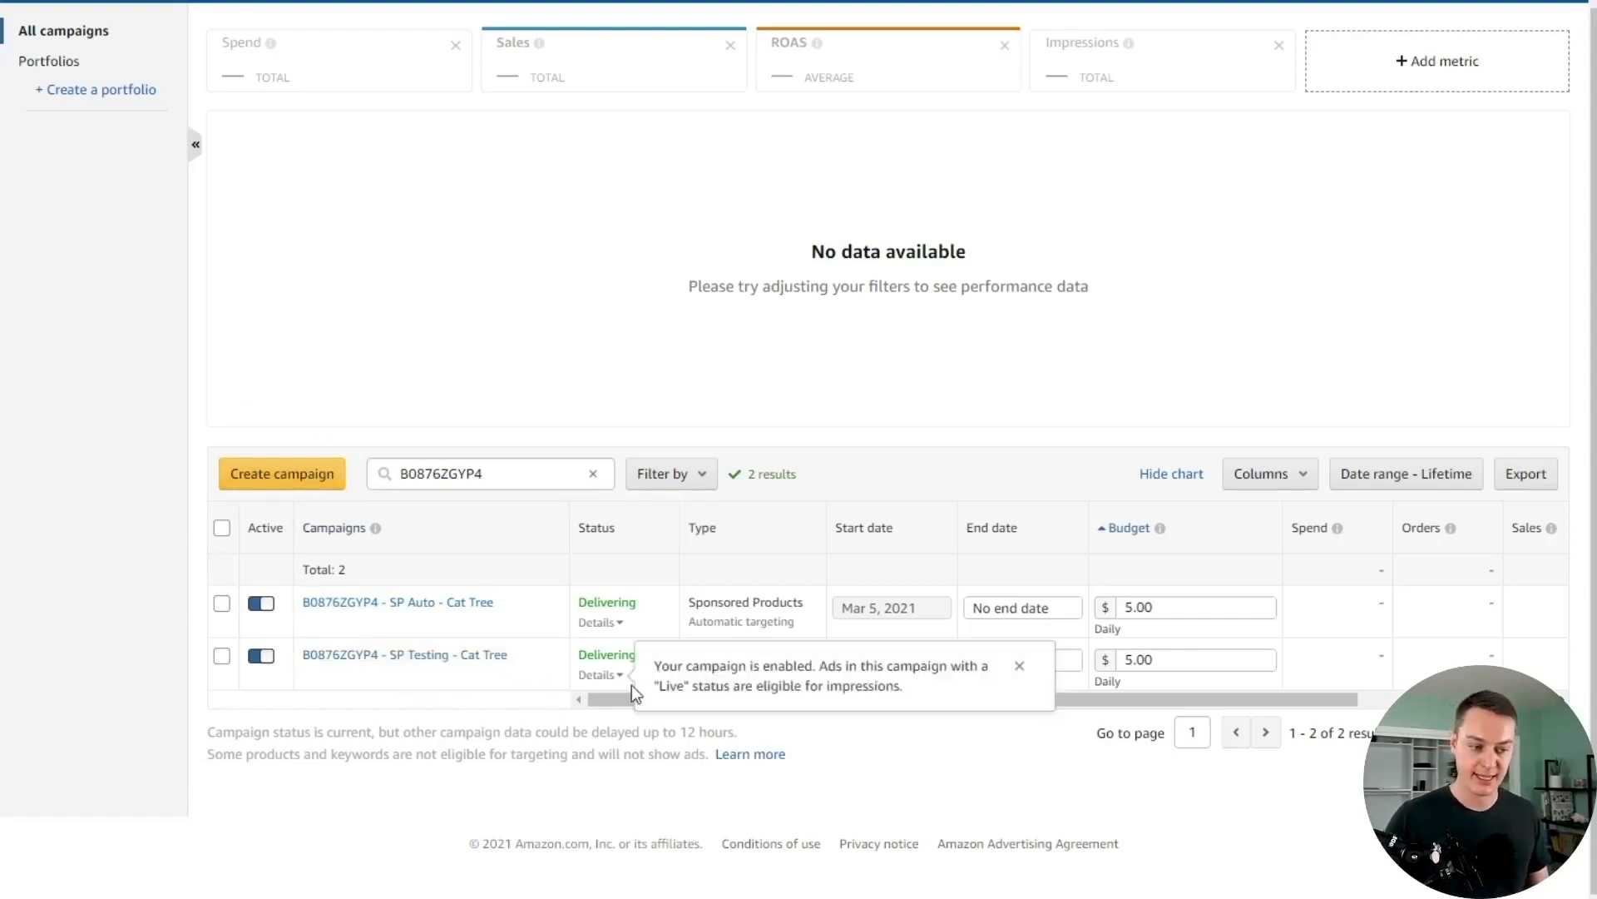
Copy the "B0876ZGYP4 - SP Testing - Cat Tree" campaign without pausing the new campaign after creation.
left_click_drag(618, 699, 921, 727)
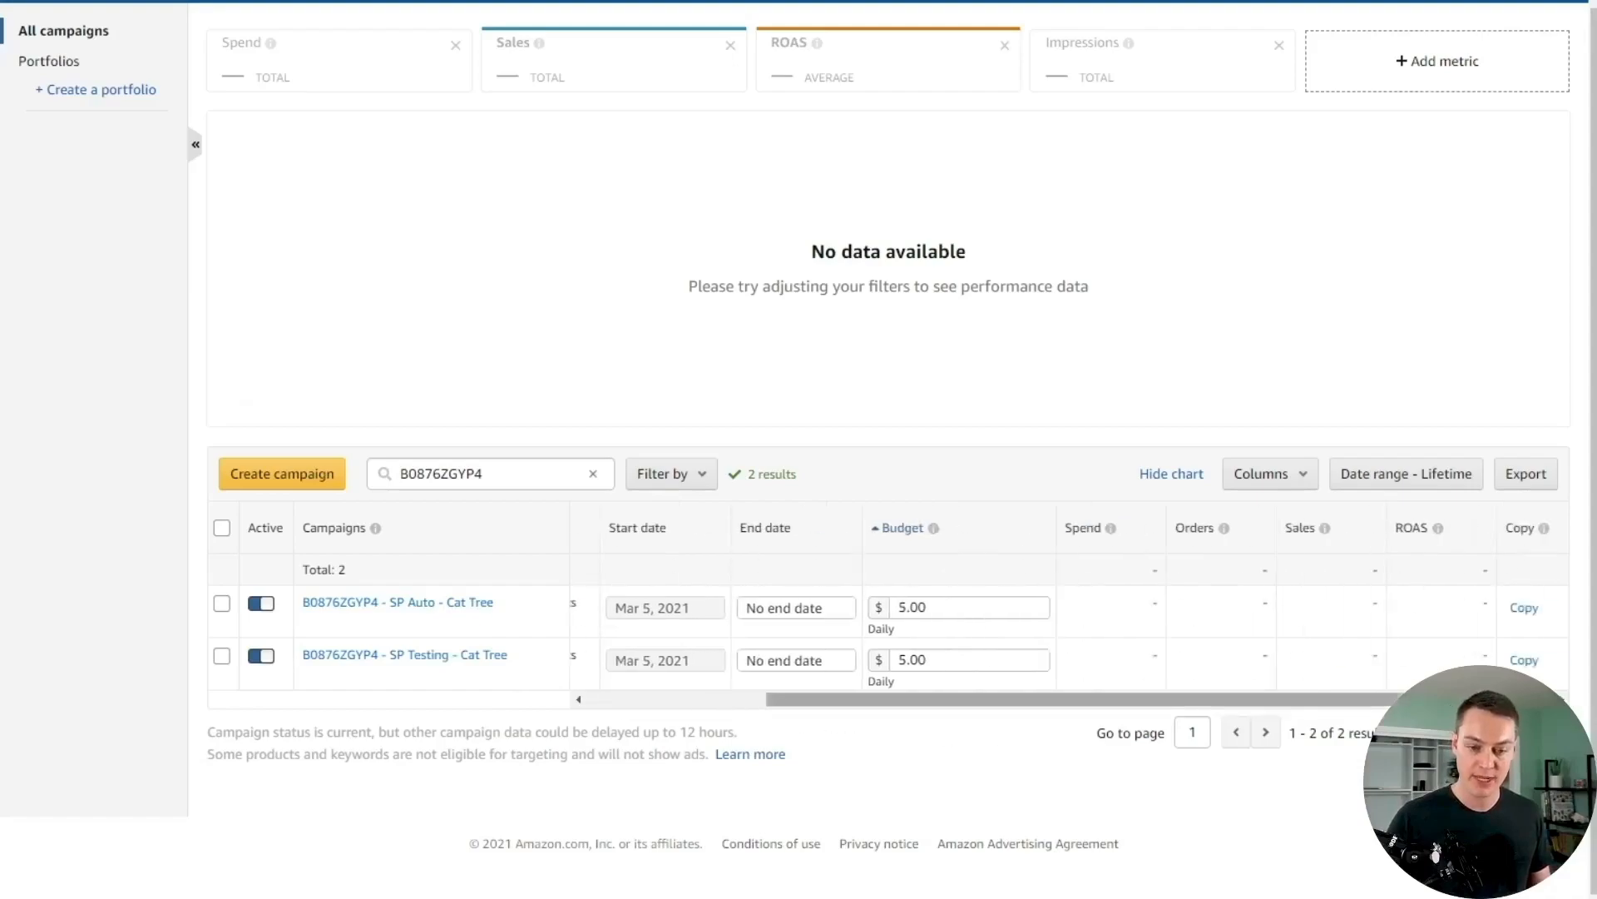
left_click(1525, 660)
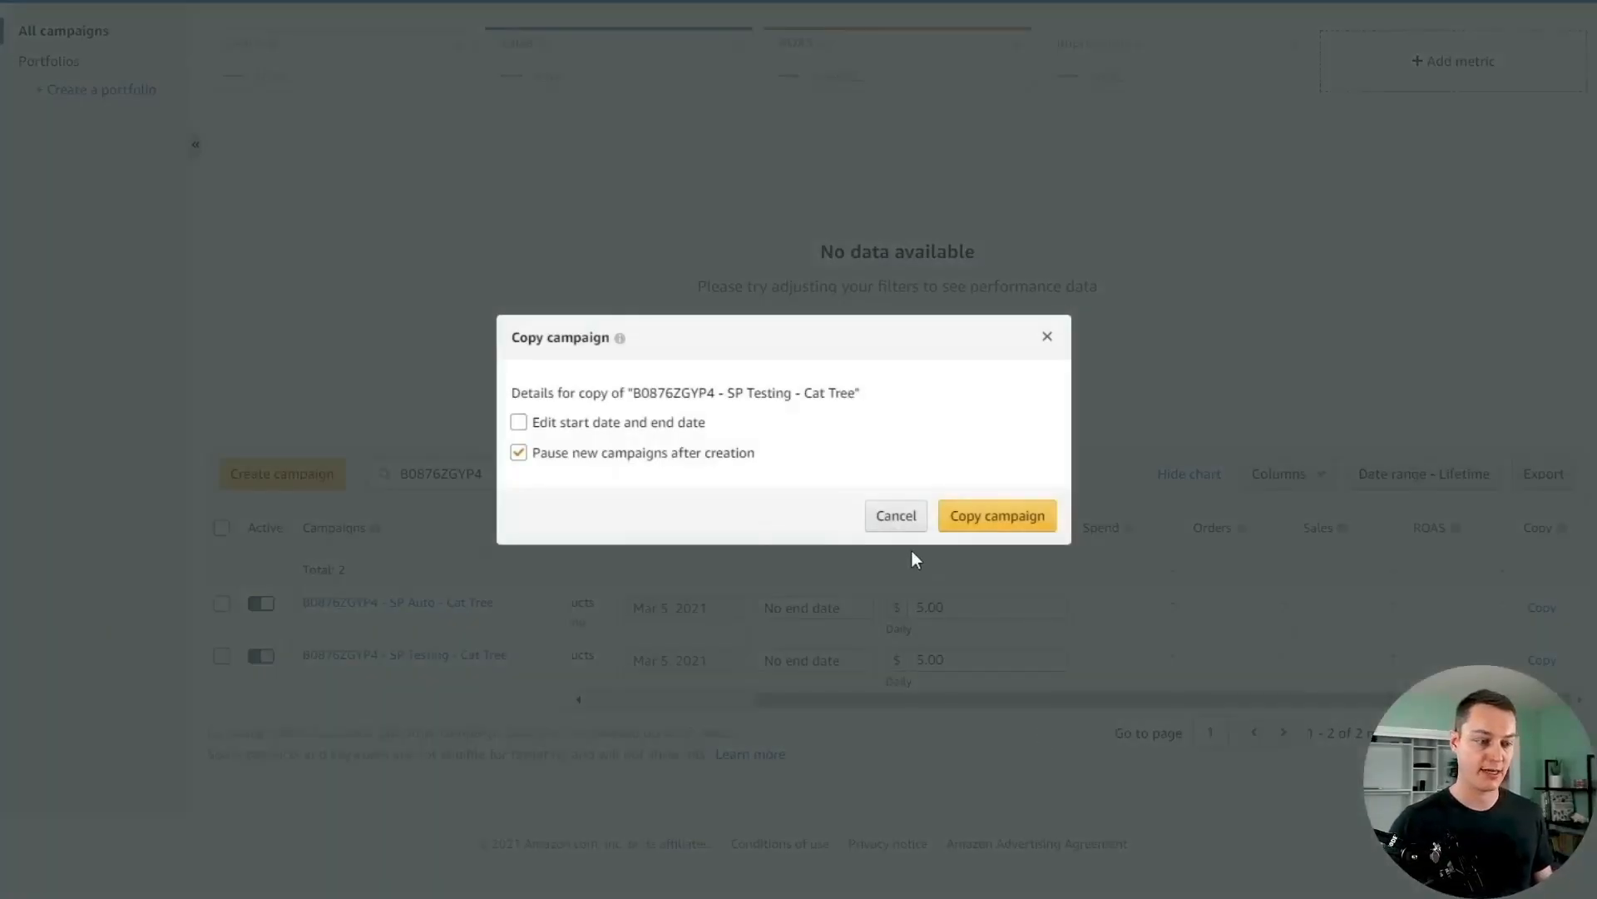
left_click(520, 457)
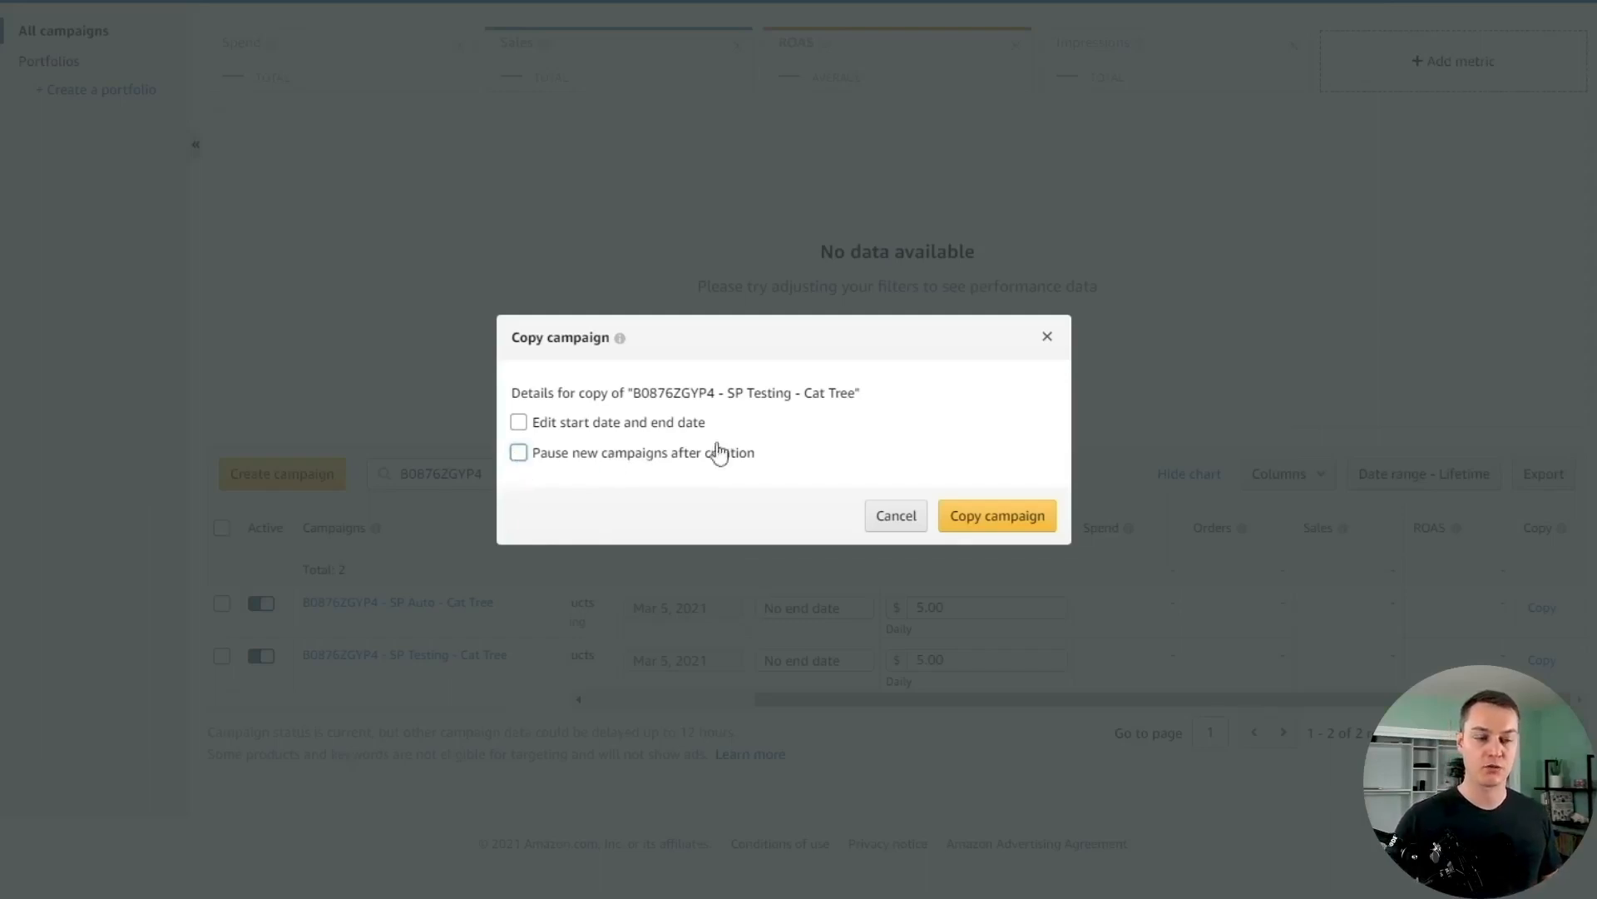
left_click(997, 524)
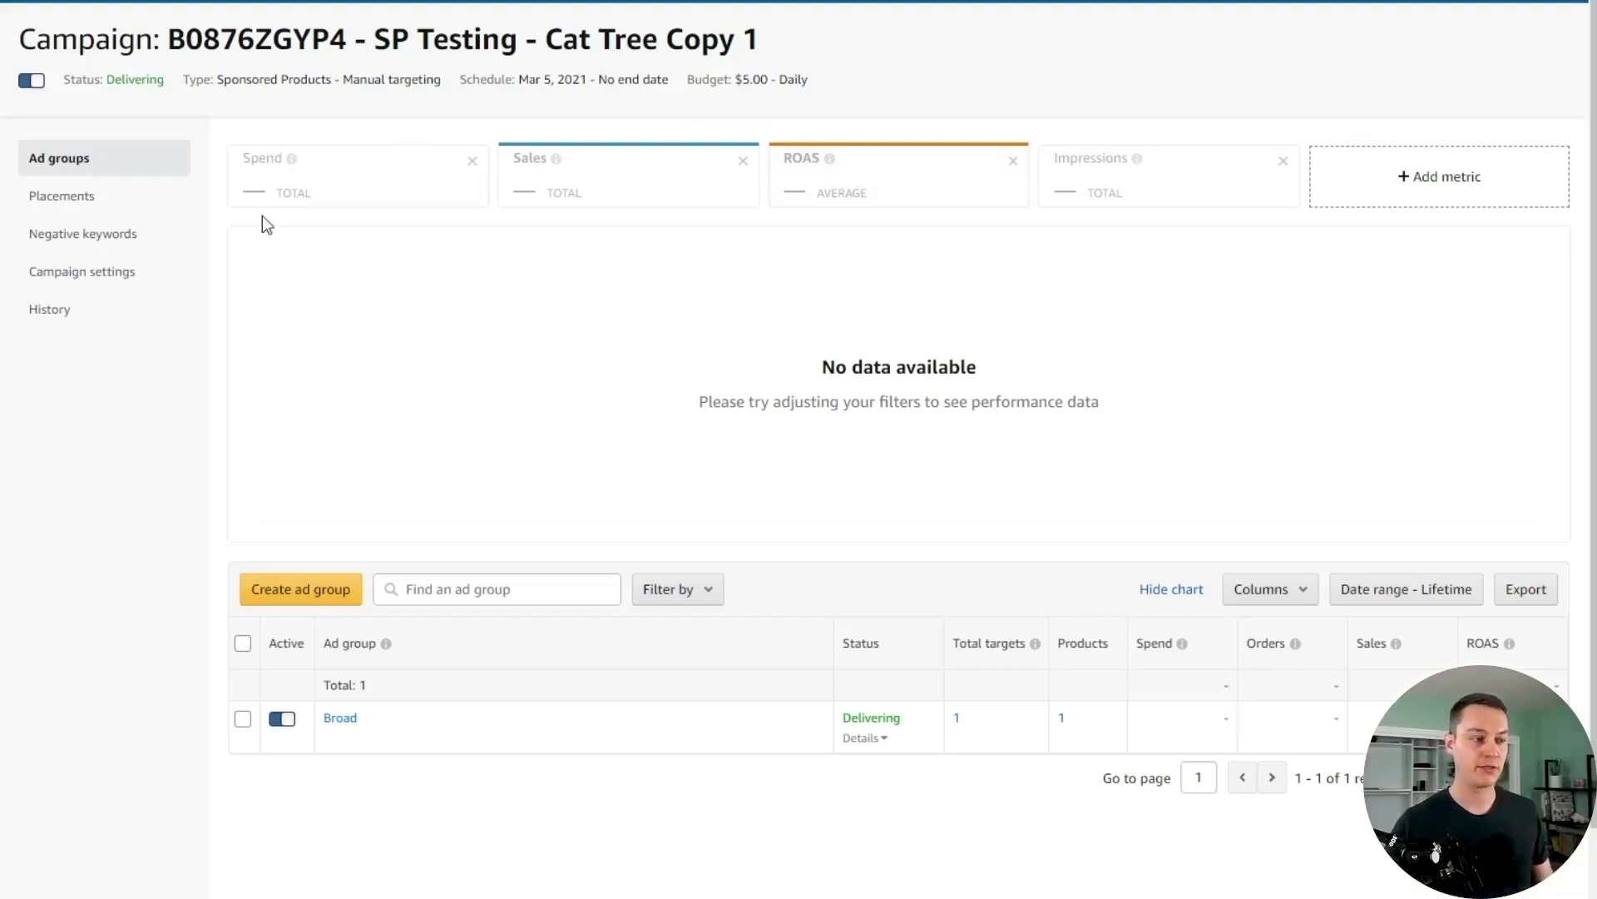
Rename the copied campaign as "B0876ZGYP4 - SP Performance - Cat Tree" and save the name.
left_click(104, 277)
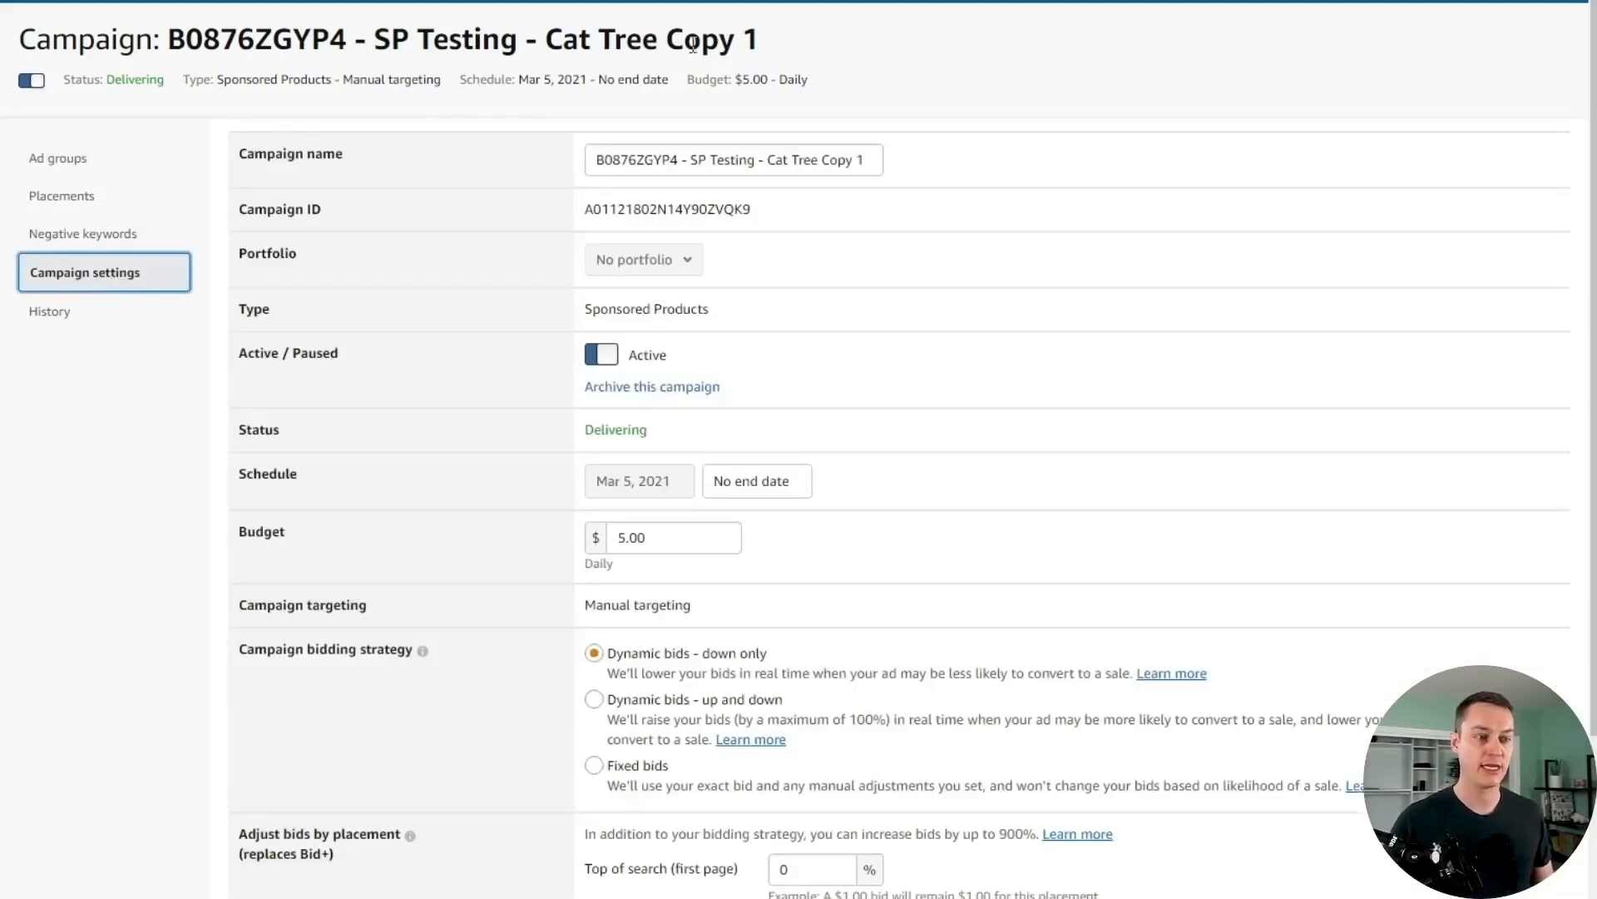
left_click(758, 159)
double_click(758, 159)
type("Performance -")
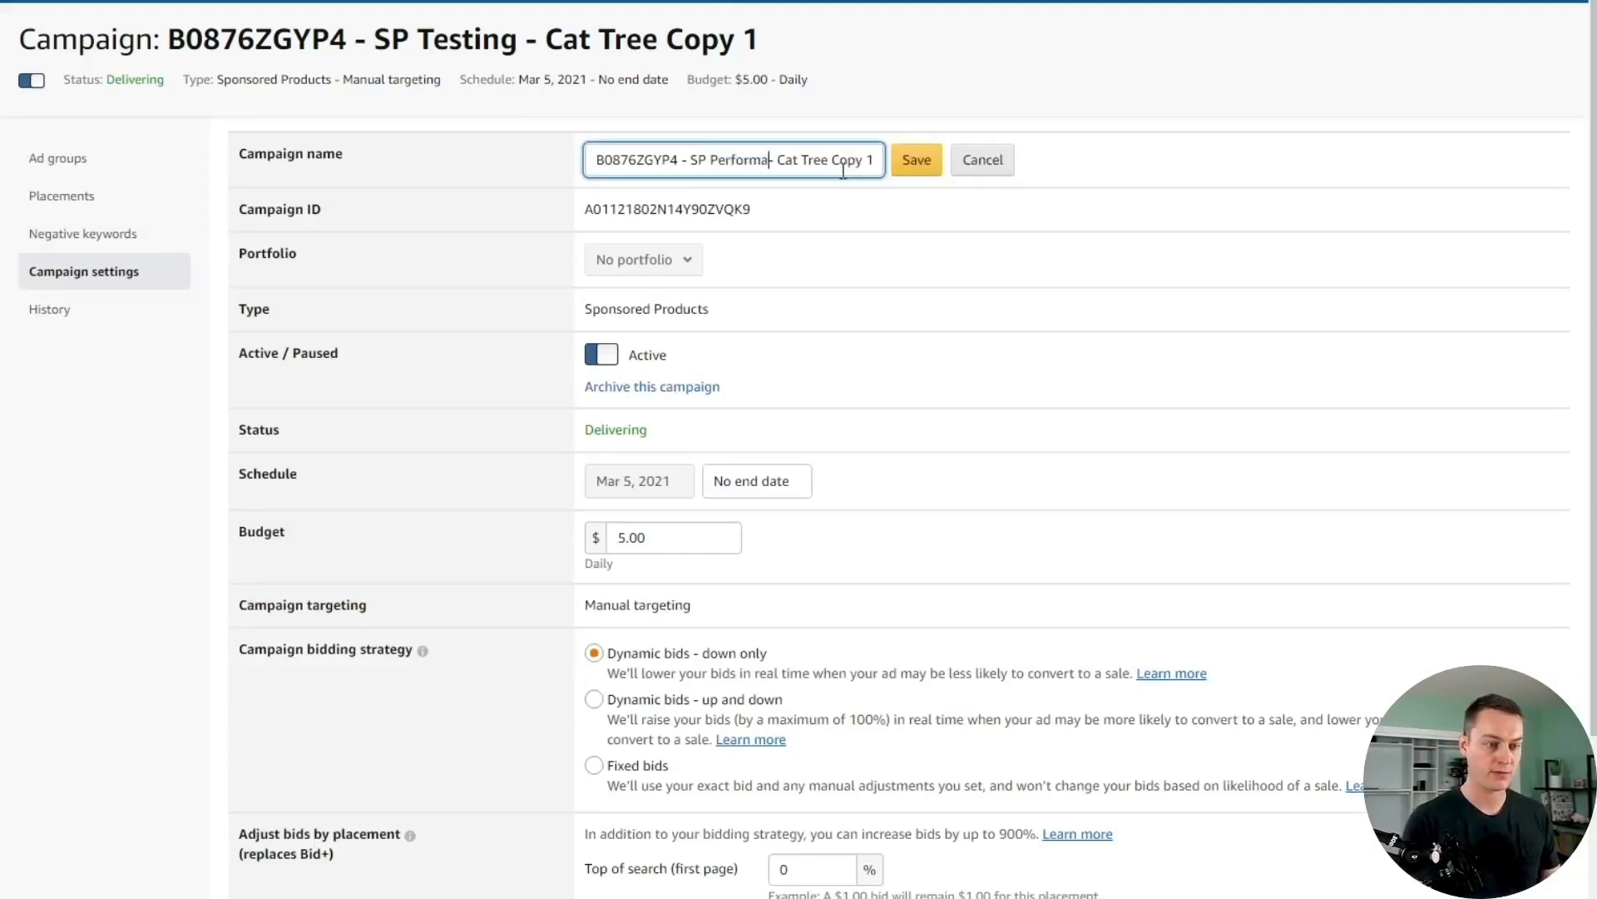
left_click_drag(872, 159, 824, 159)
key("BackSpace")
left_click(917, 159)
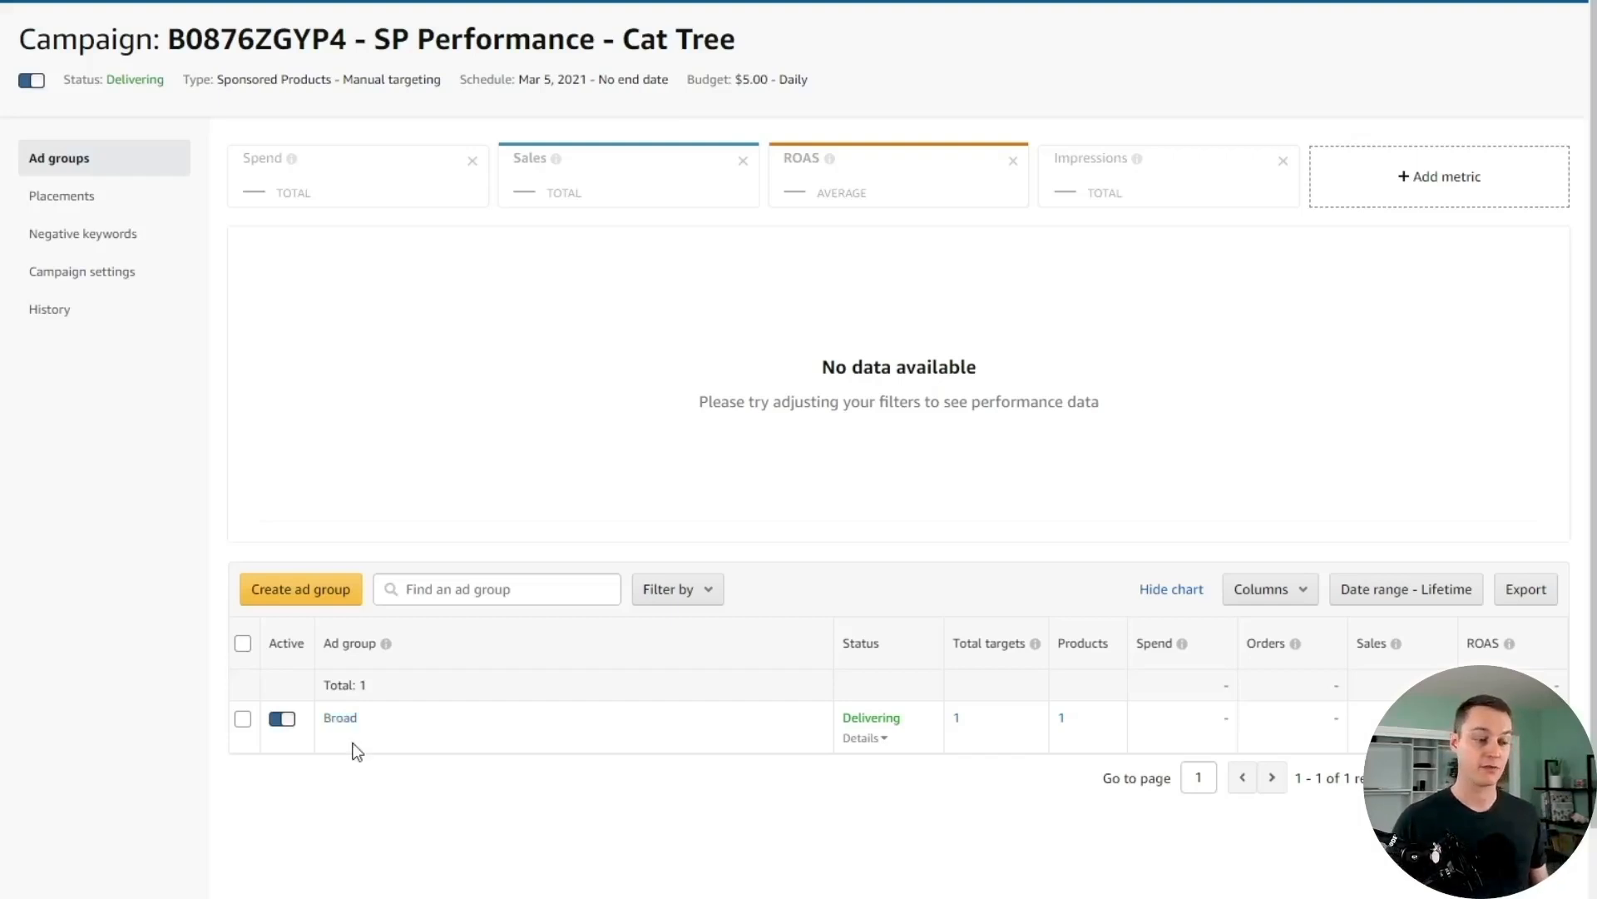
Rename the Performance campaign's ad group as "Exact" and pause its "rabbitgoo cat tree" keyword.
left_click(346, 721)
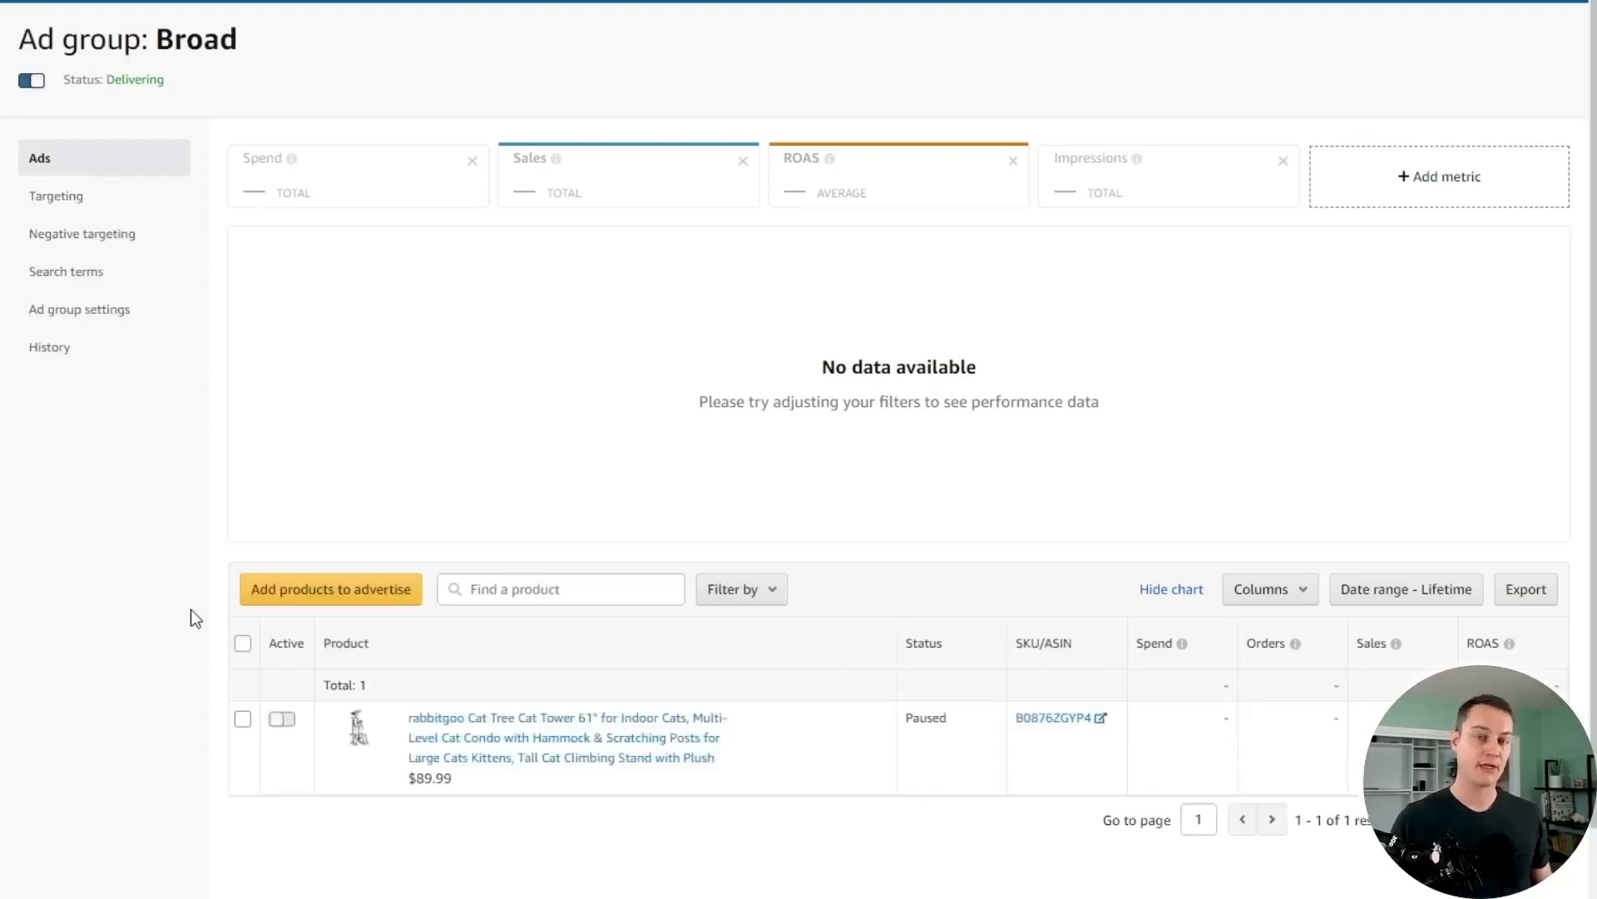
left_click(70, 308)
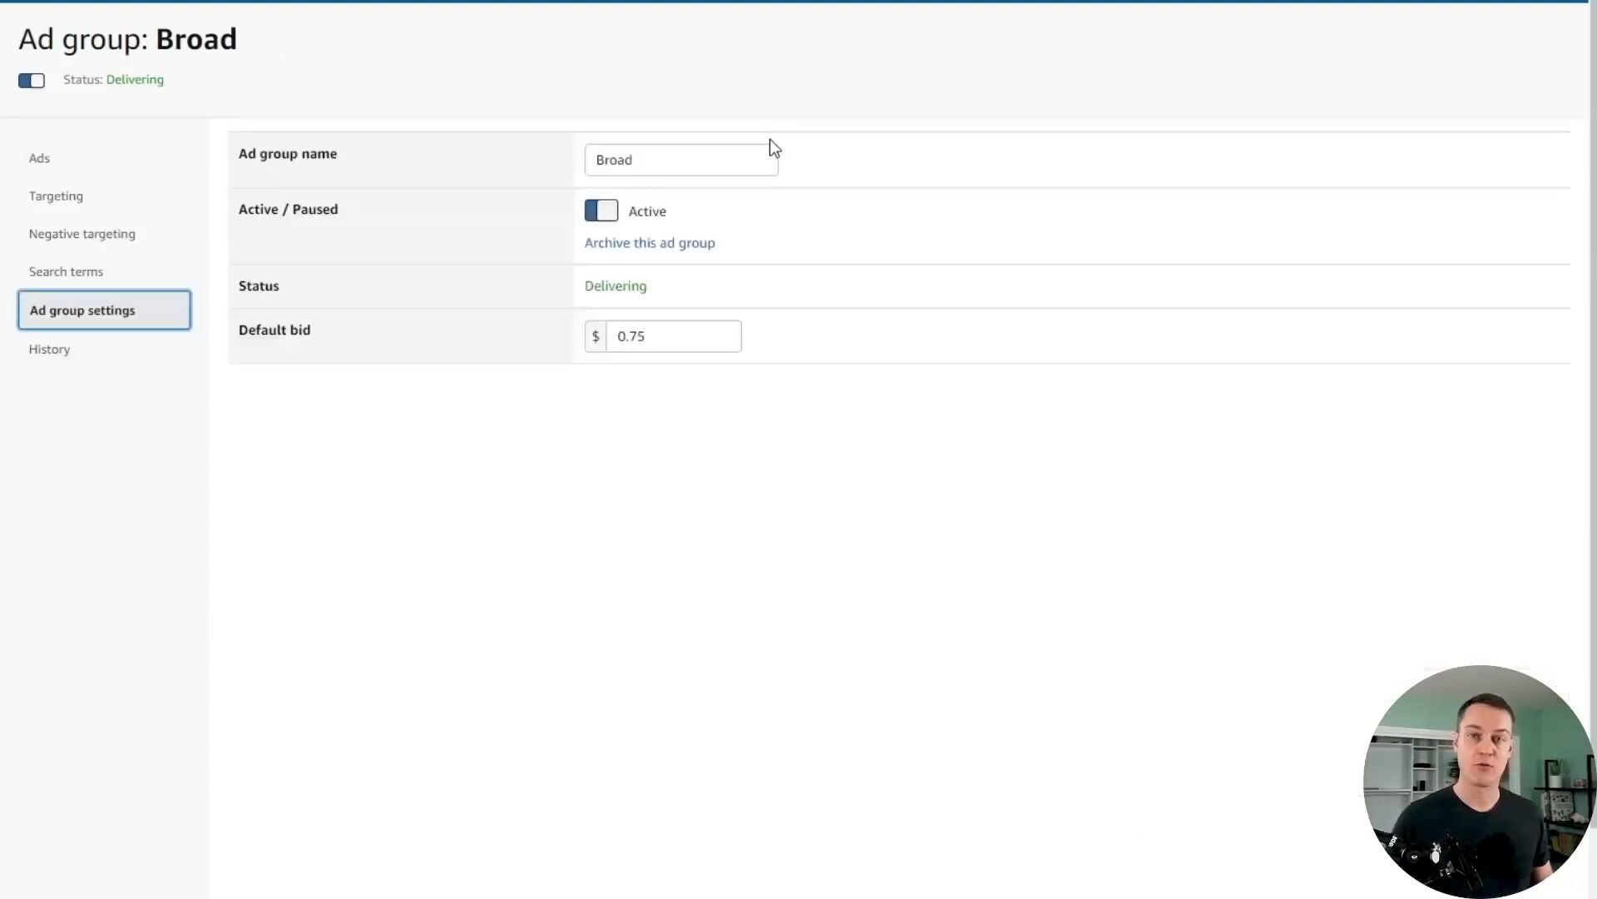
left_click(680, 149)
key("ctrl+a")
type("Exact")
key("Return")
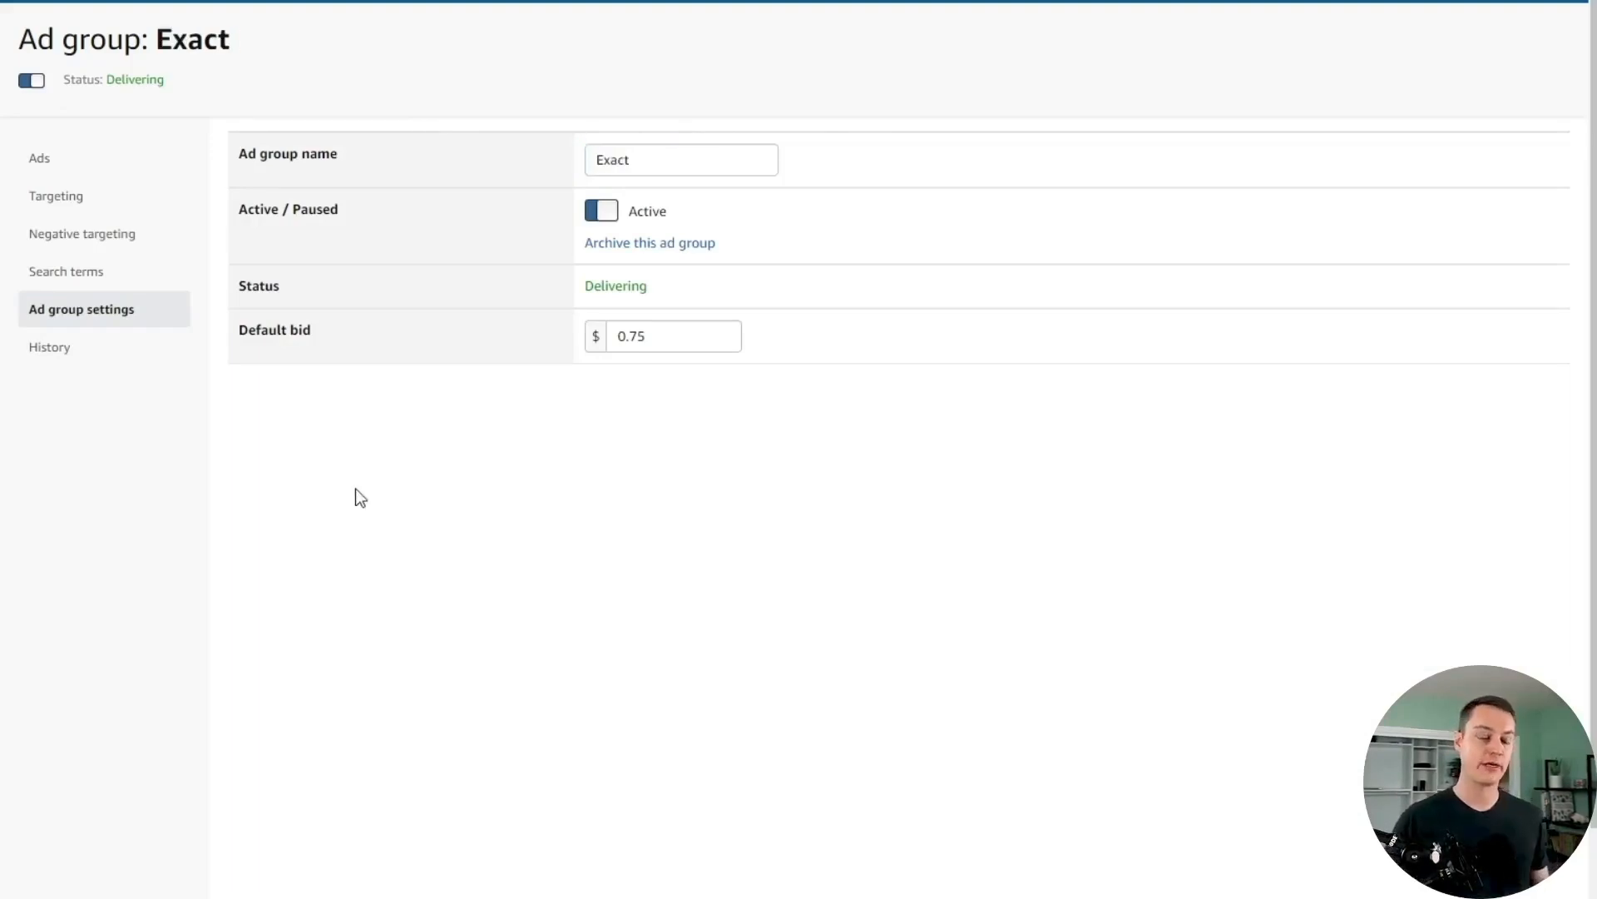
left_click(84, 208)
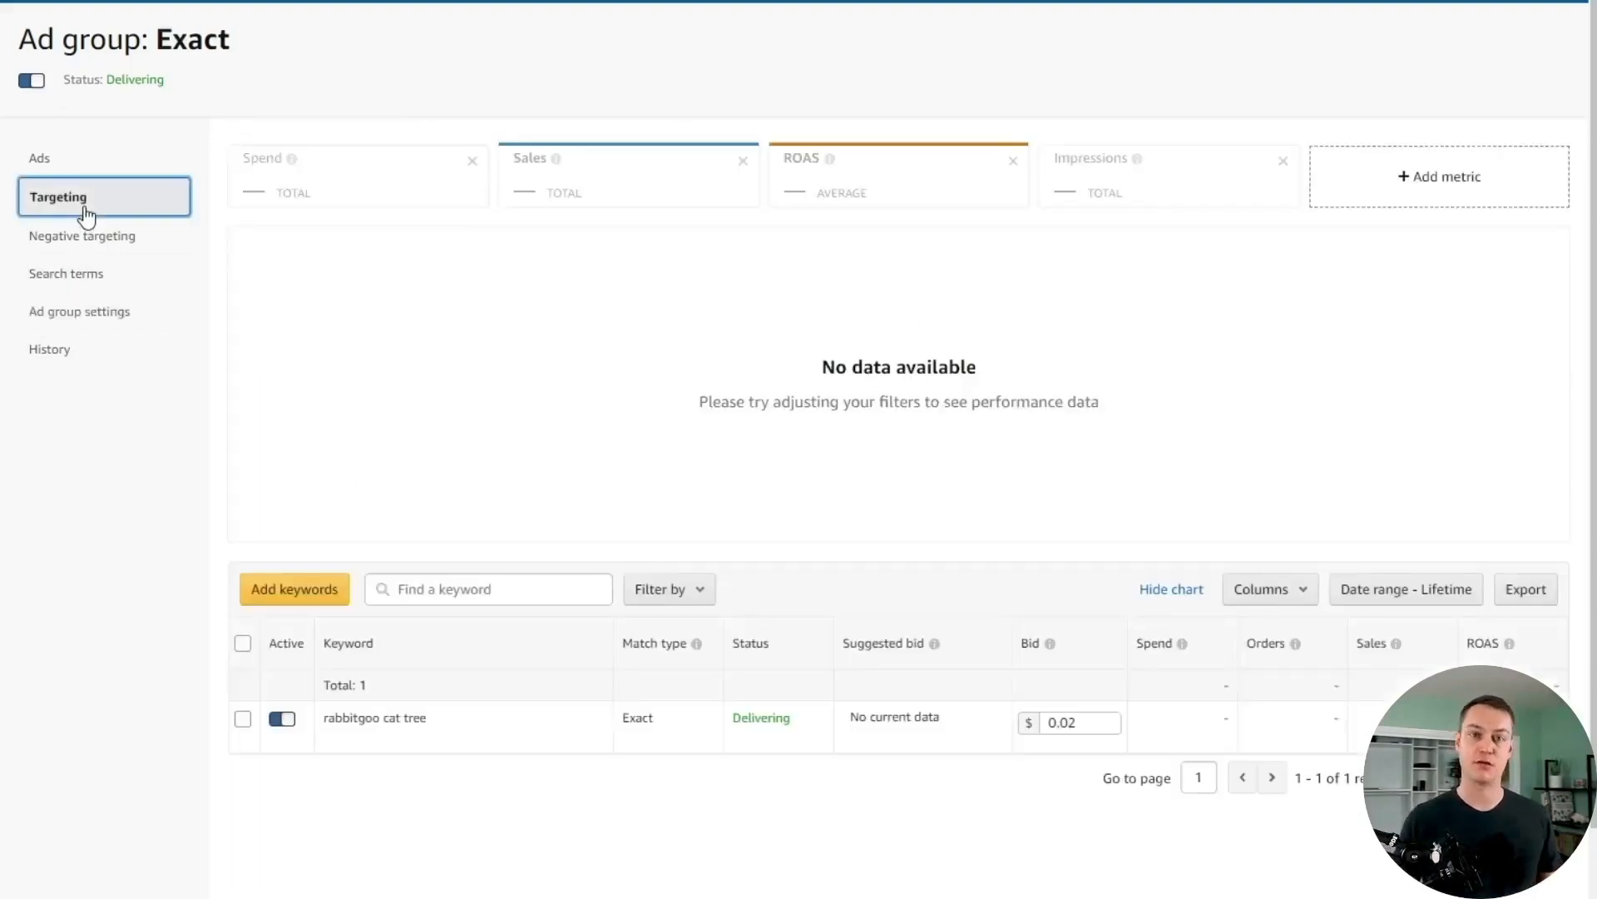
left_click(282, 719)
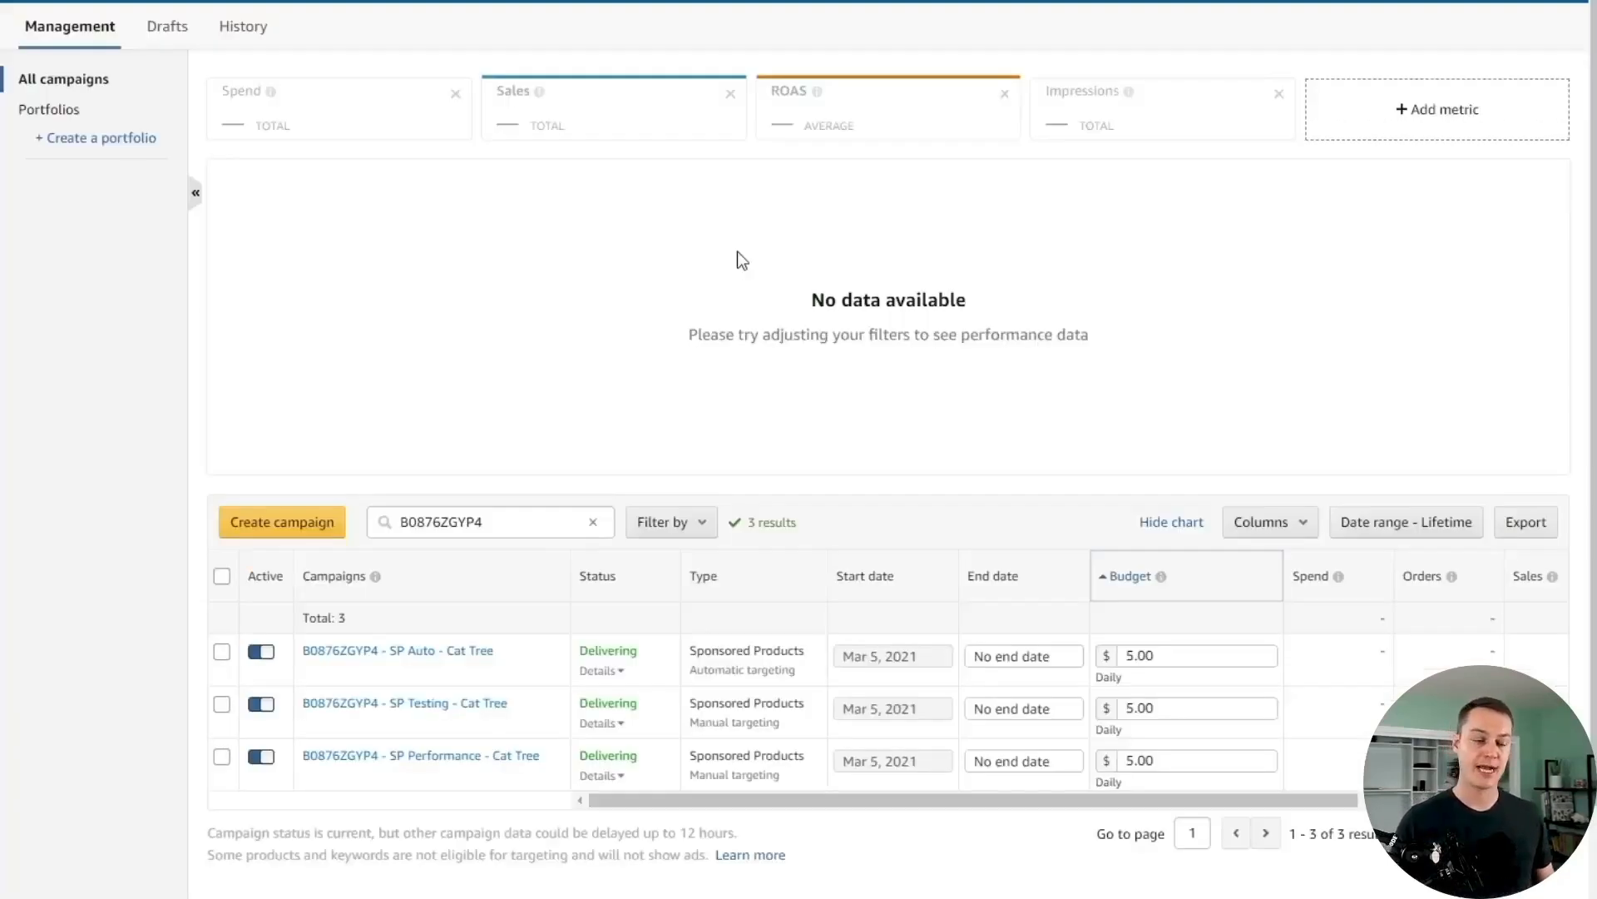
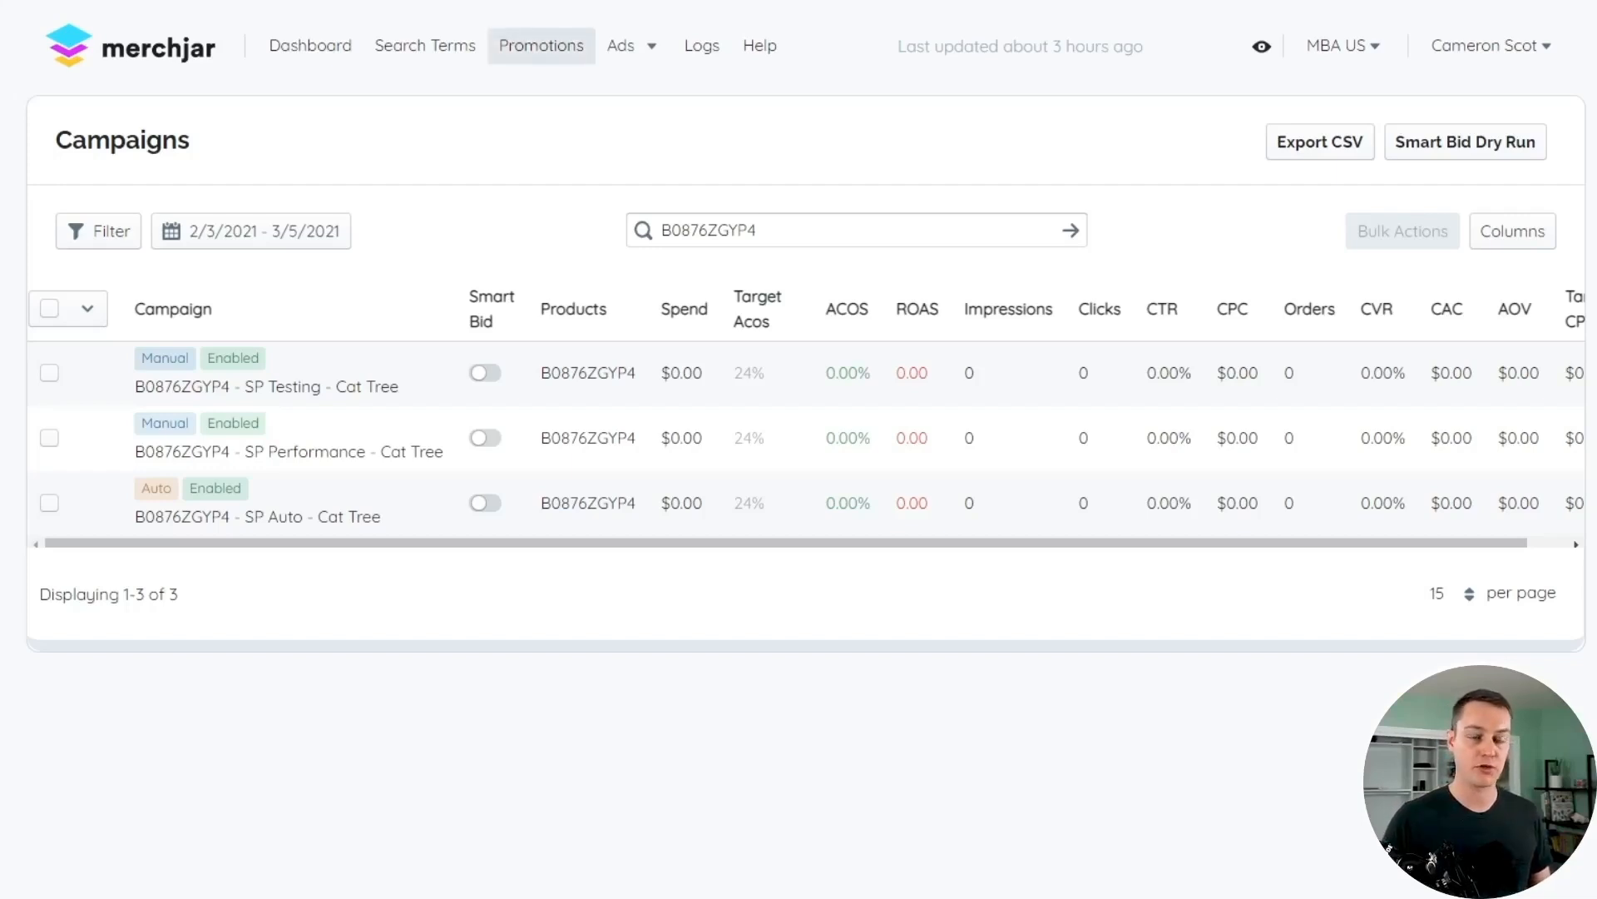
Create a new keyword promotion strategy in Merchjar named "B0876ZGYP4 Cat Tree".
left_click(540, 45)
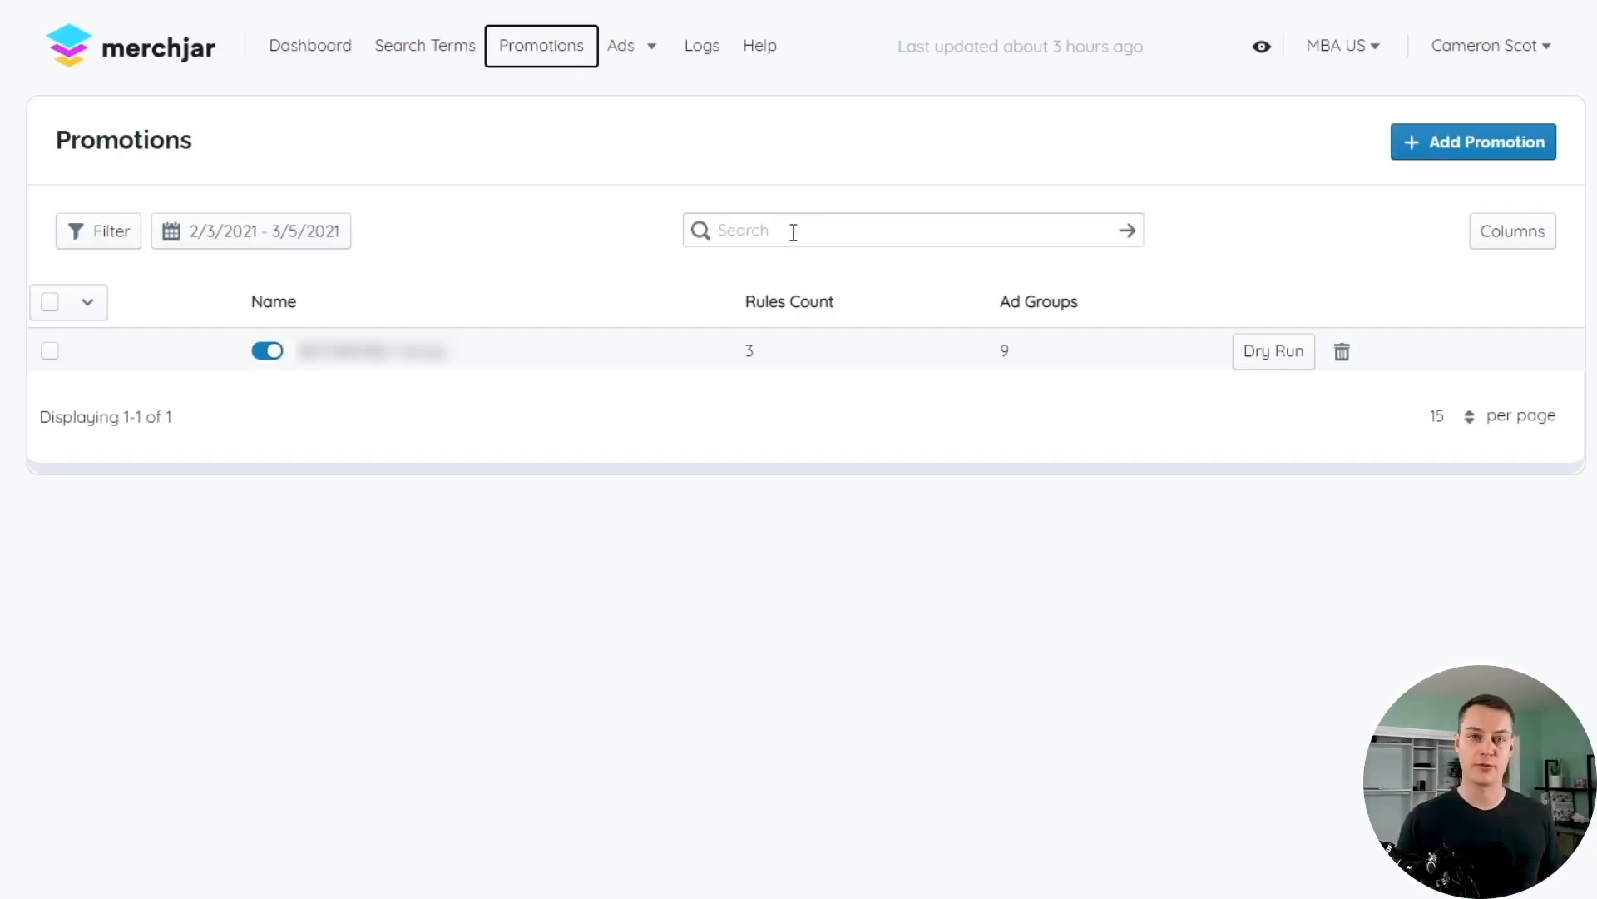
left_click(1472, 151)
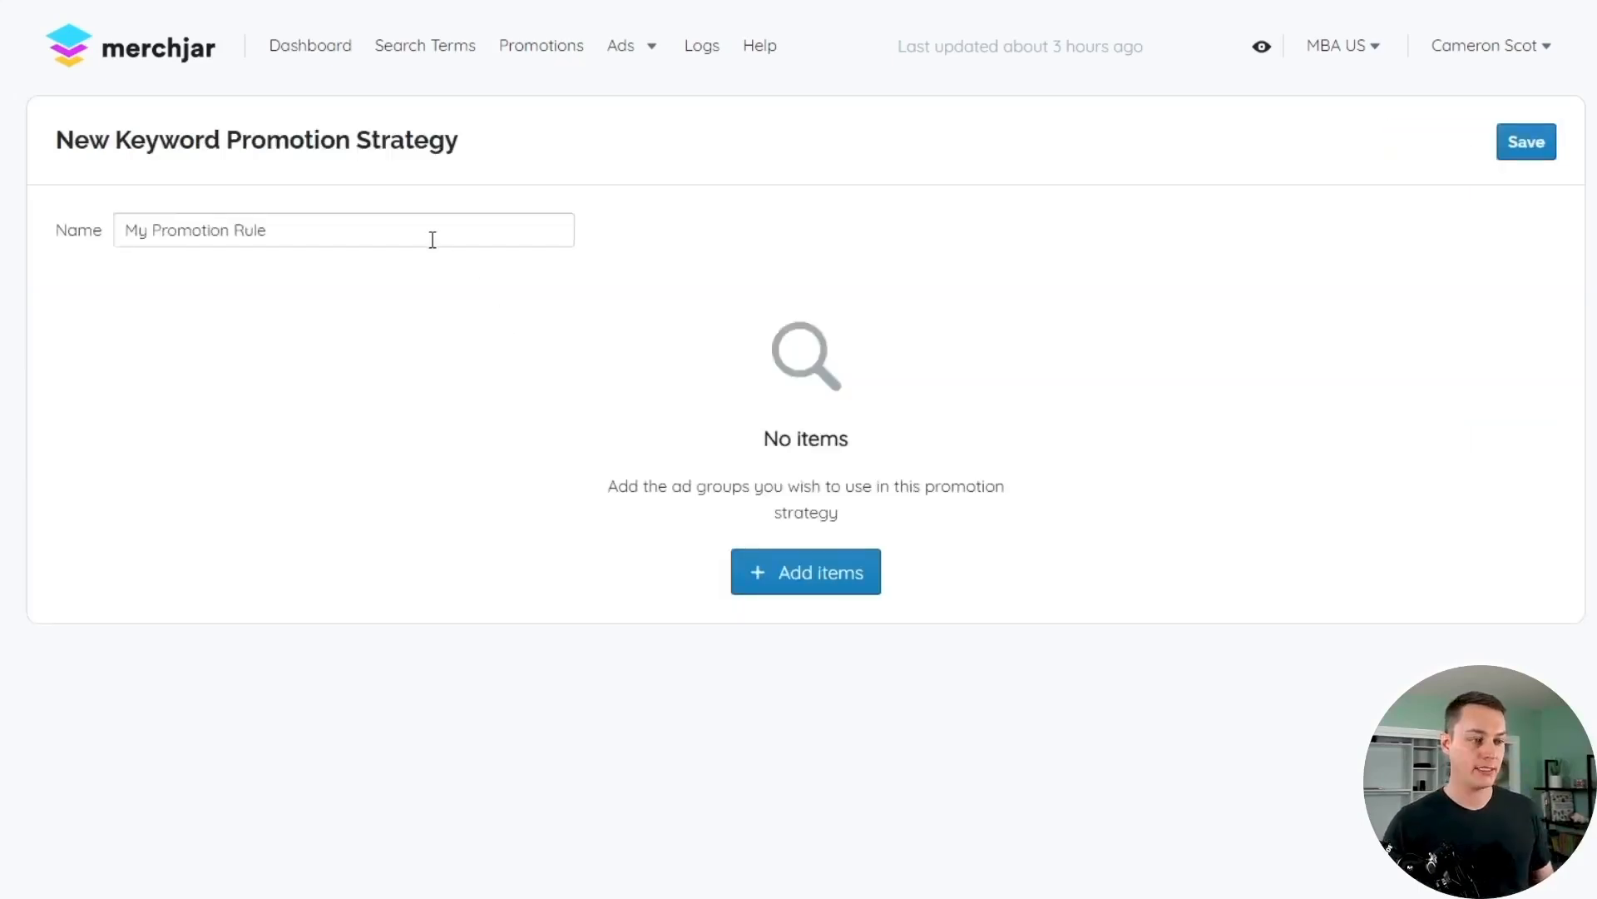
triple_click(433, 239)
type("B0876ZGYP4")
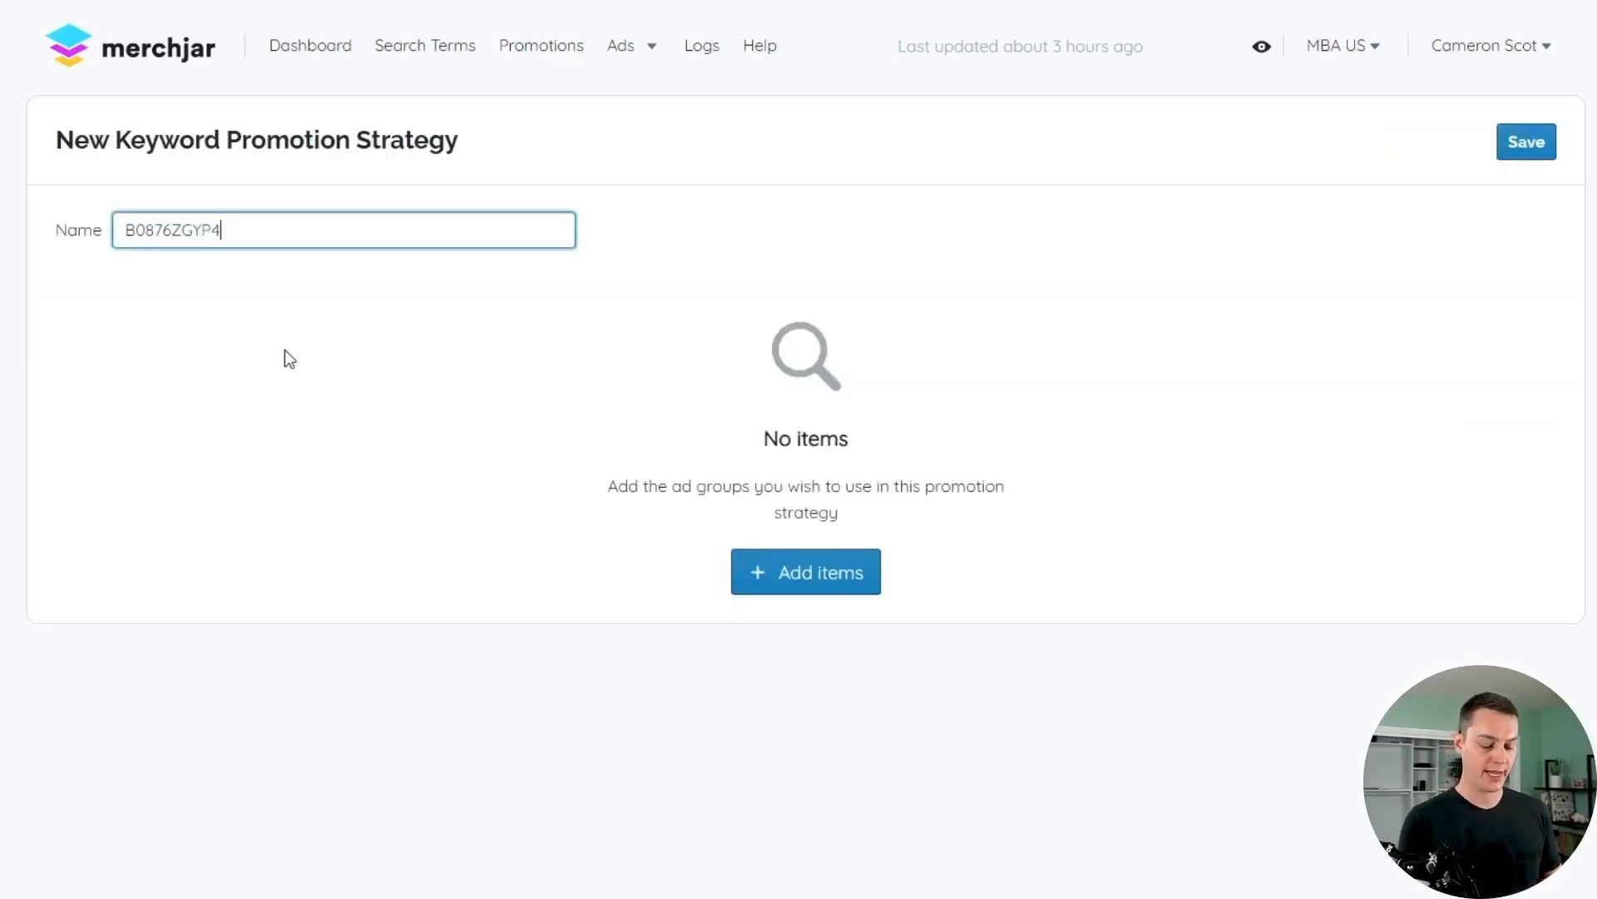
type("Cat Tree")
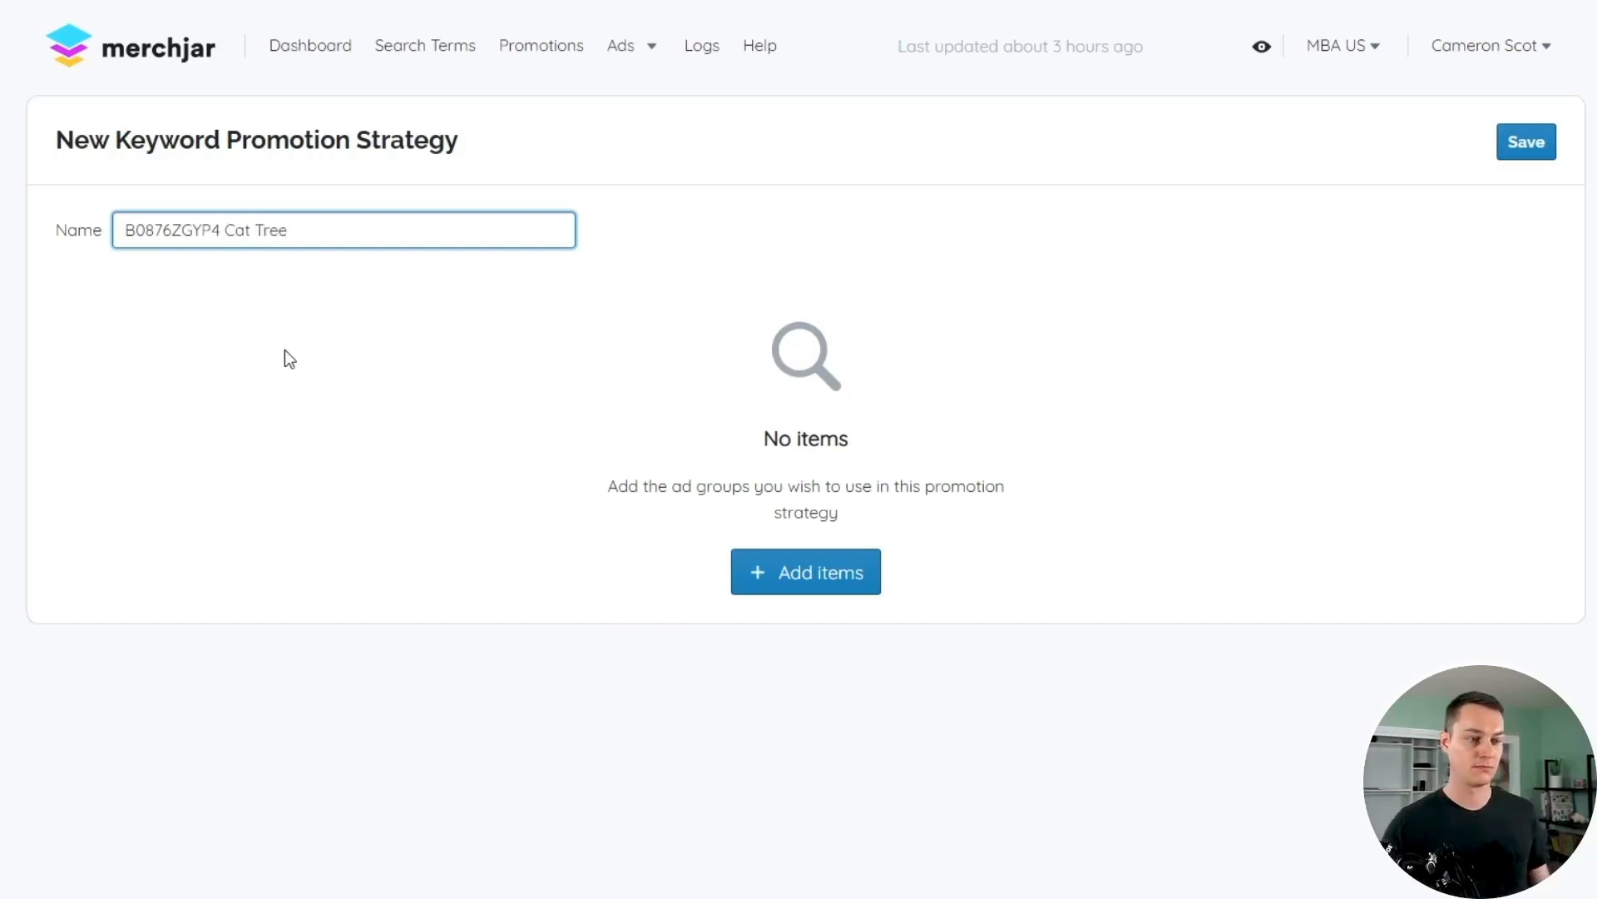
left_click(285, 349)
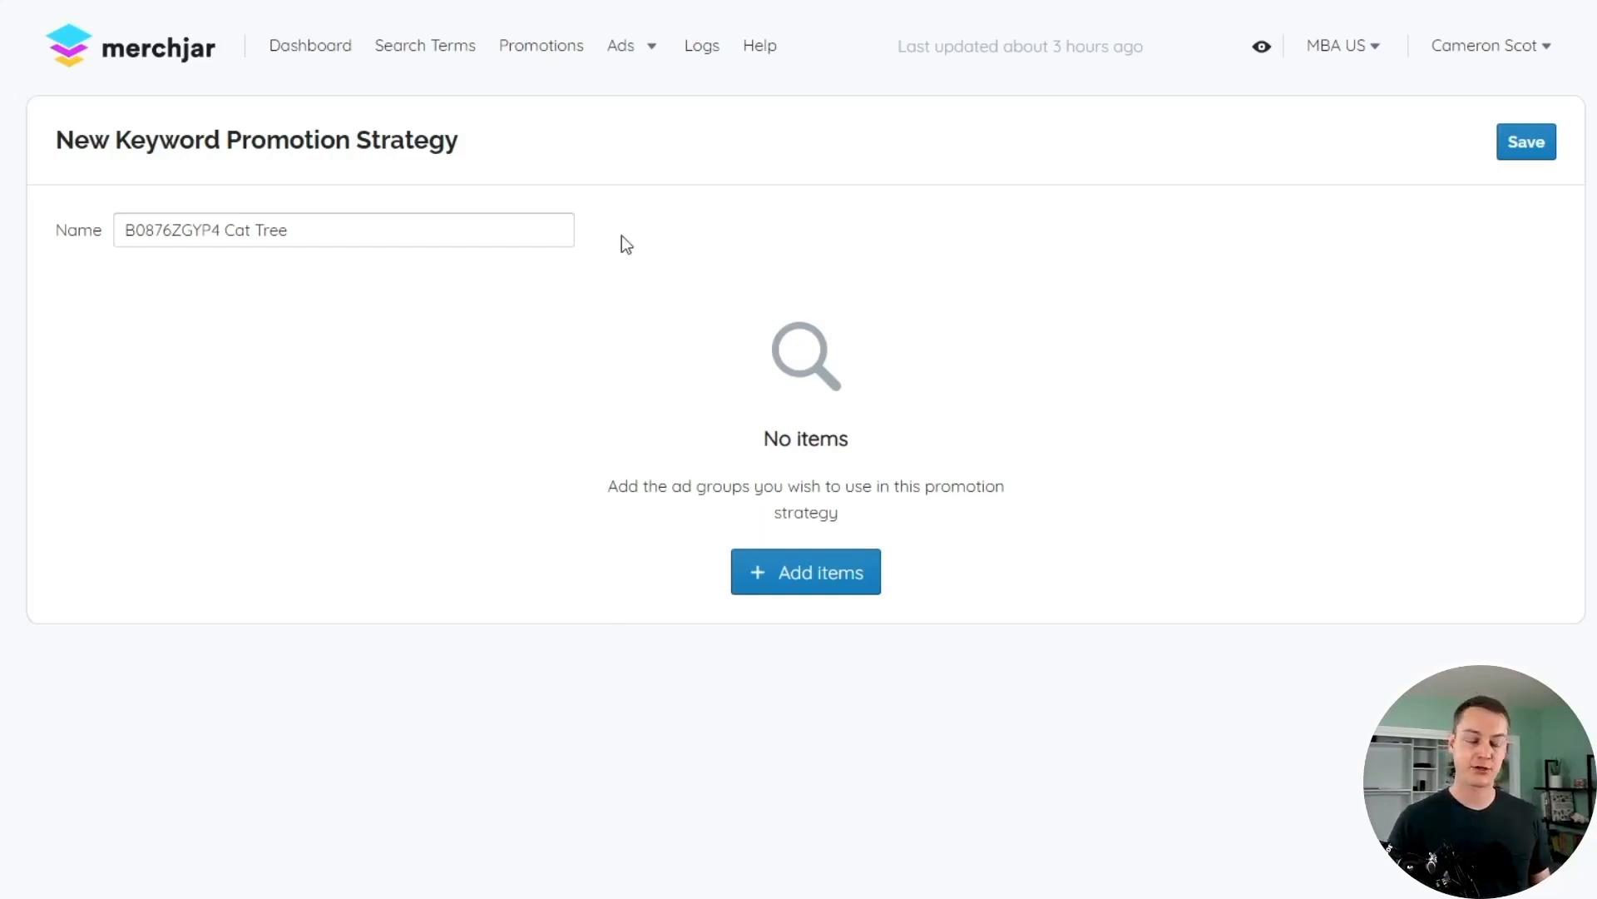
Find the B0876ZGYP4 ad groups and add Performance Exact, Testing Broad and Auto to the promotion strategy.
left_click(859, 578)
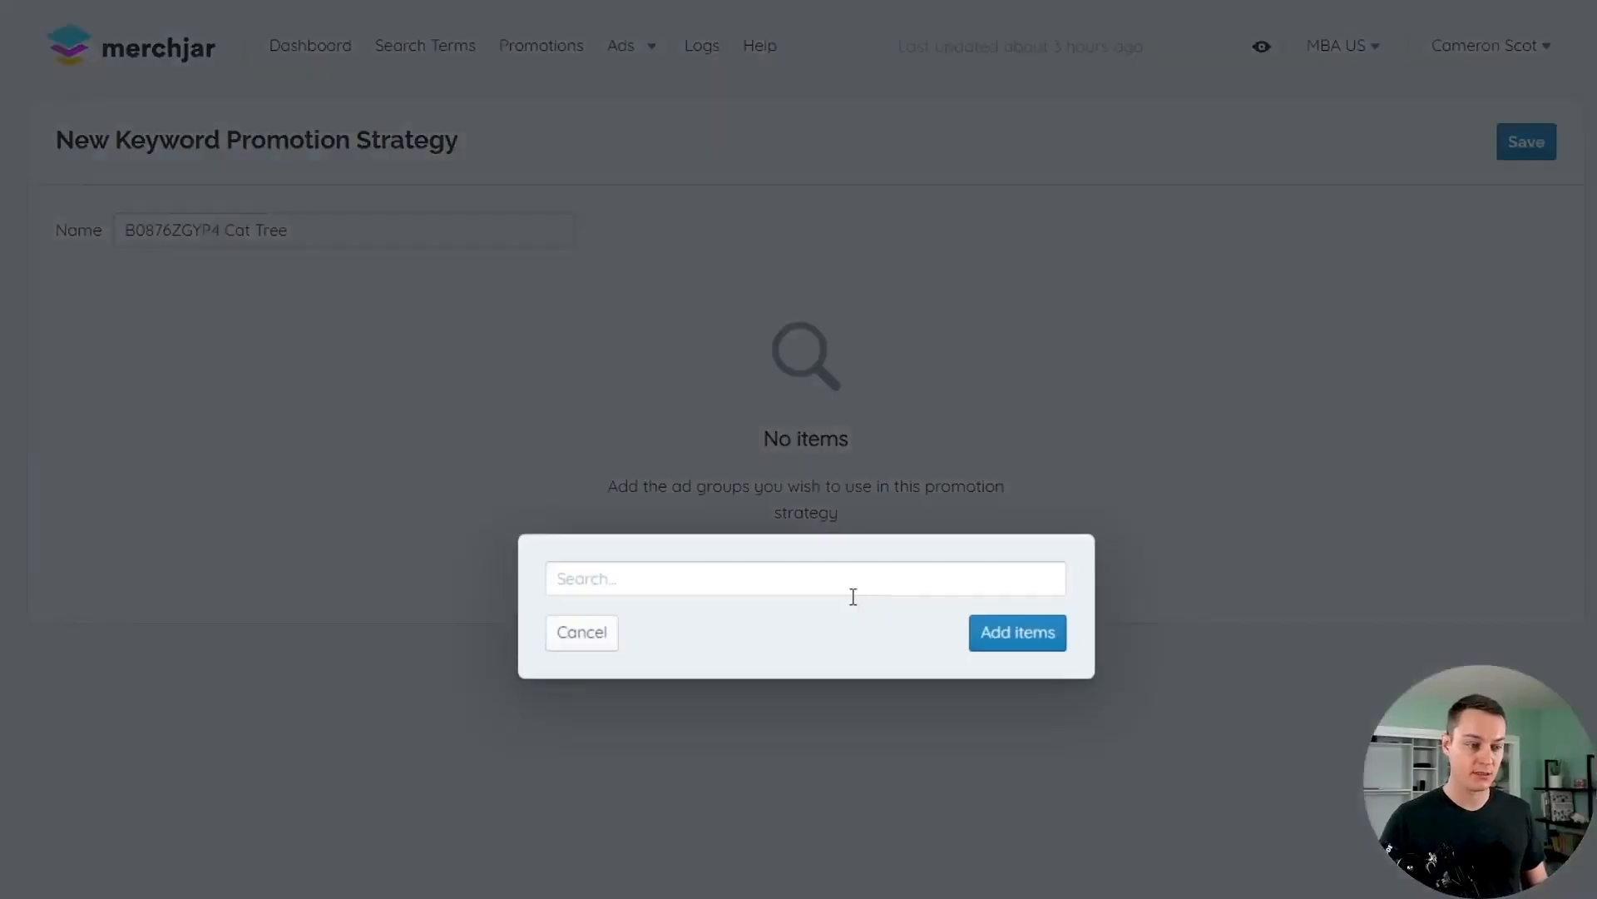
left_click(691, 588)
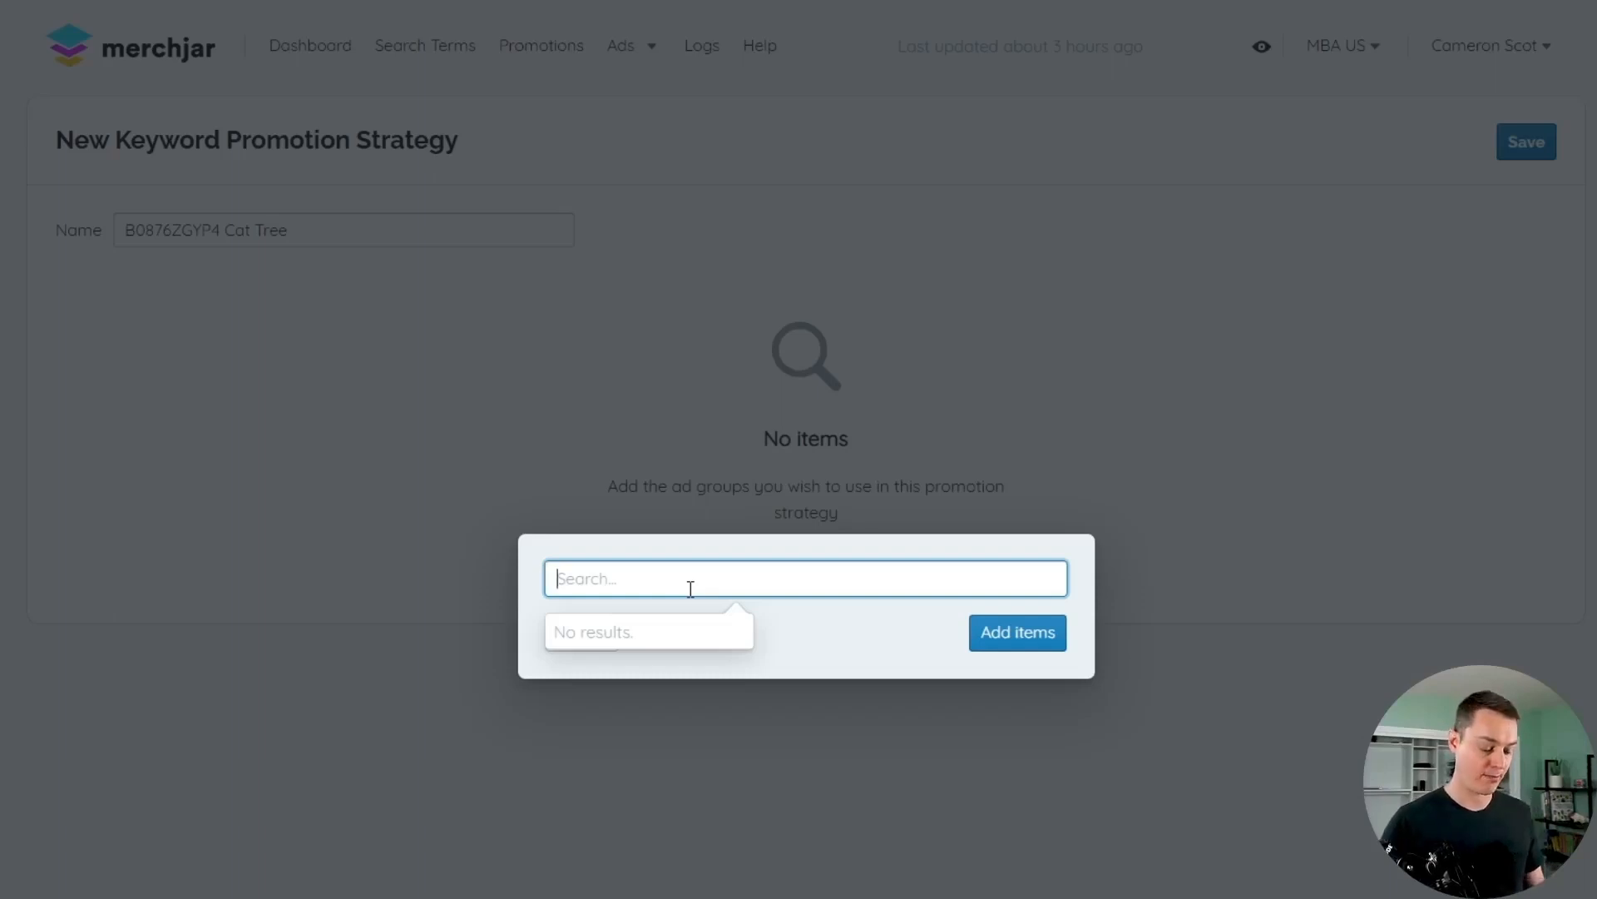
type("B0876ZGYP4")
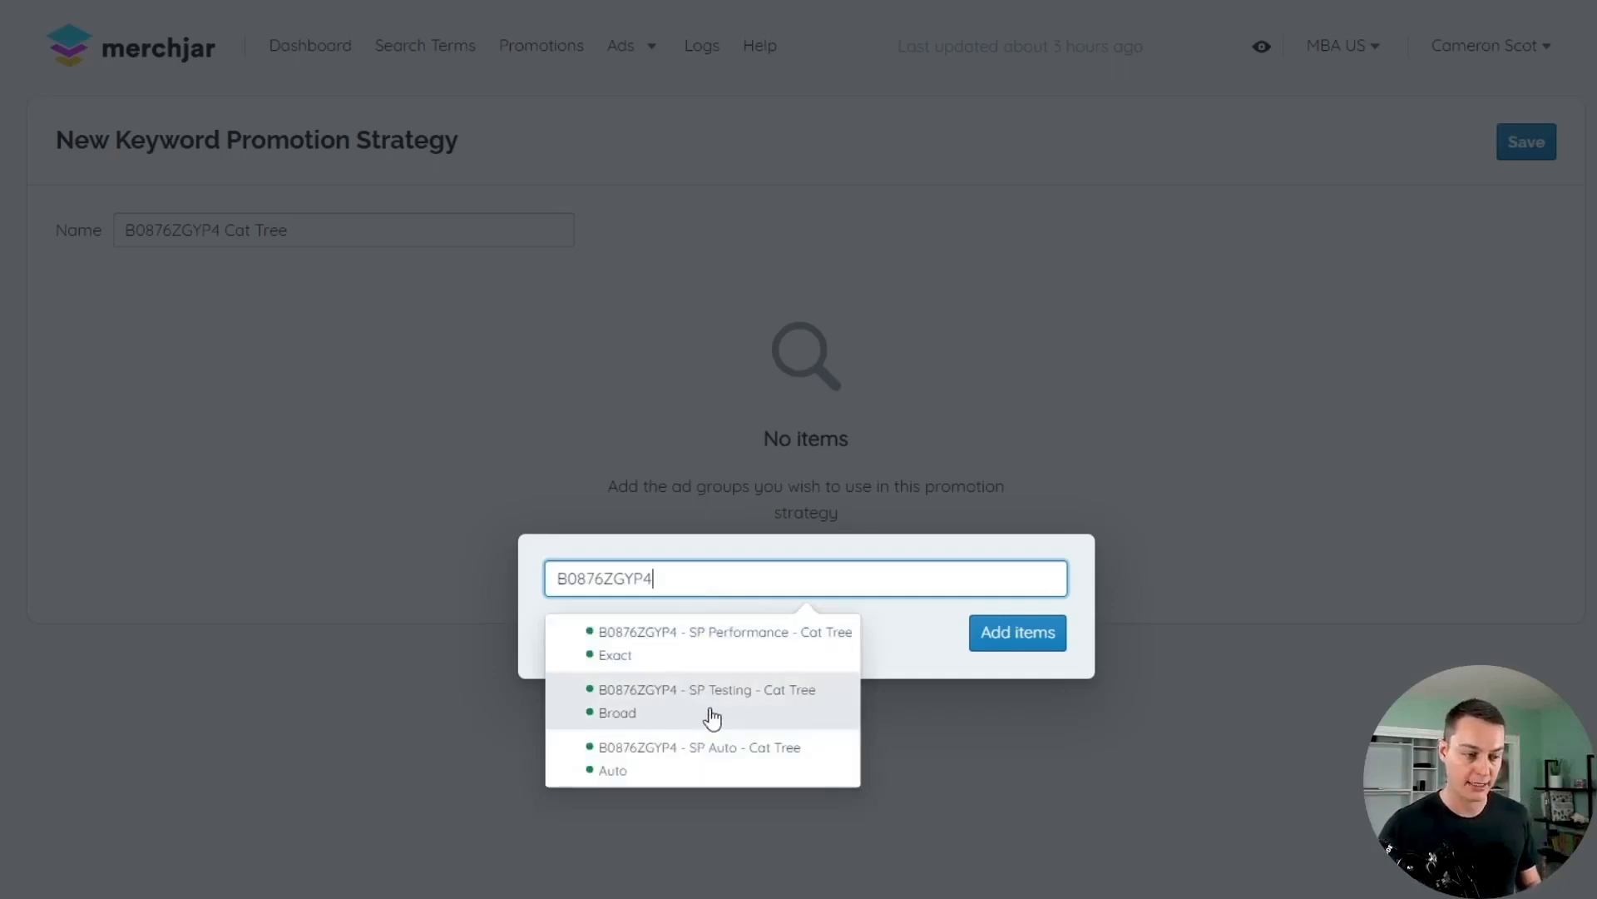
left_click(699, 663)
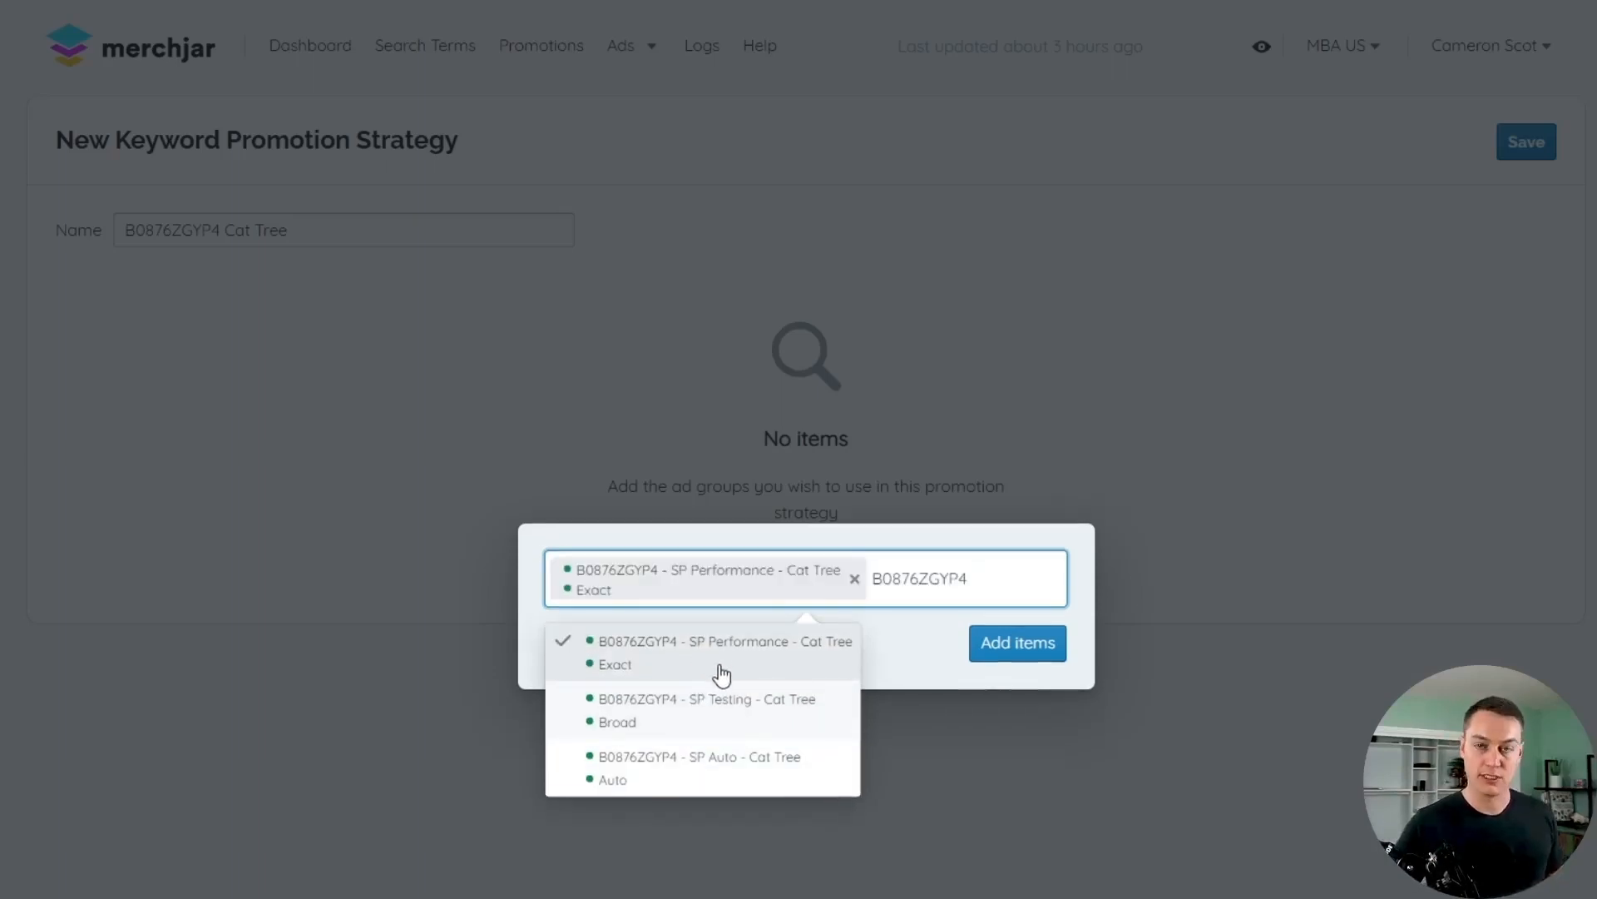
left_click(707, 718)
left_click(680, 785)
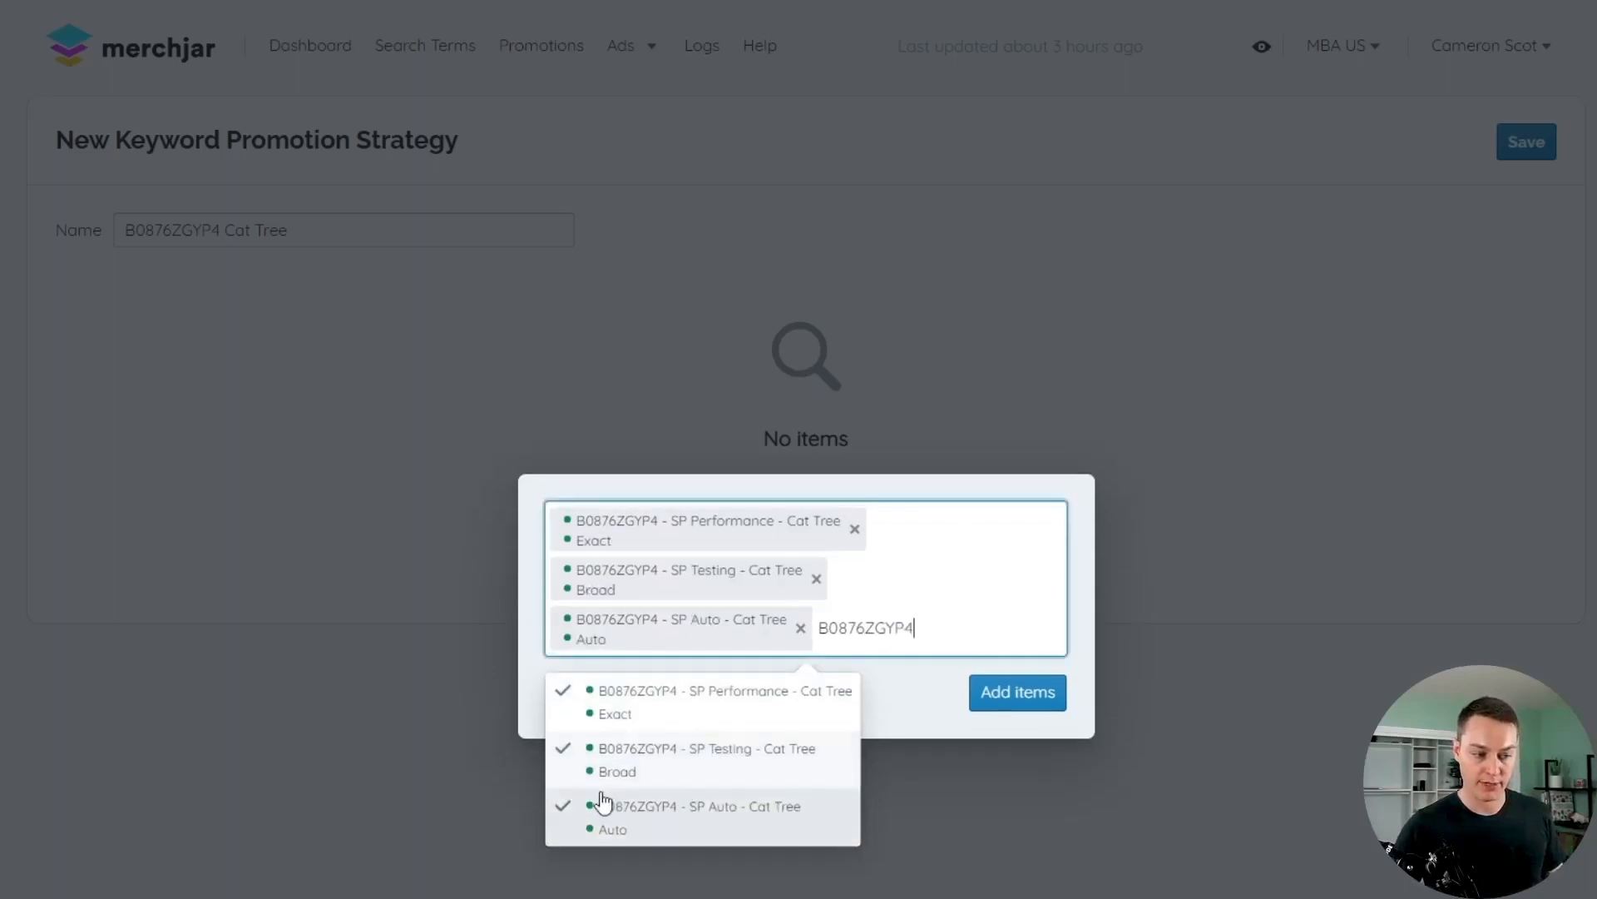
left_click(1019, 703)
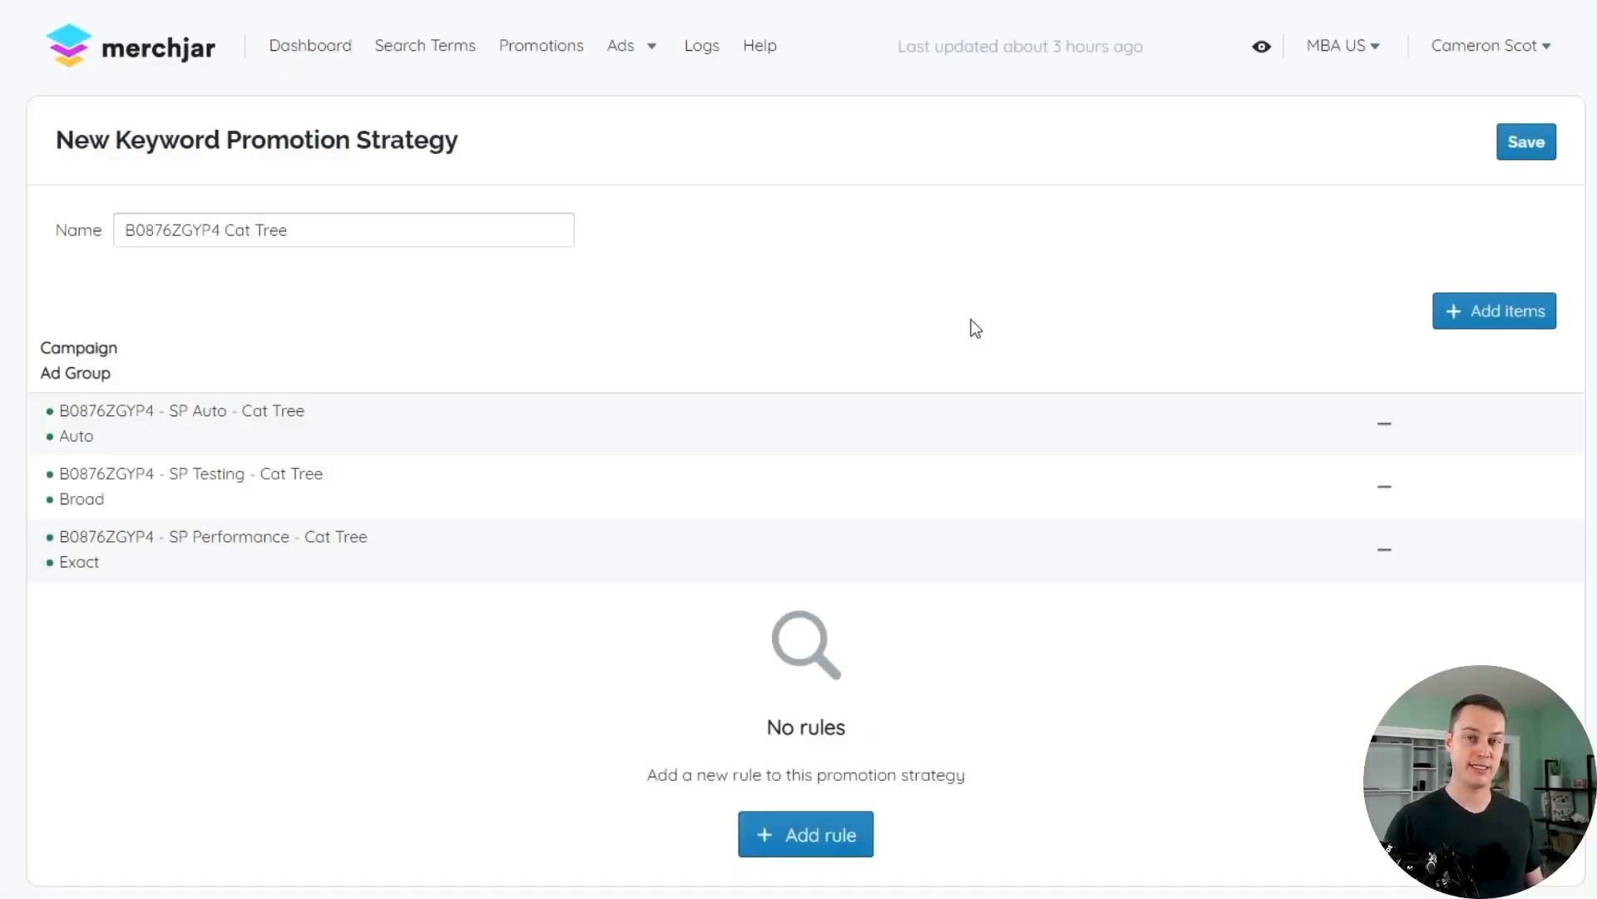
Start a new promotion rule for the strategy with the condition orders greater than or equal to 1.
left_click(803, 850)
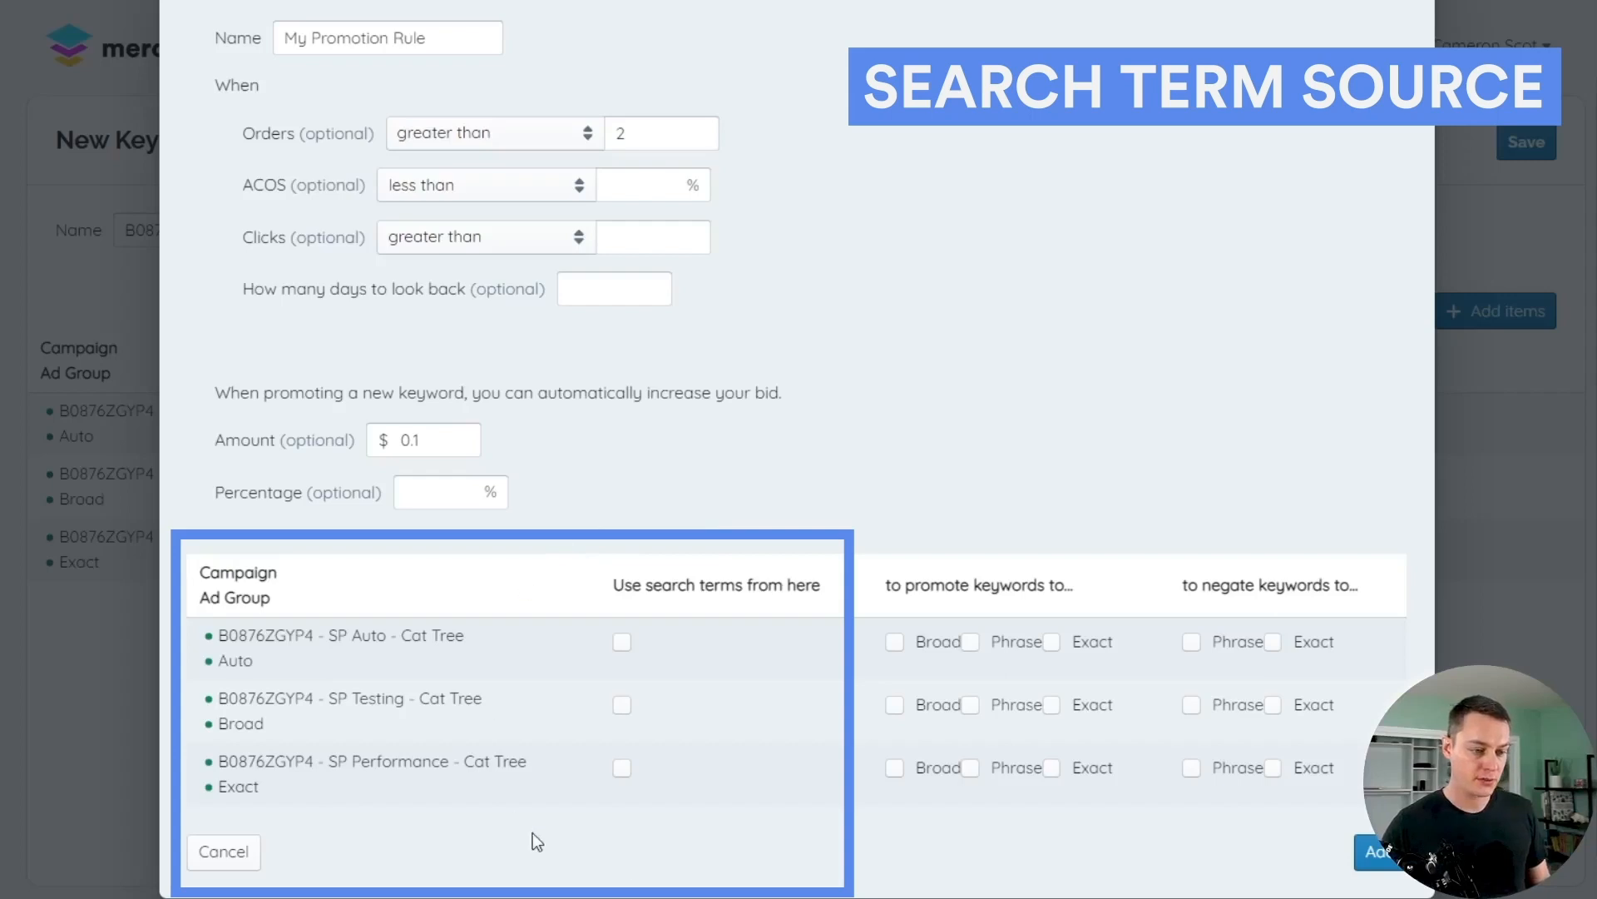
left_click(622, 641)
left_click(623, 707)
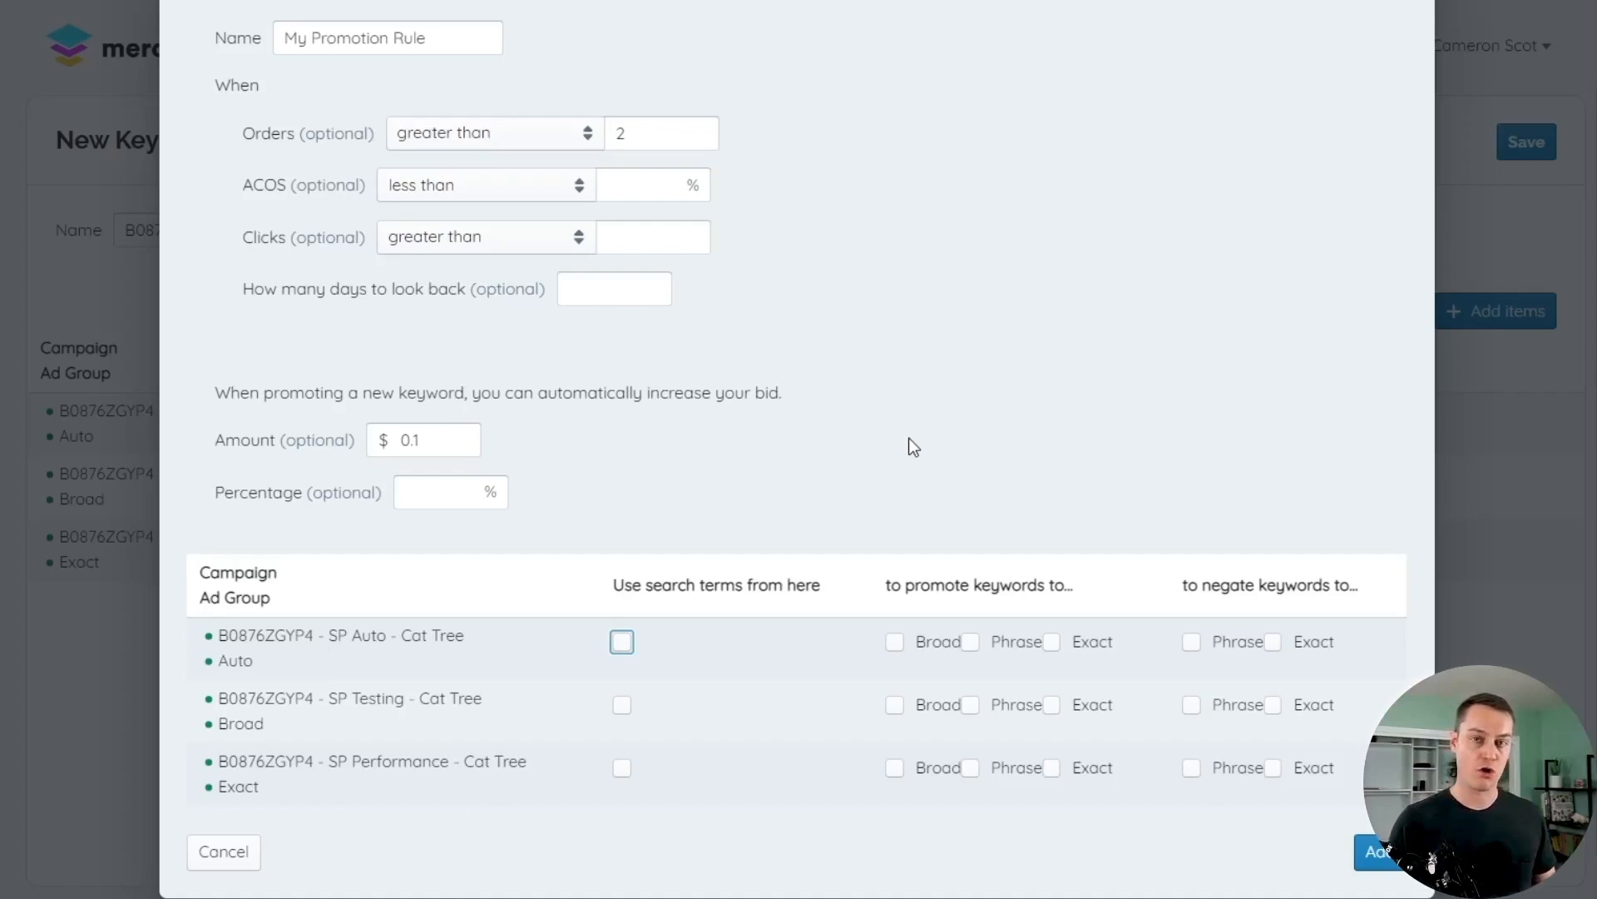
left_click(566, 135)
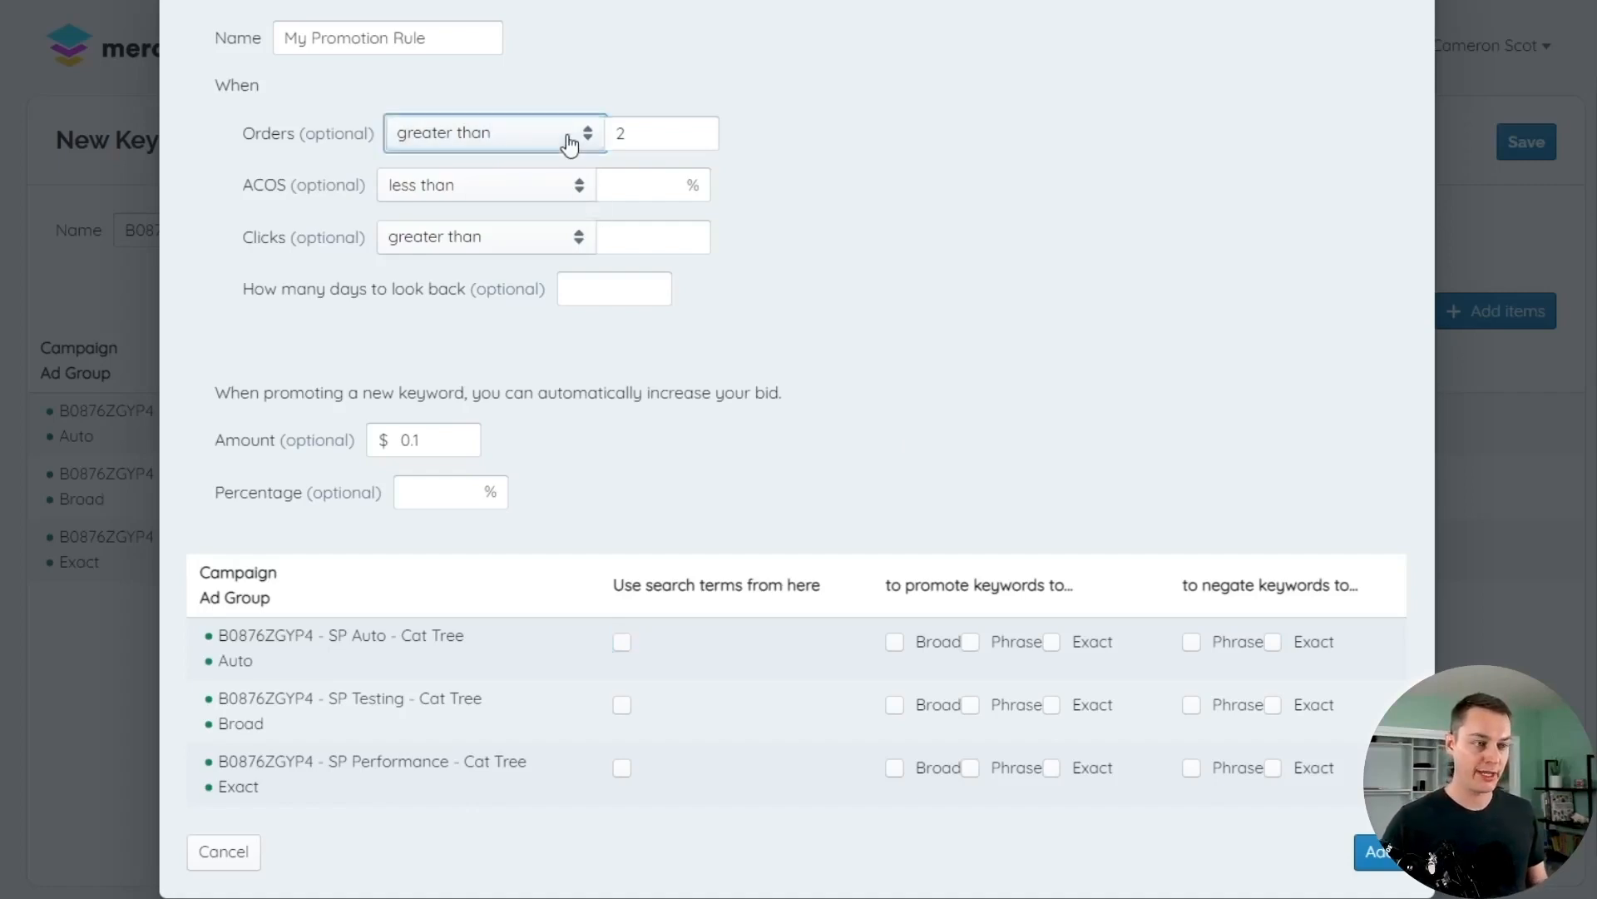
key("Down")
key("Tab")
type("1")
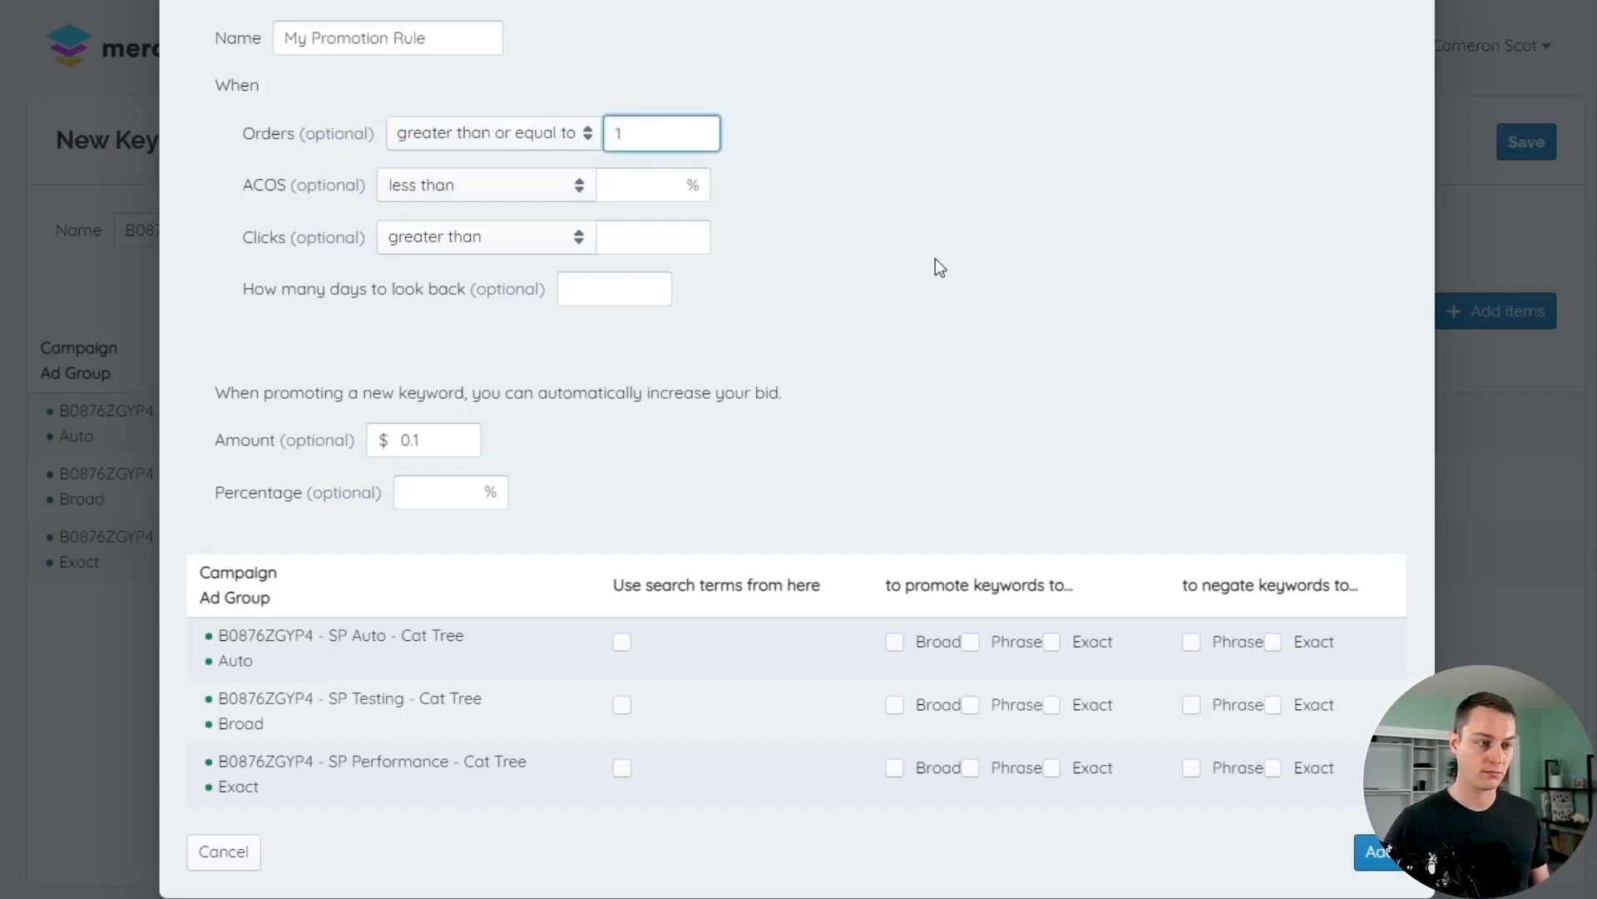
left_click(935, 267)
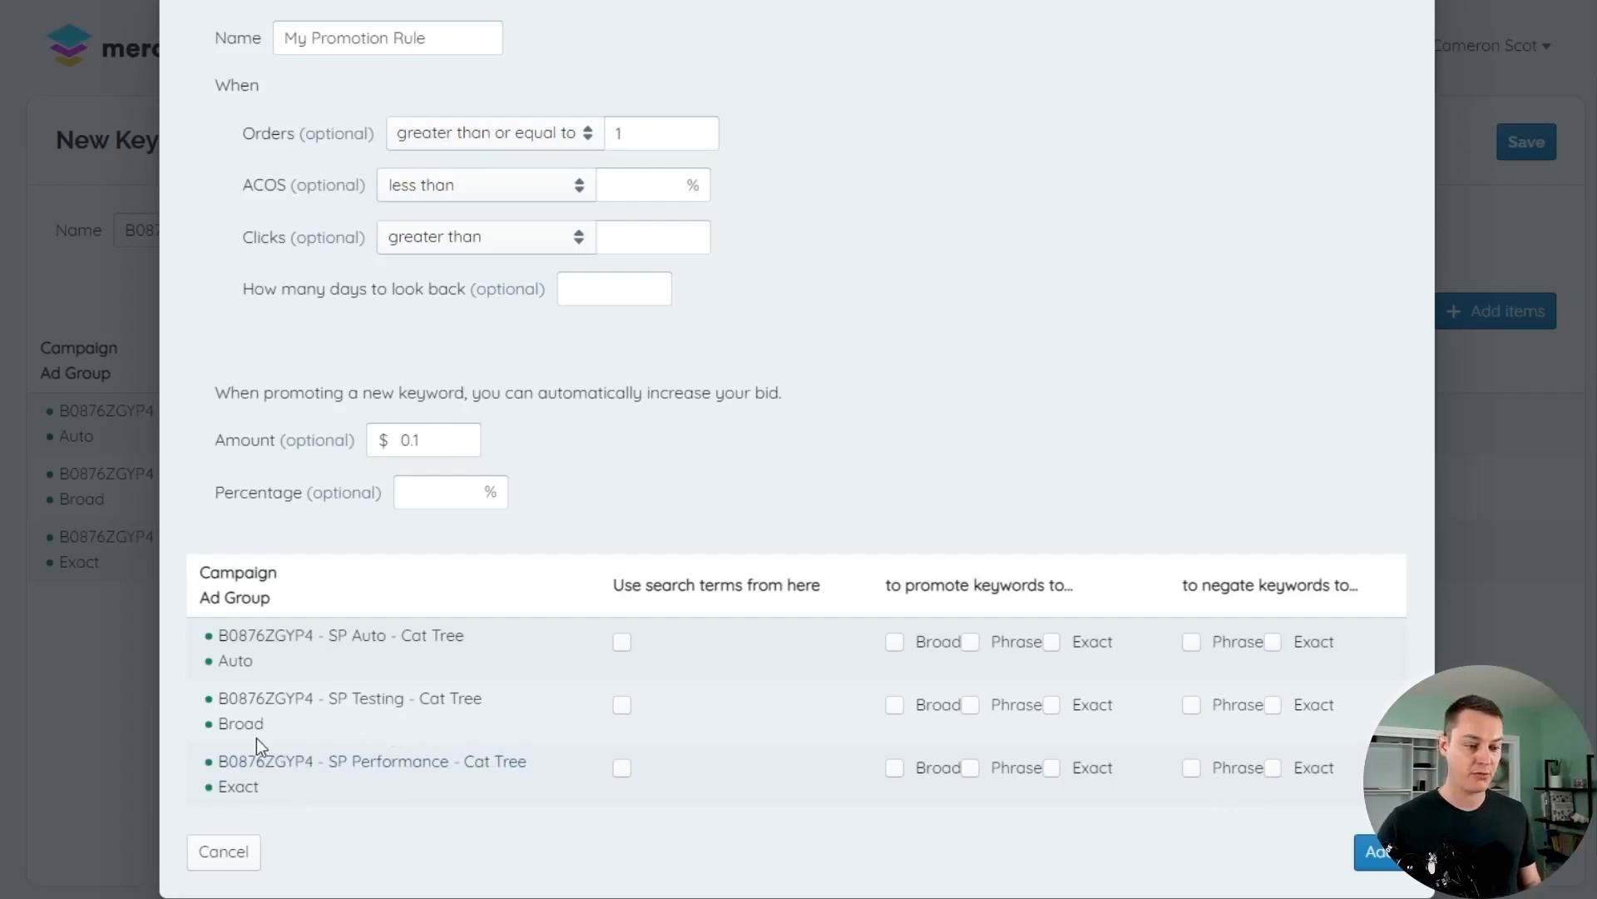
Promote keywords to Testing as Broad and Performance as Exact, and negate them as Phrase and Exact in Auto and as Exact in Testing.
left_click(895, 705)
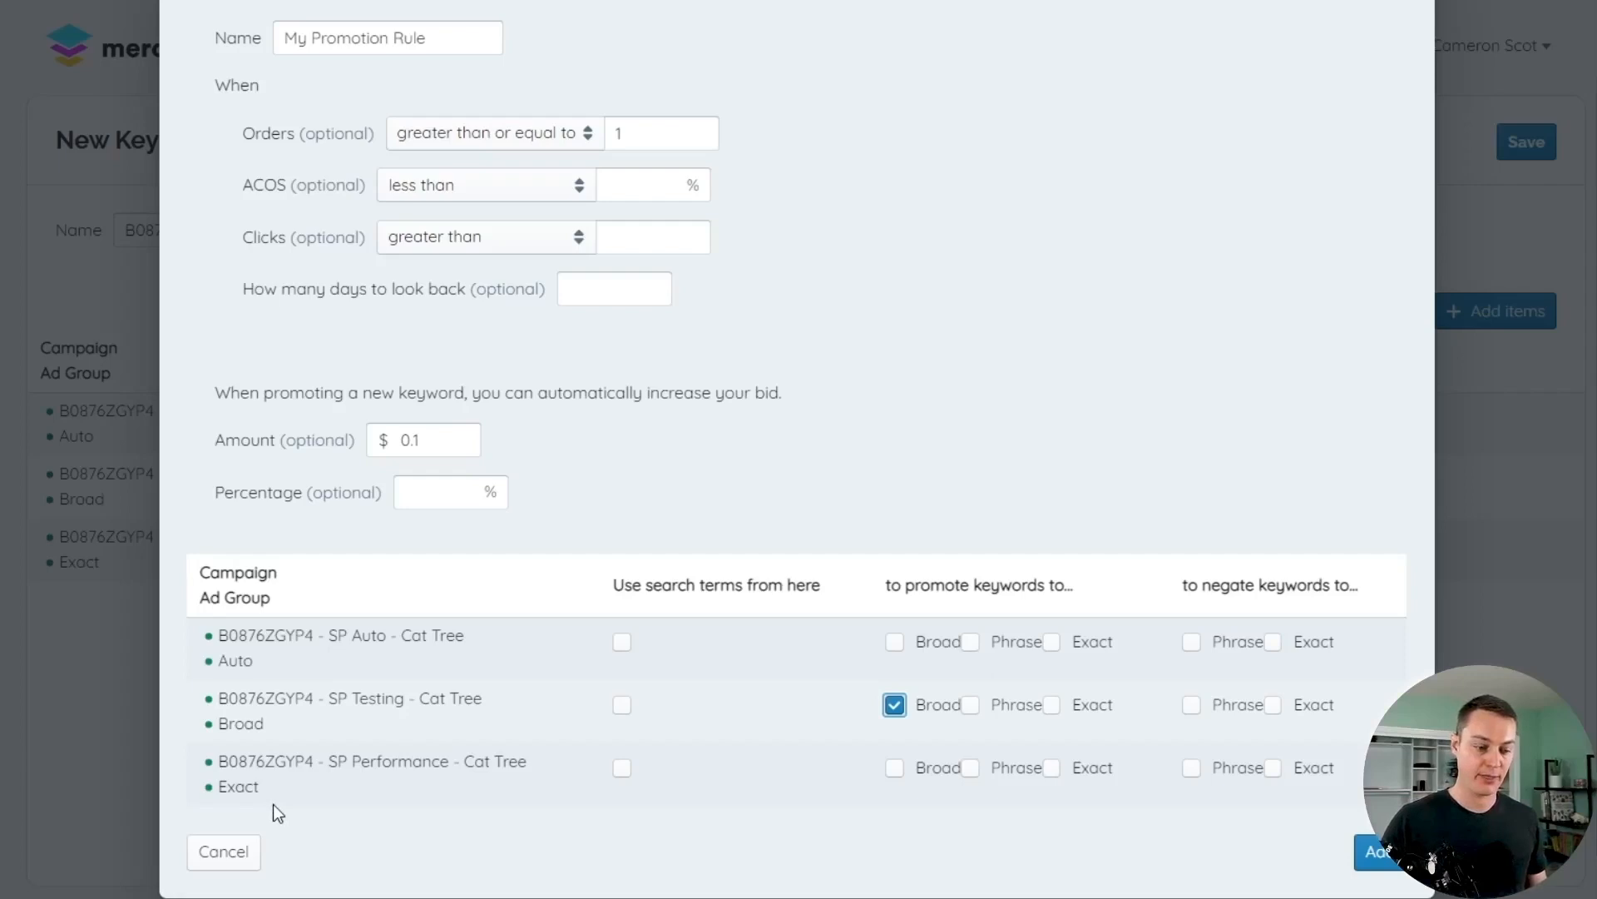
left_click(1051, 768)
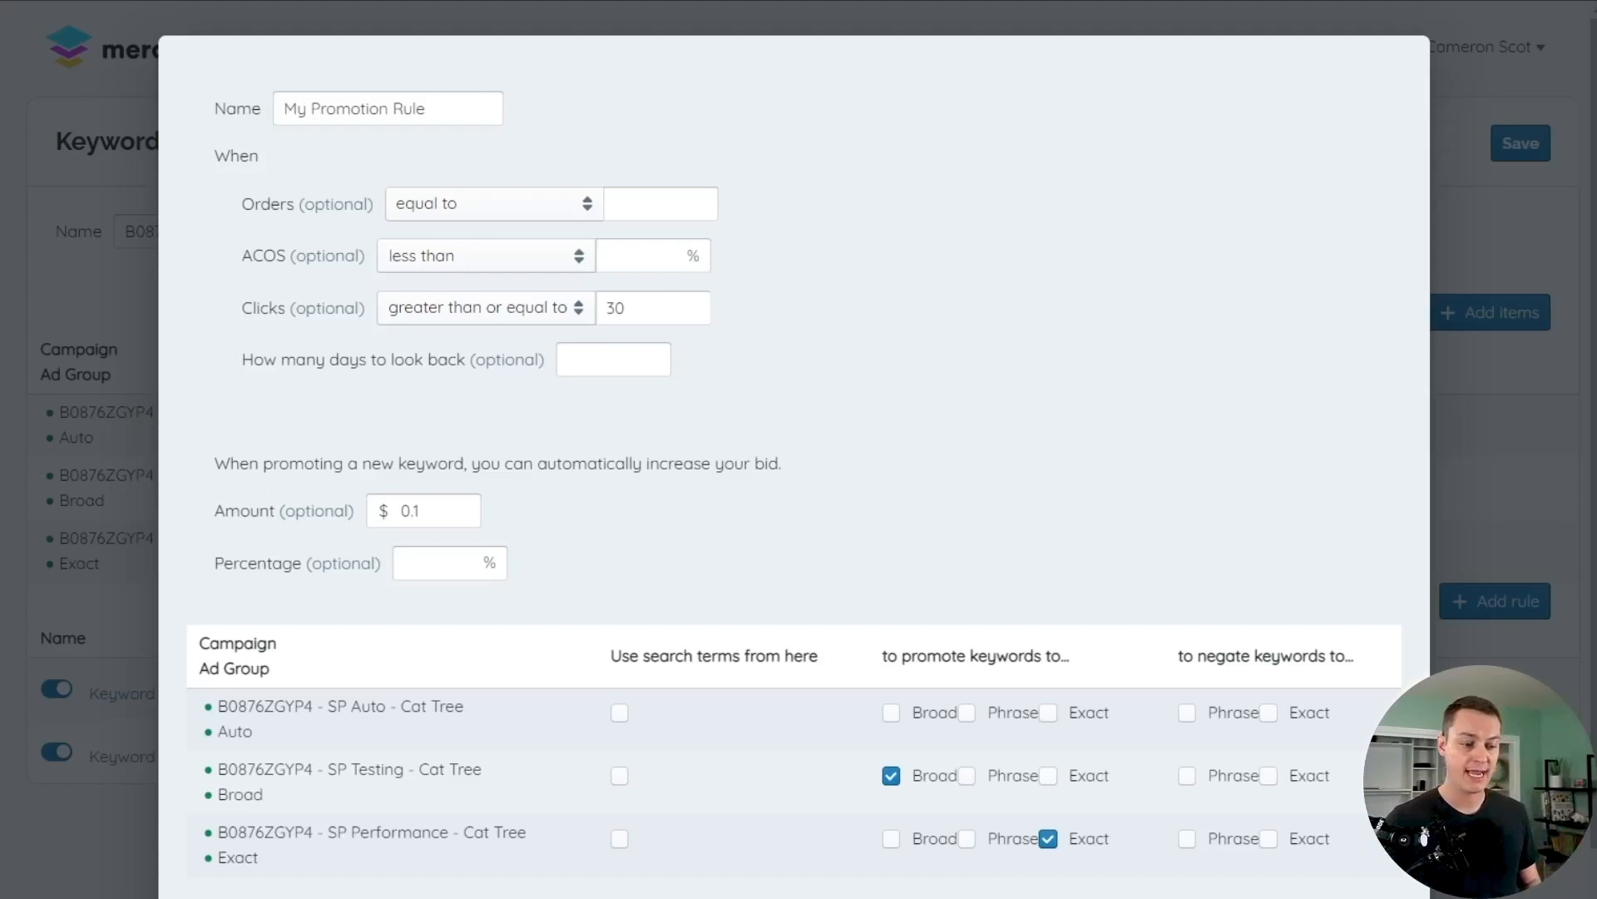
left_click(1186, 713)
left_click(1269, 715)
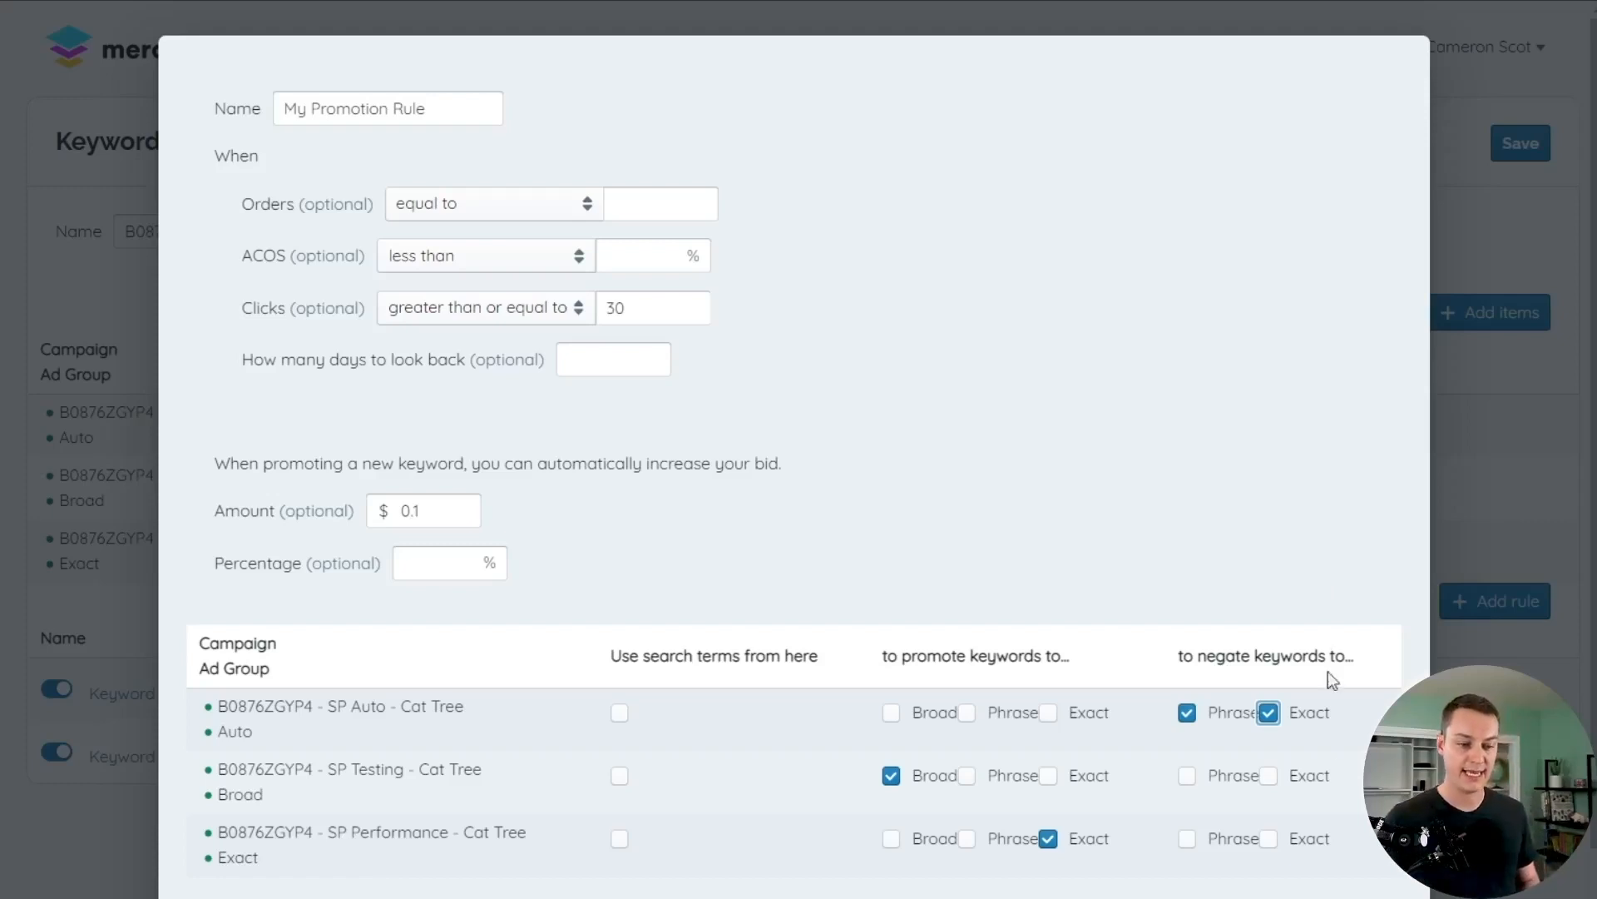
left_click(1268, 775)
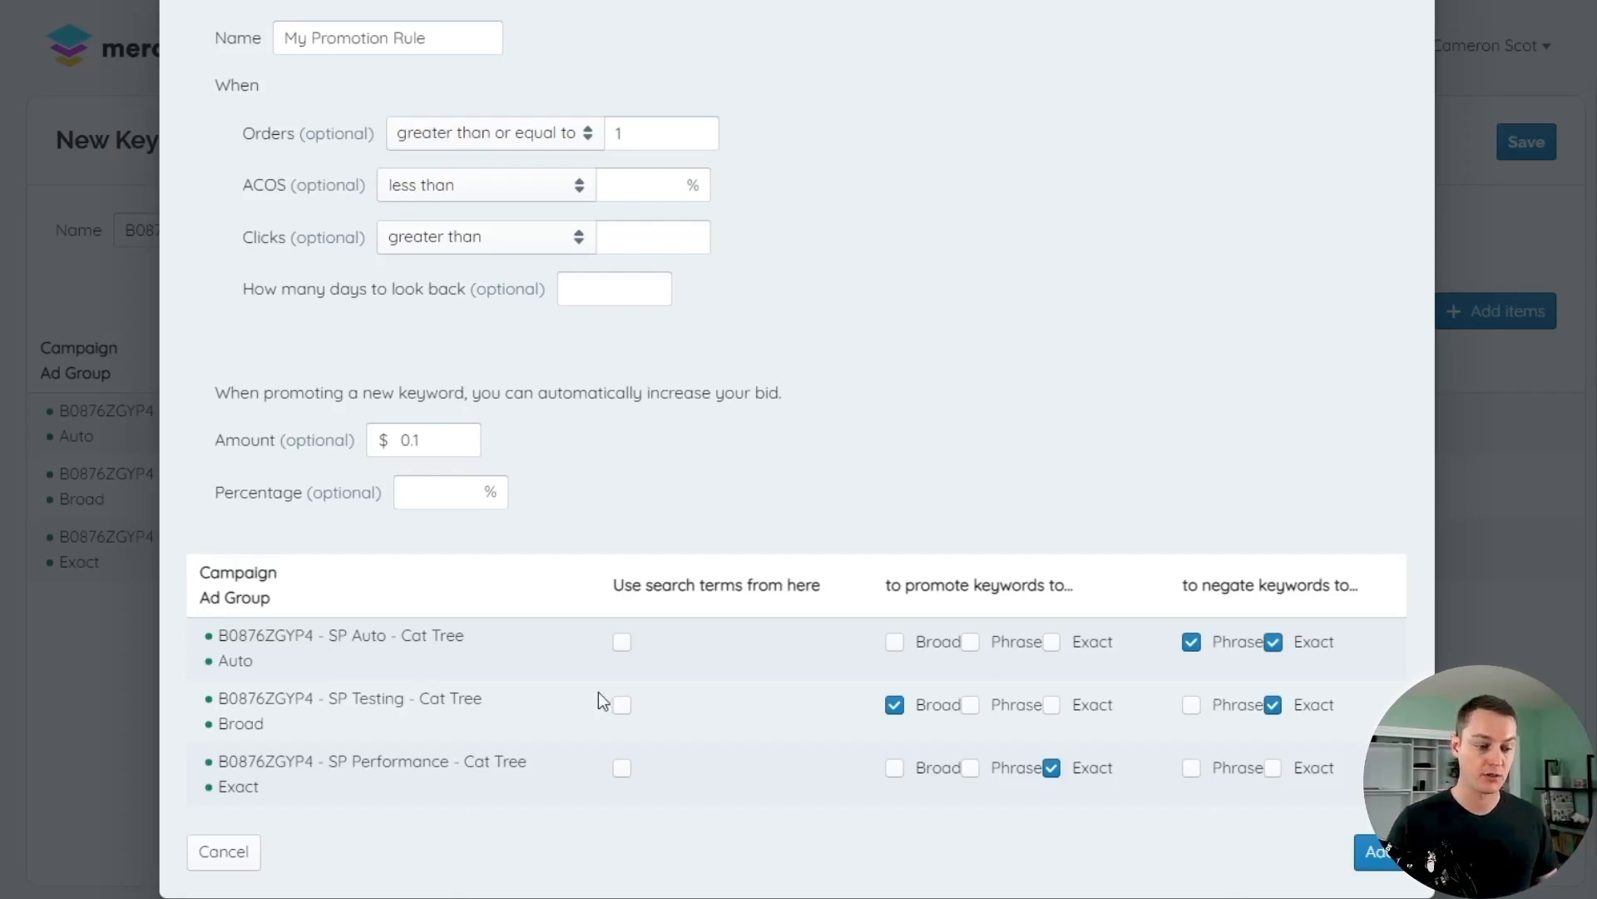
Use search terms from the Auto and Testing ad groups as the rule's sources and add the rule.
left_click(623, 646)
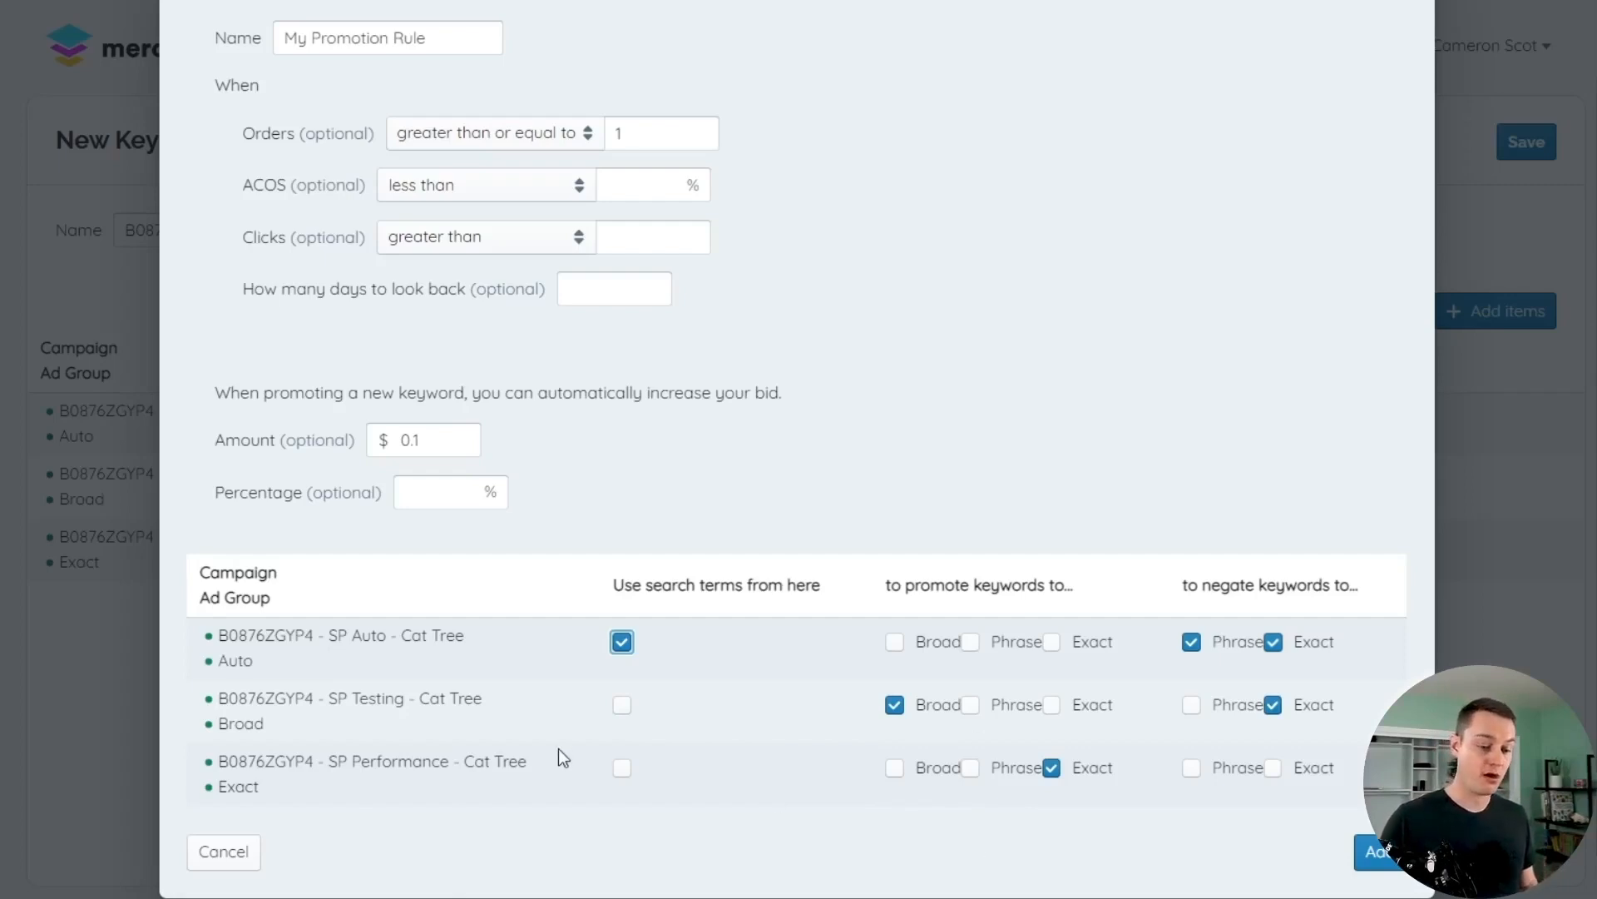
left_click(622, 705)
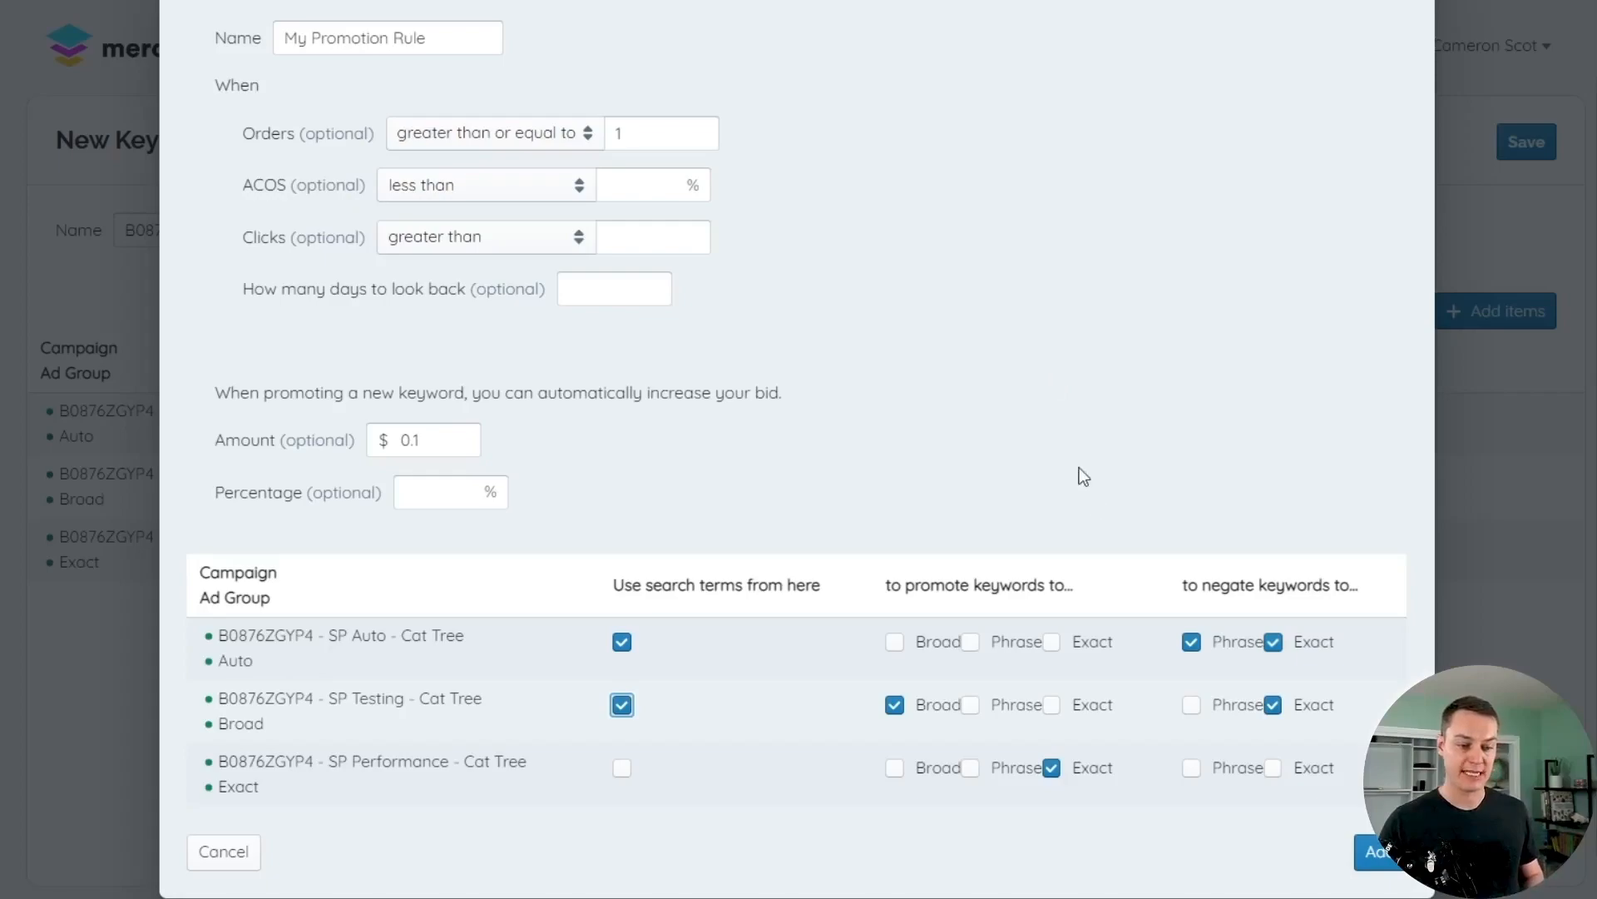
left_click(1387, 857)
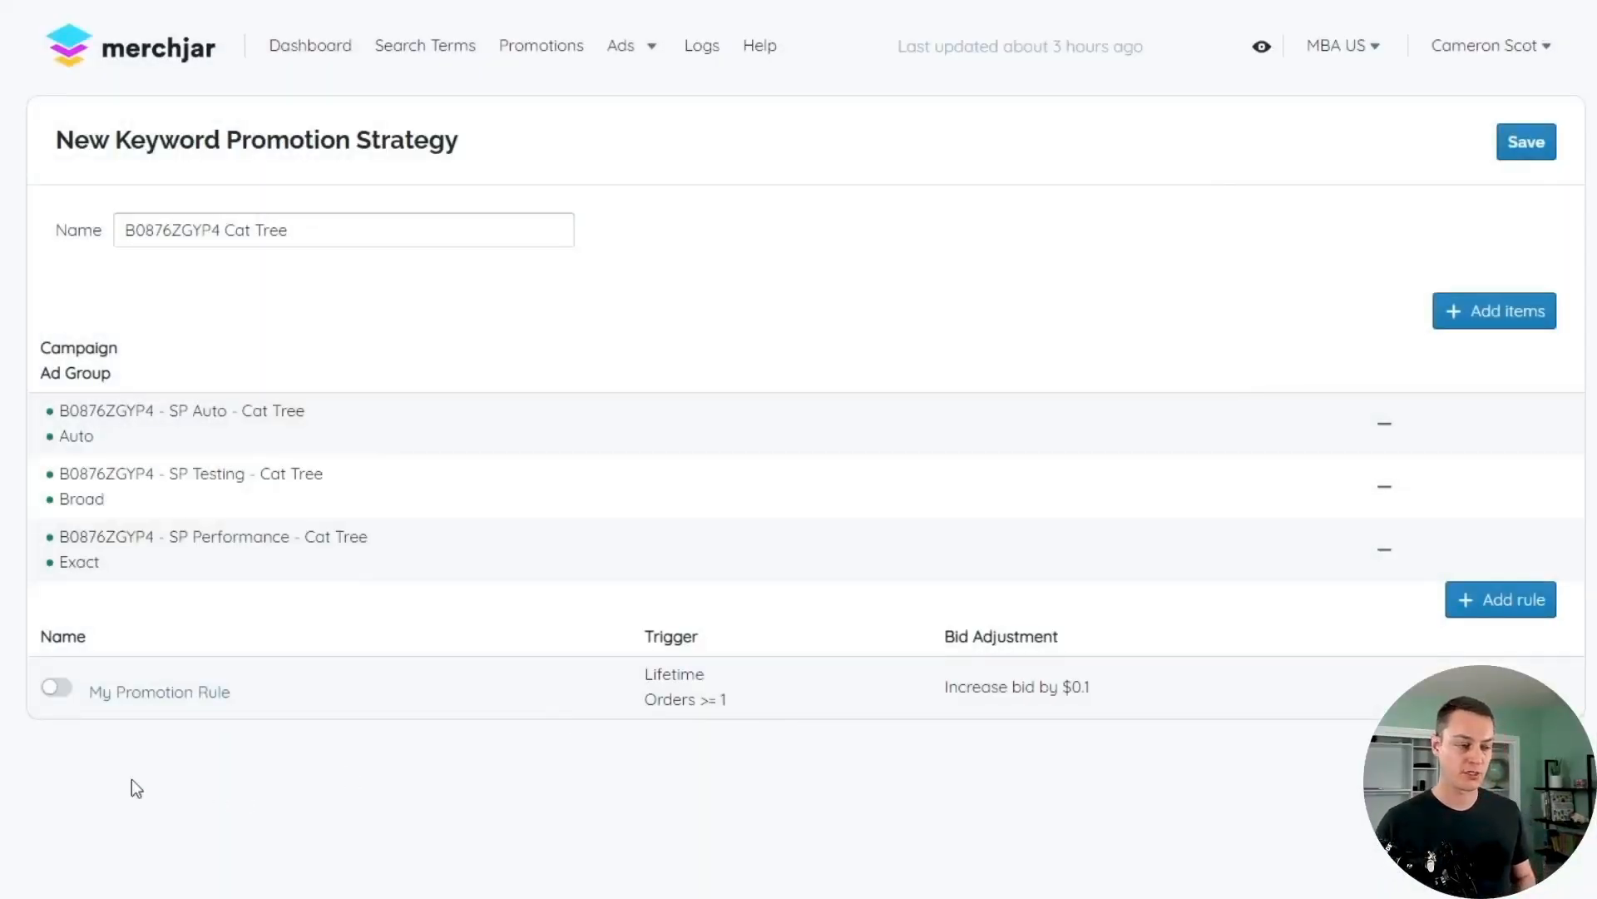
Enable the new promotion rule, then save and activate the B0876ZGYP4 Cat Tree promotion strategy.
left_click(55, 687)
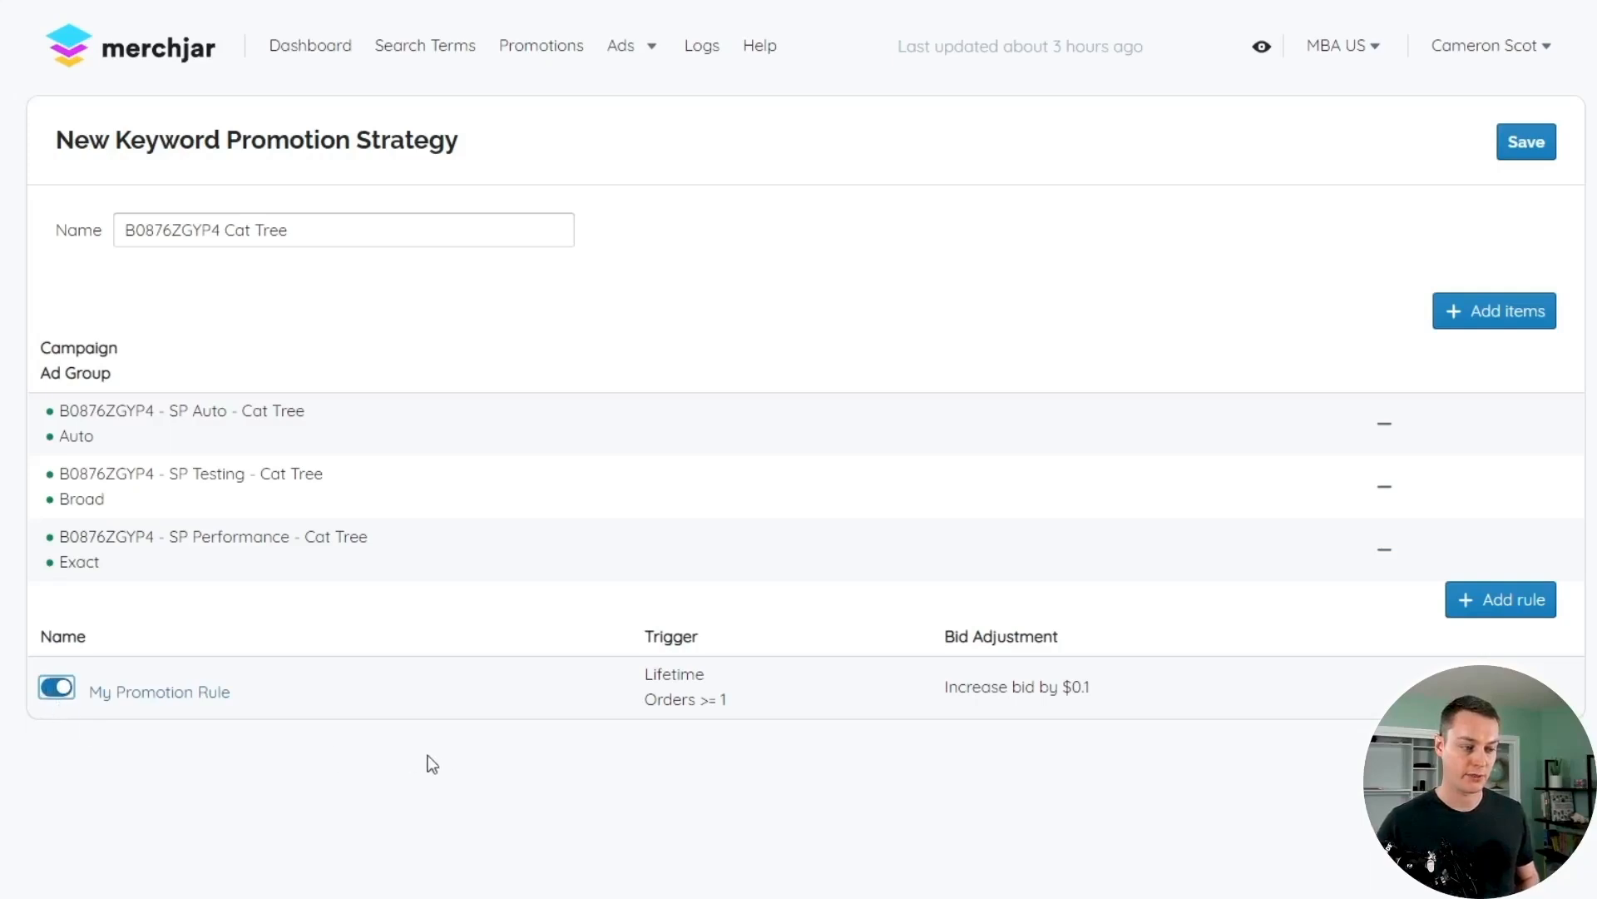
left_click(1535, 152)
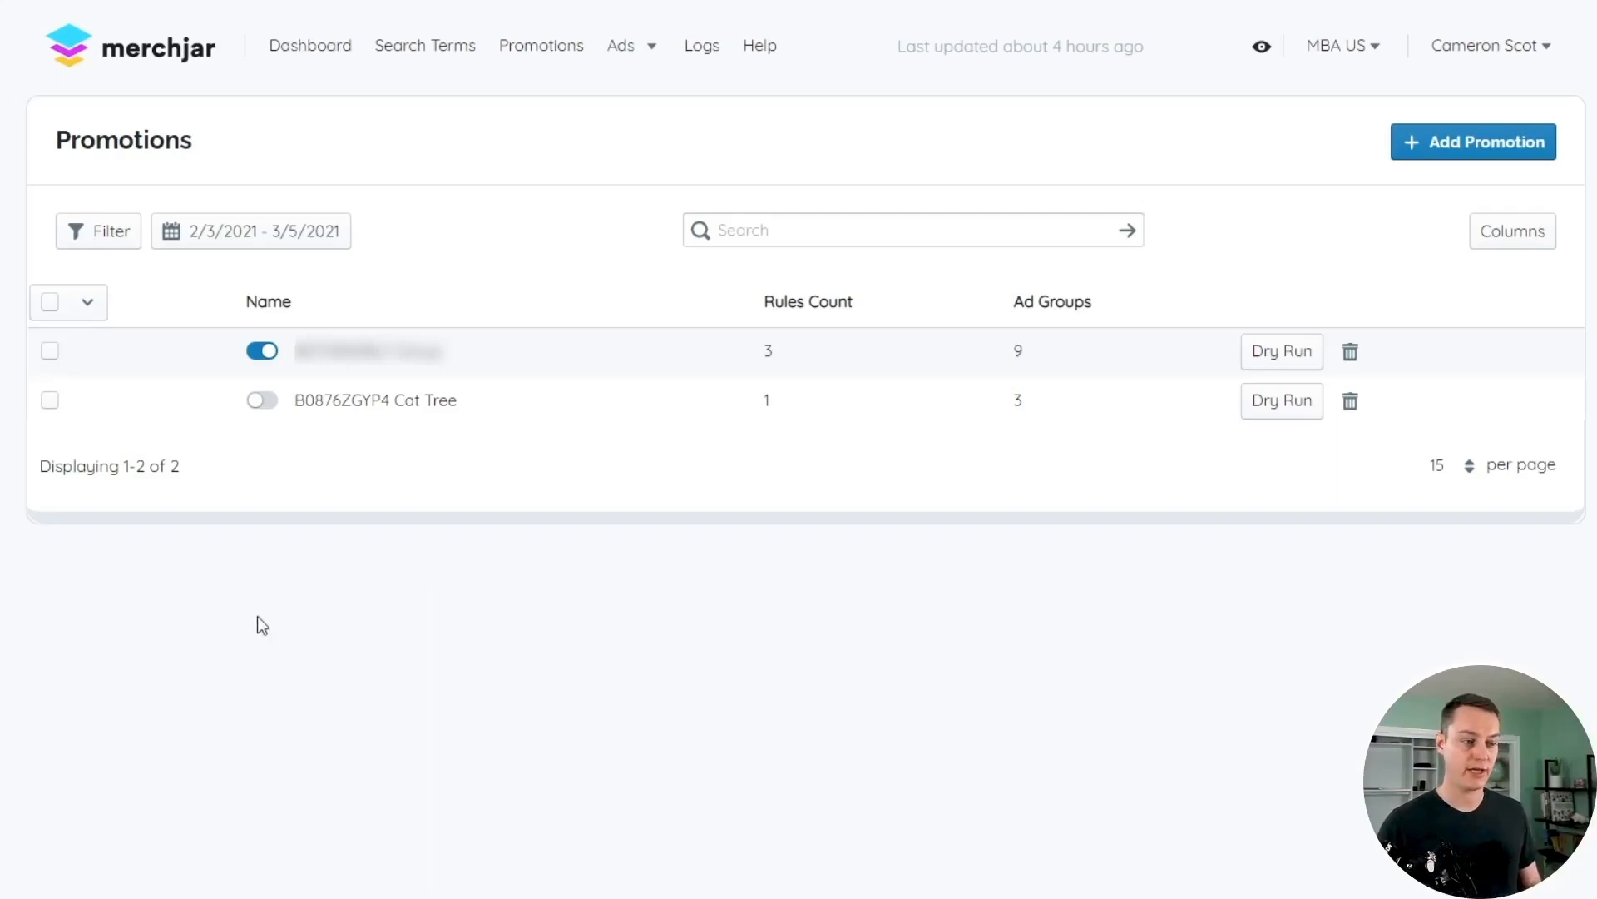
left_click(258, 402)
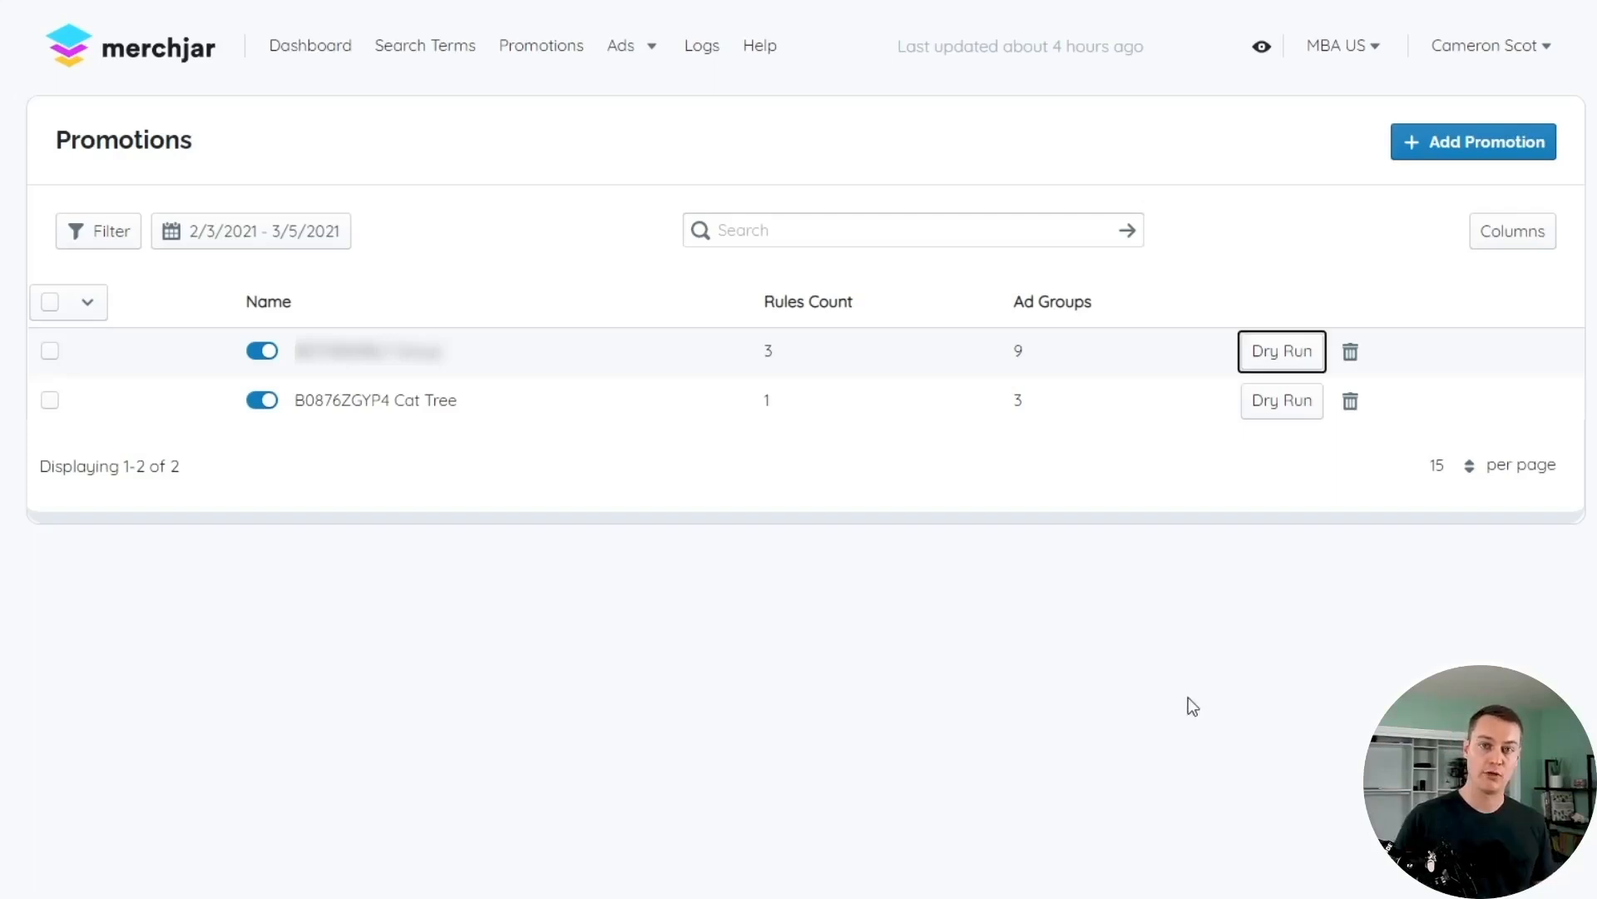
left_click(1280, 362)
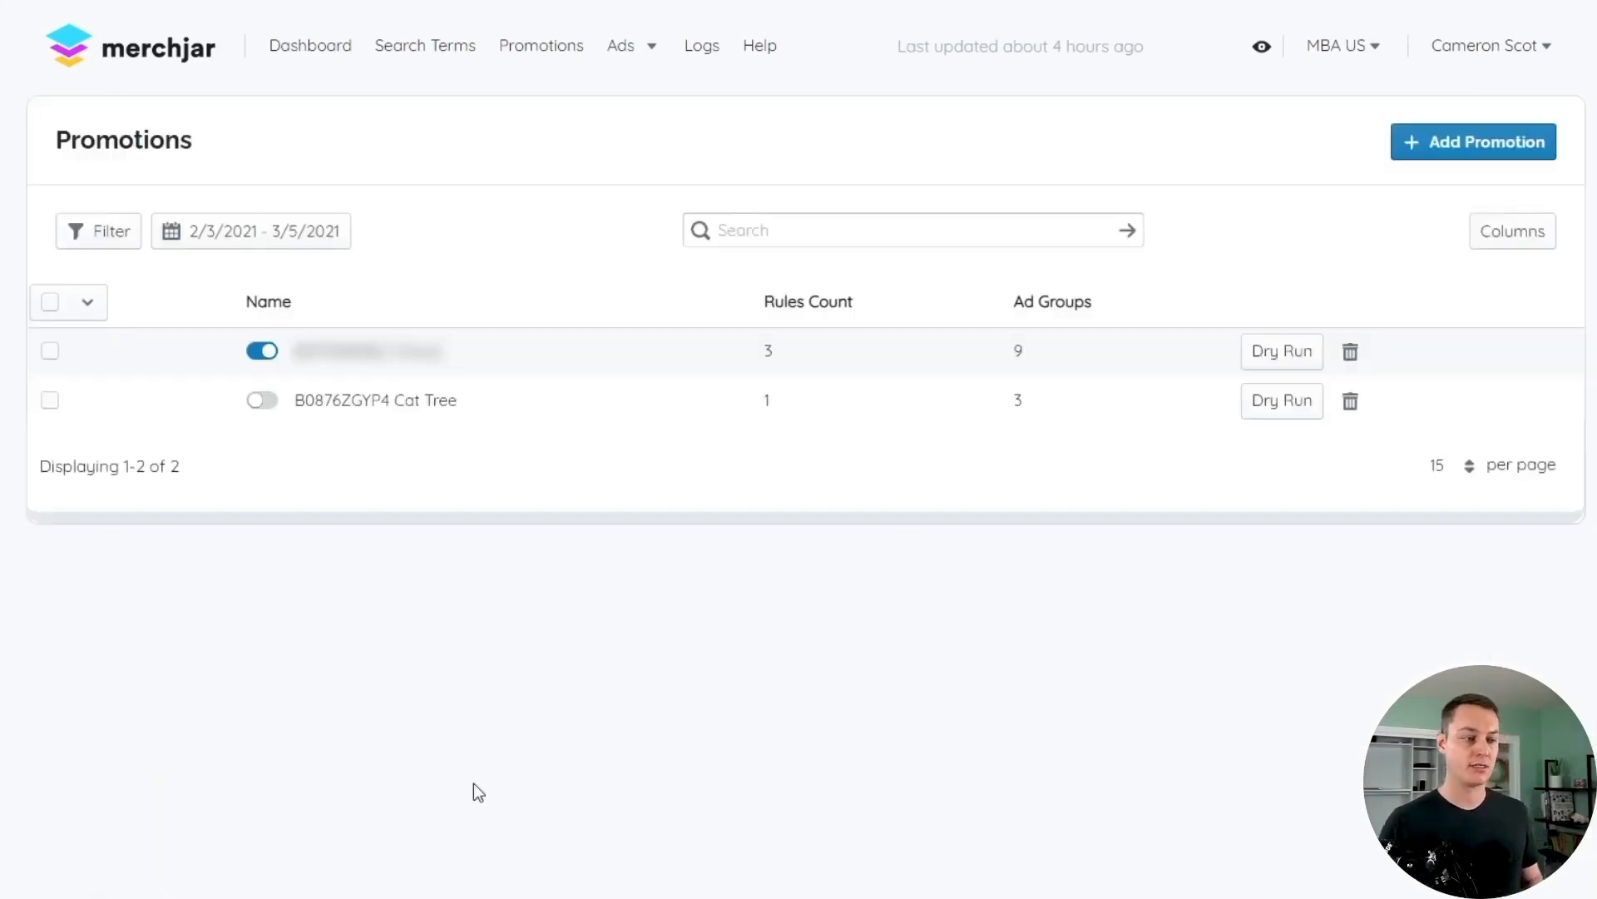
left_click(262, 400)
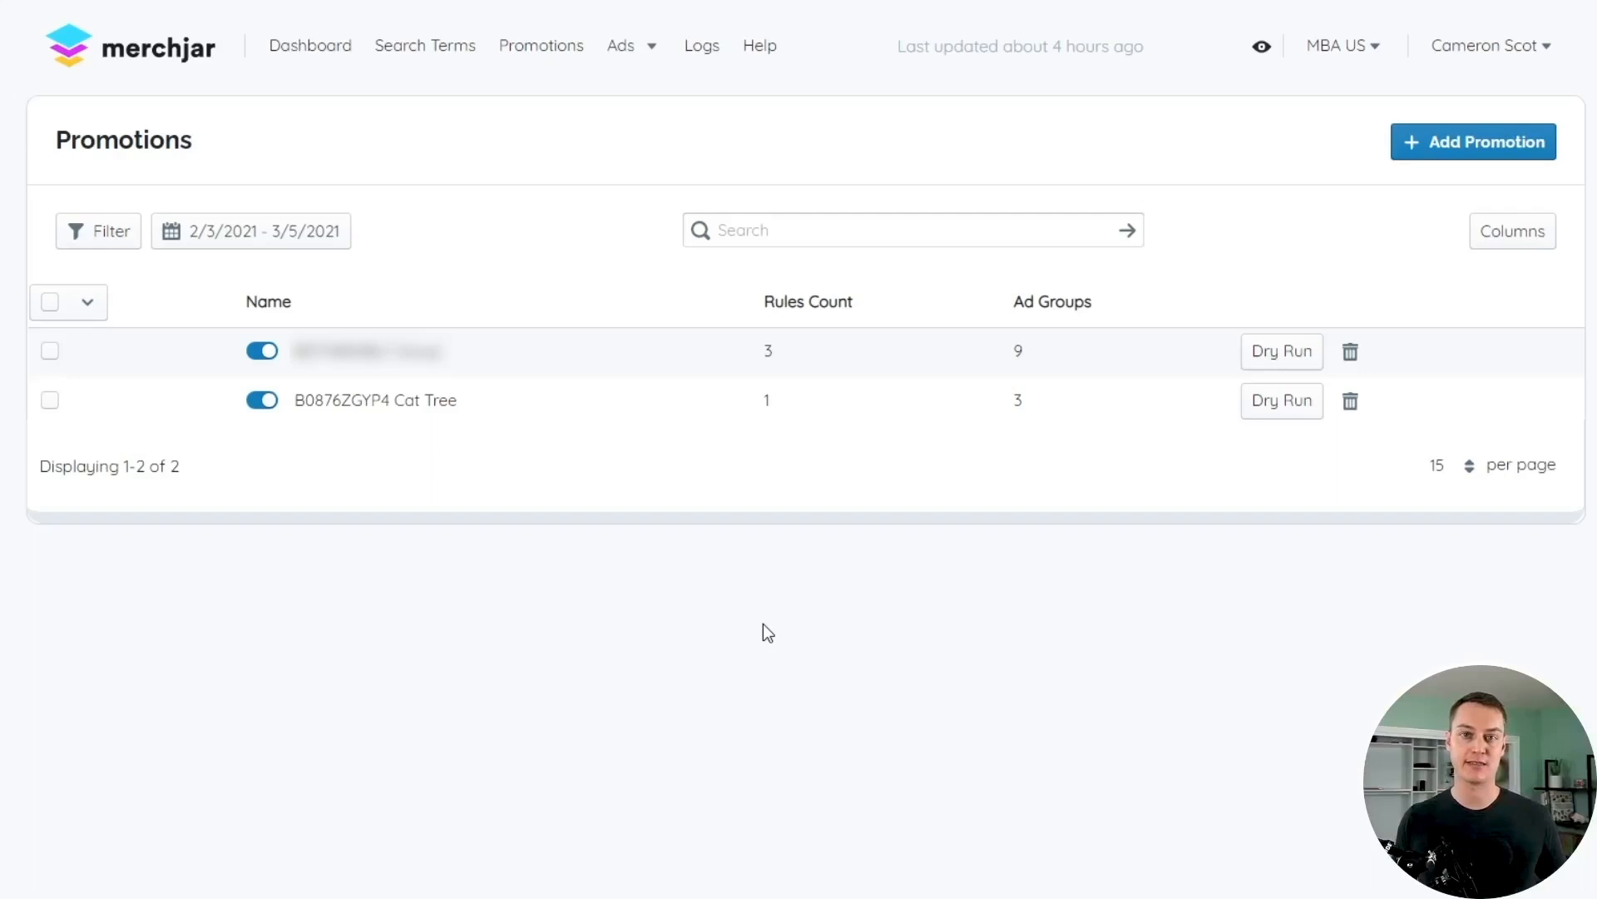
Start a second rule in the B0876ZGYP4 Cat Tree strategy with orders equal to 0 and clicks greater than or equal to 30.
left_click(422, 412)
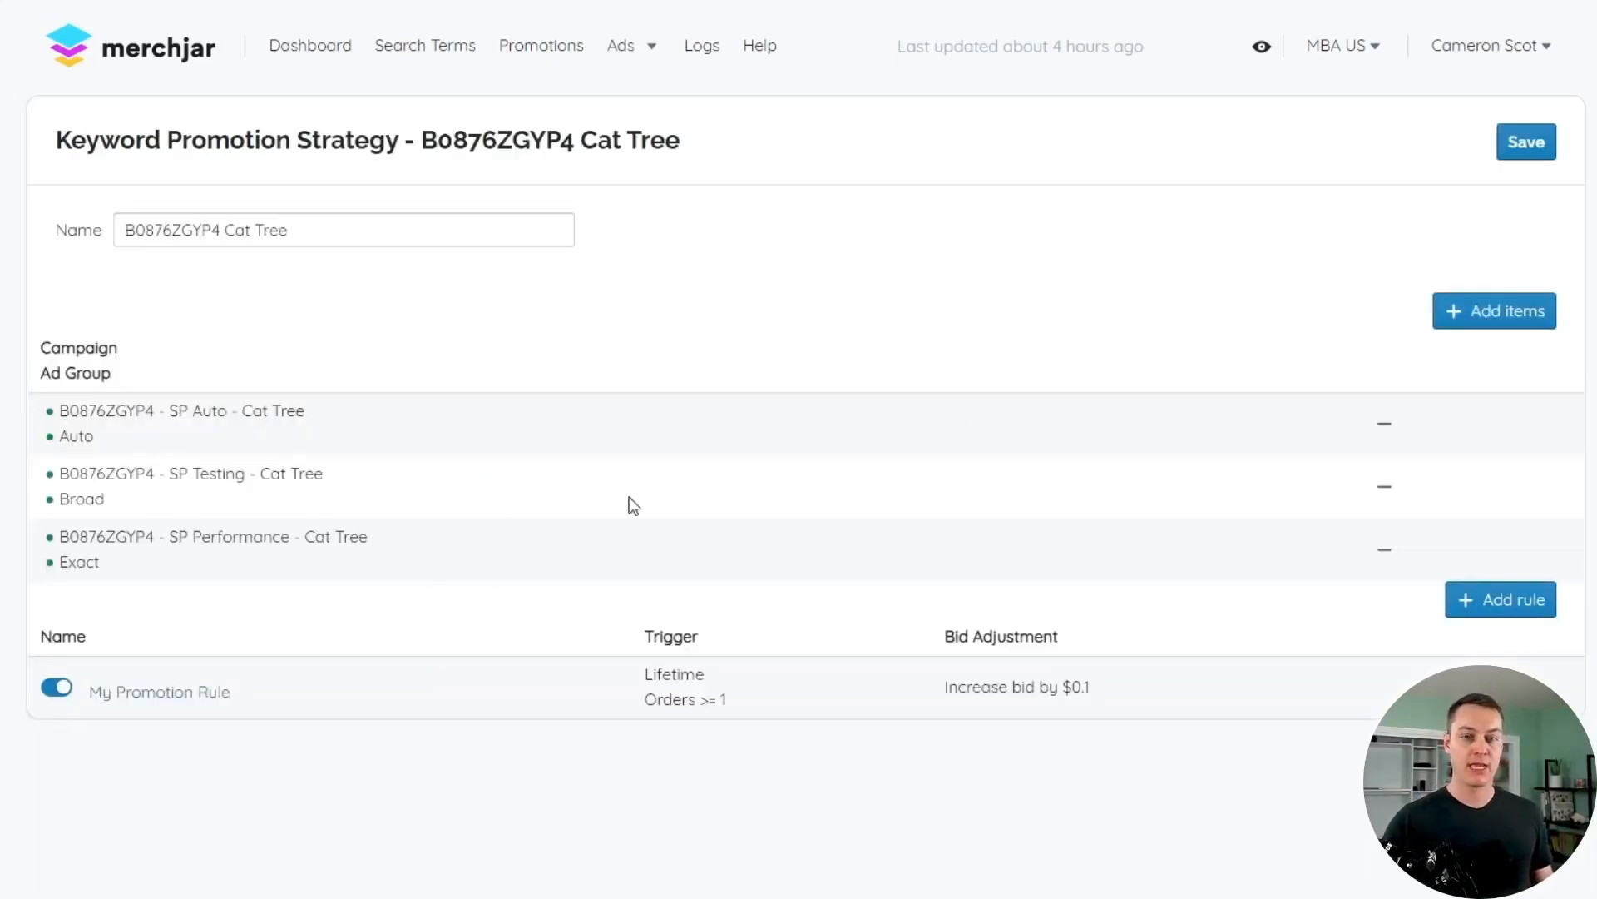
left_click(1504, 614)
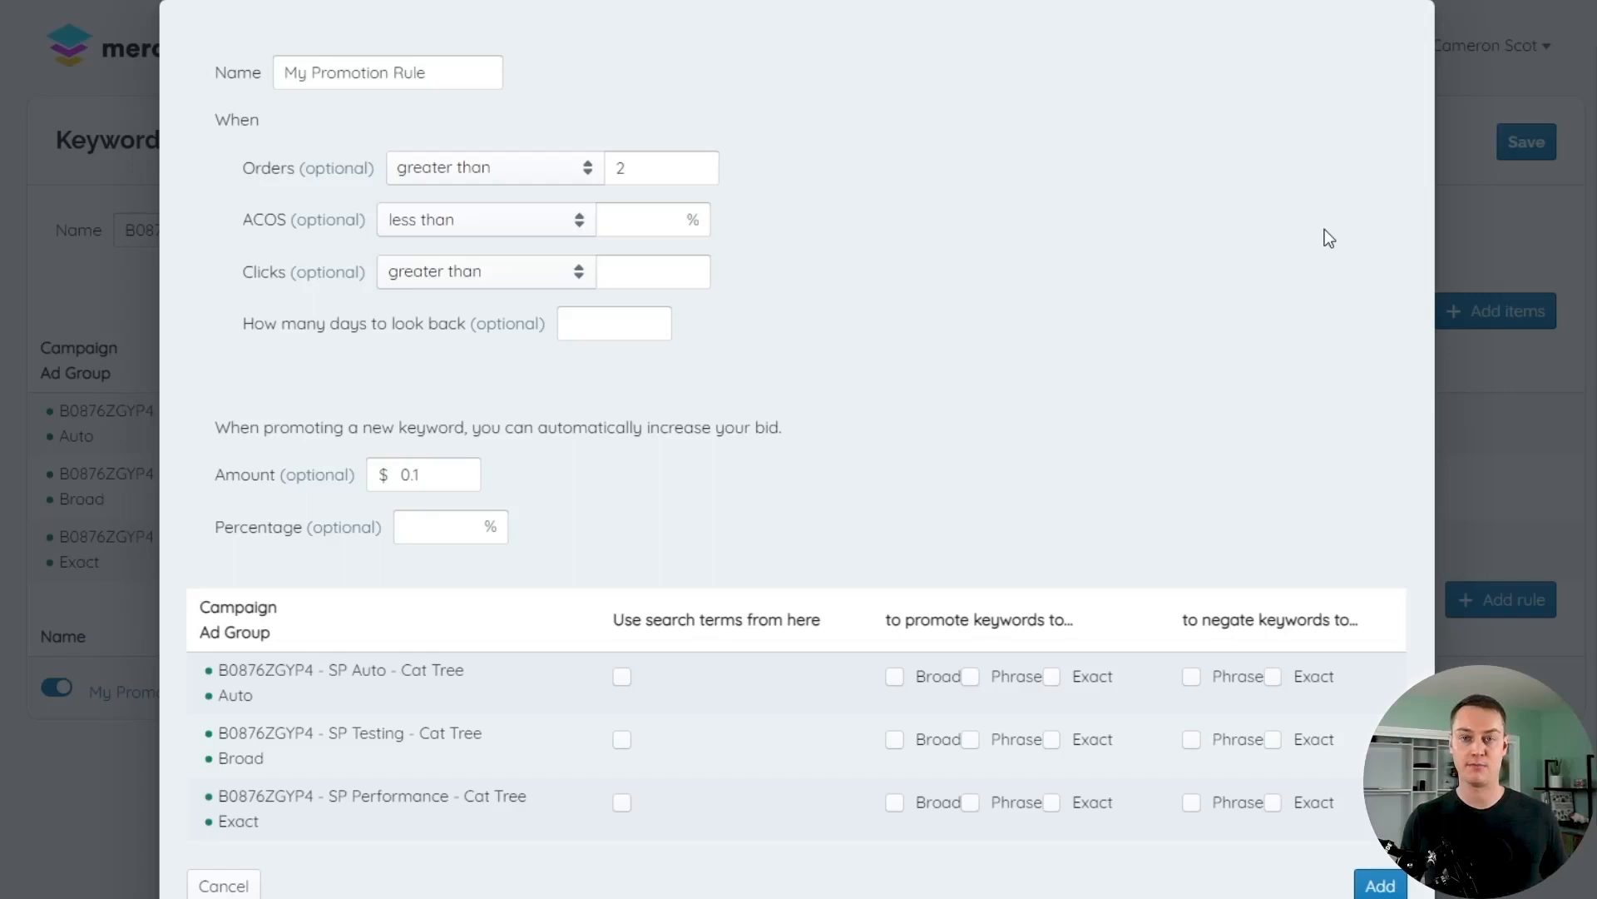
left_click(522, 175)
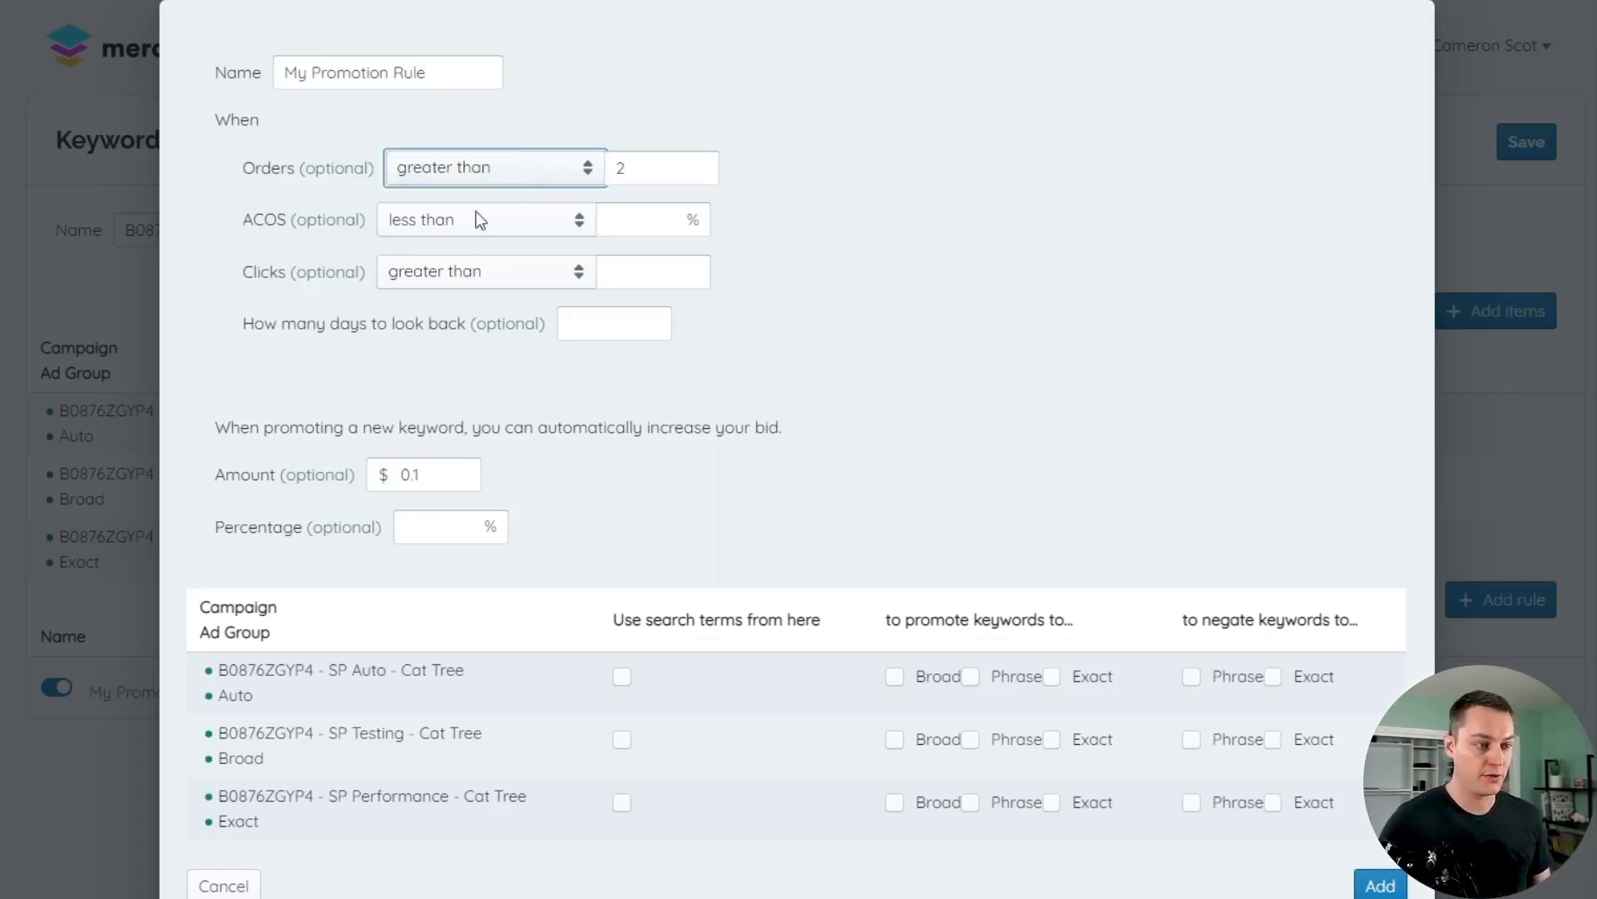
left_click(457, 246)
double_click(654, 171)
type("0")
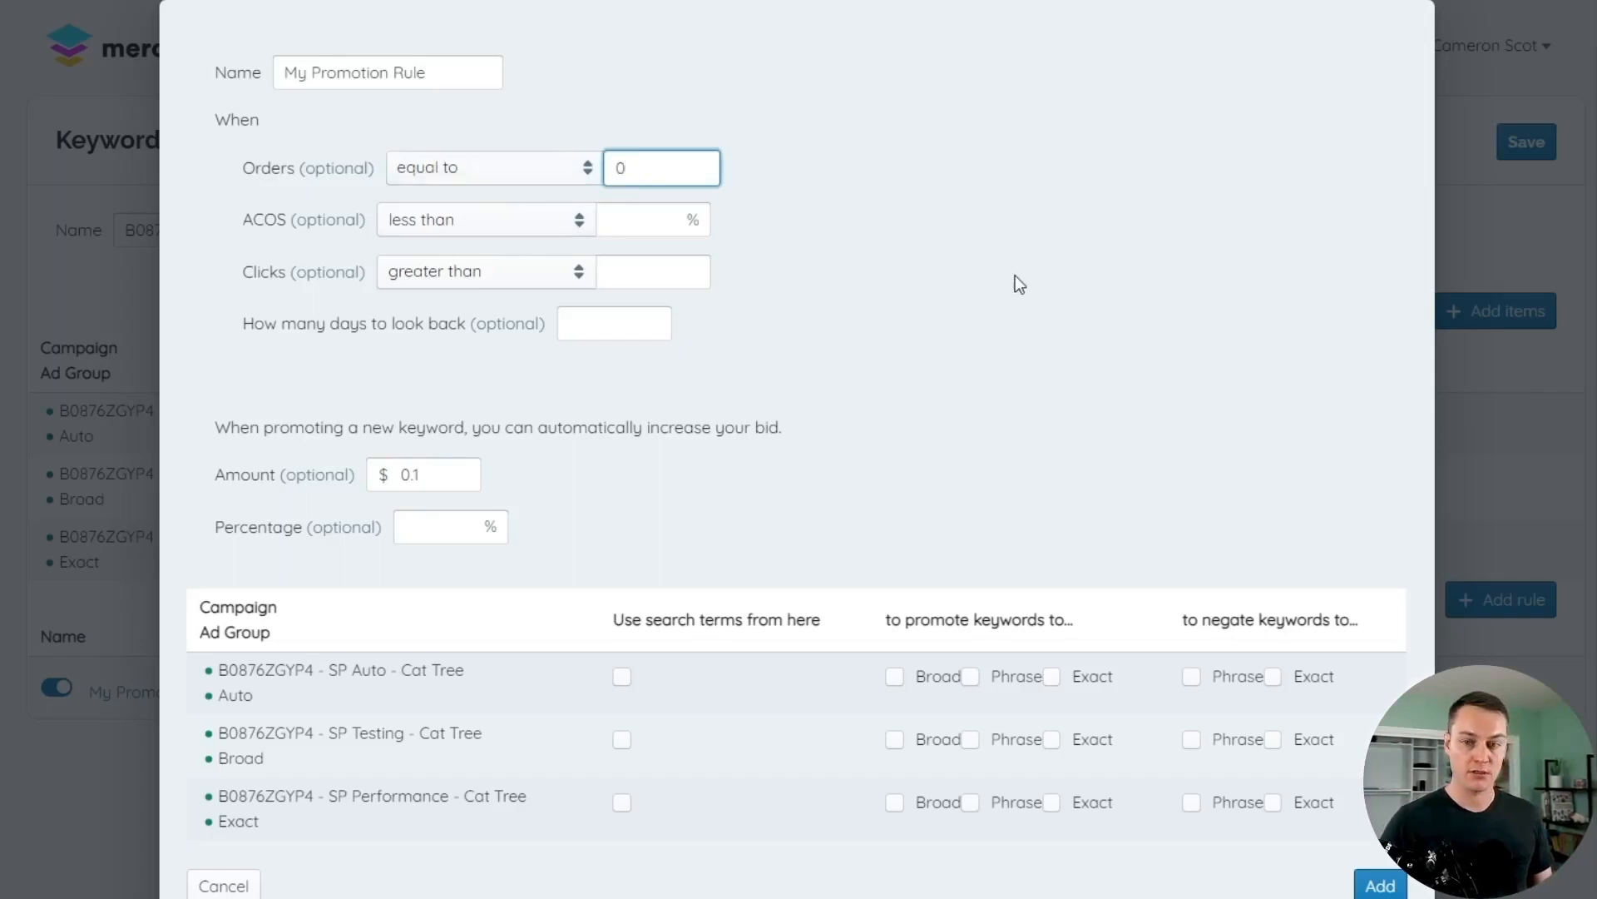
left_click(570, 277)
left_click(489, 306)
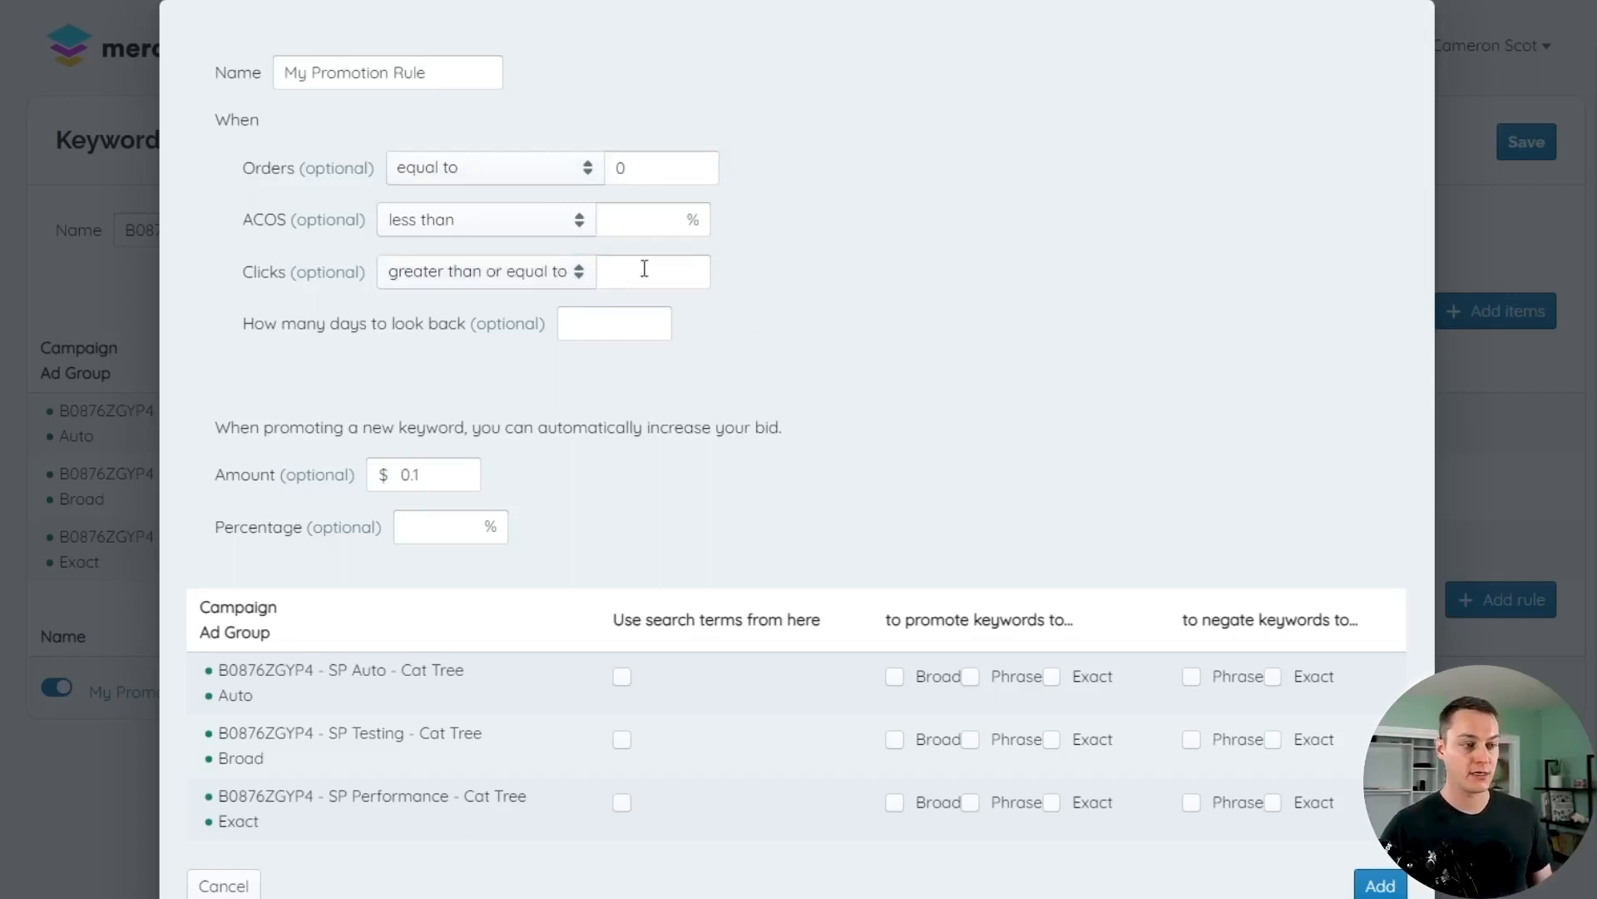
left_click(608, 272)
type("30")
left_click(955, 329)
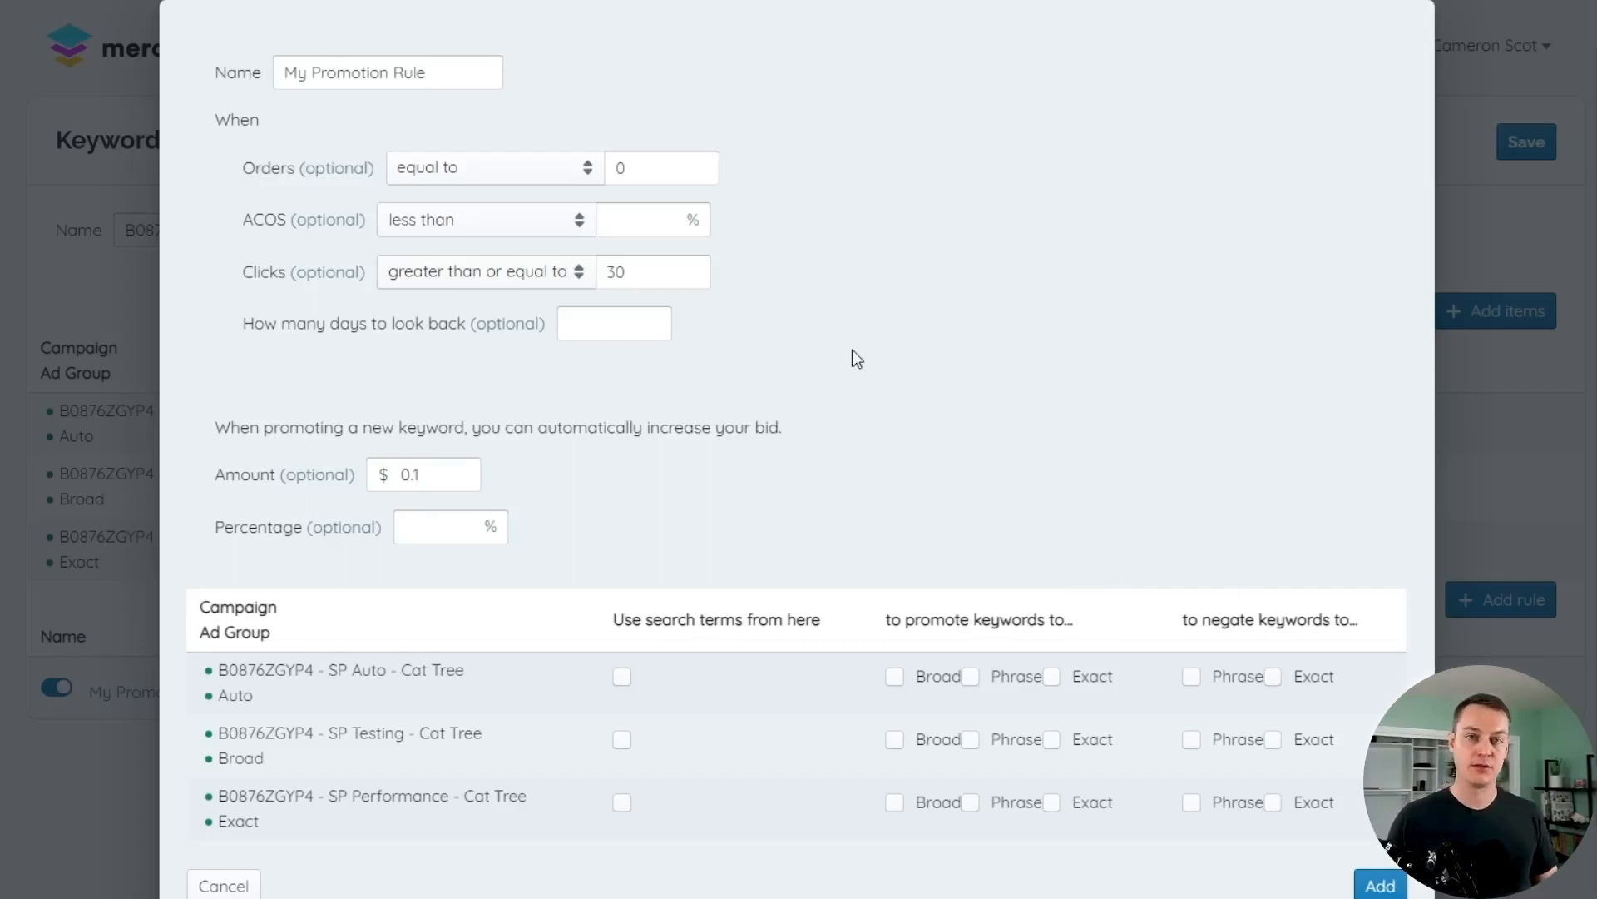
left_click(604, 325)
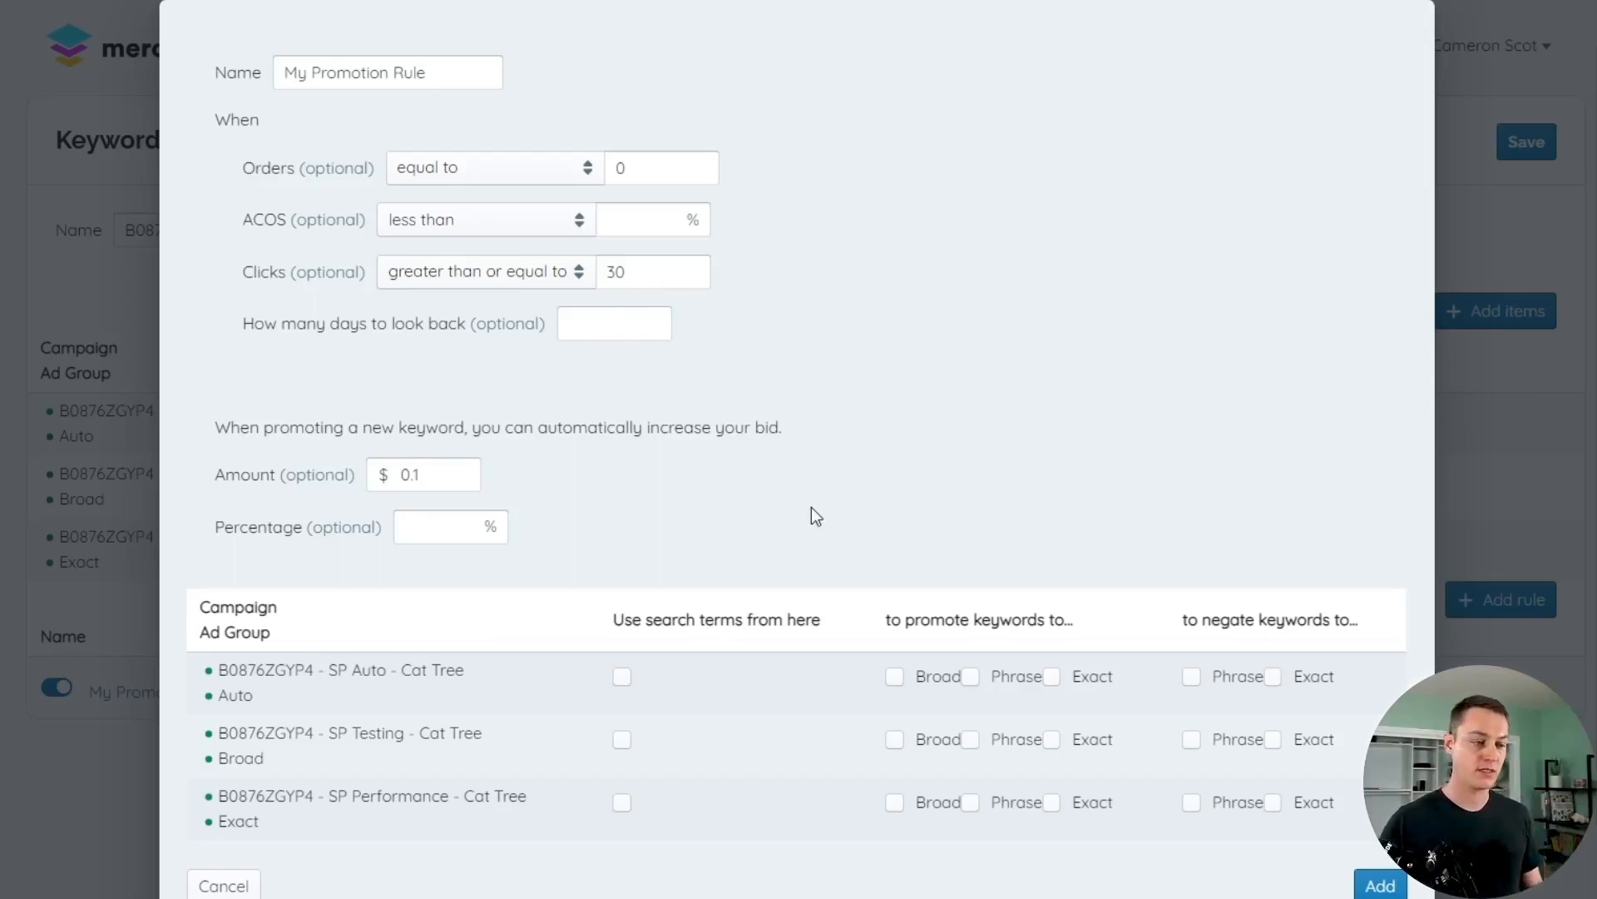
Use search terms from the Auto and Testing ad groups and negate keywords as Exact in both.
left_click(622, 676)
left_click(620, 741)
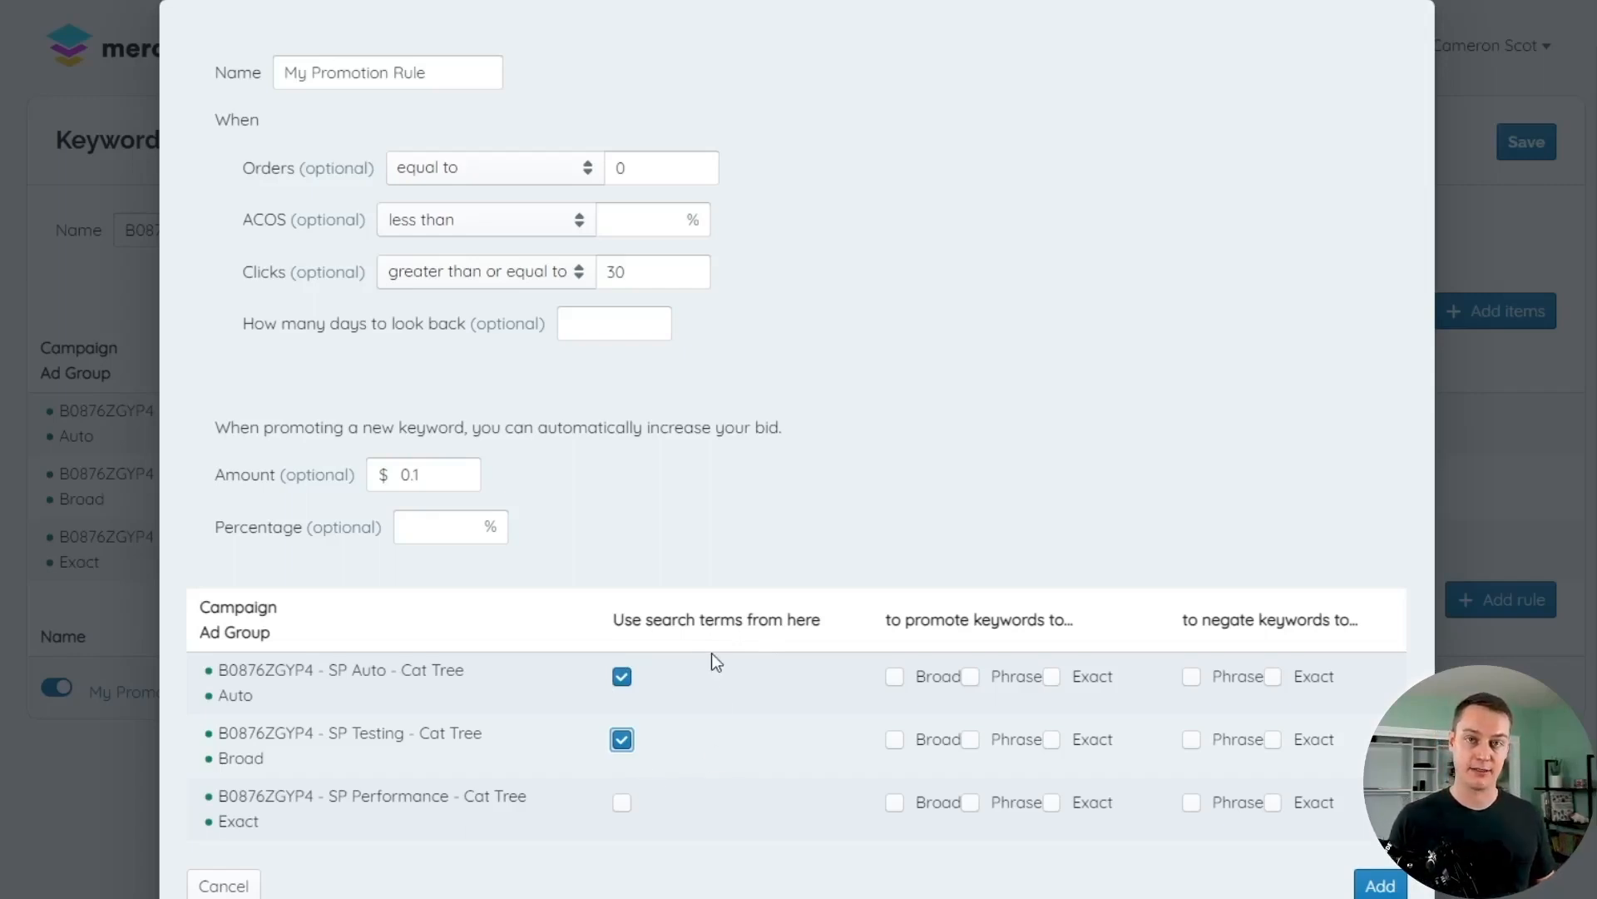
left_click(828, 589)
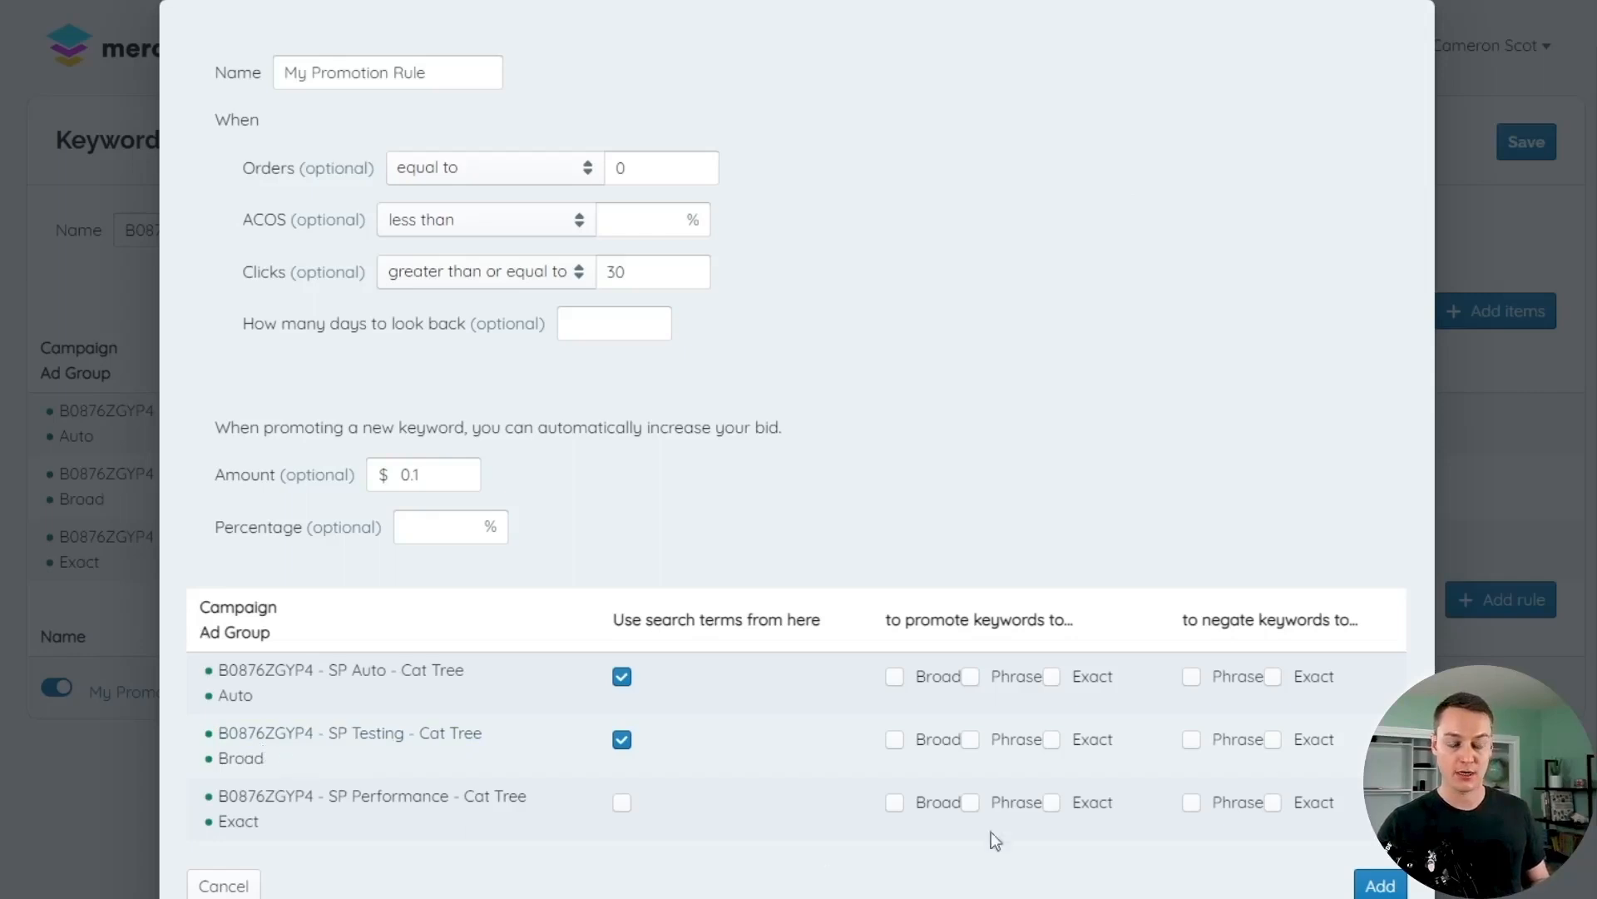
left_click(1274, 741)
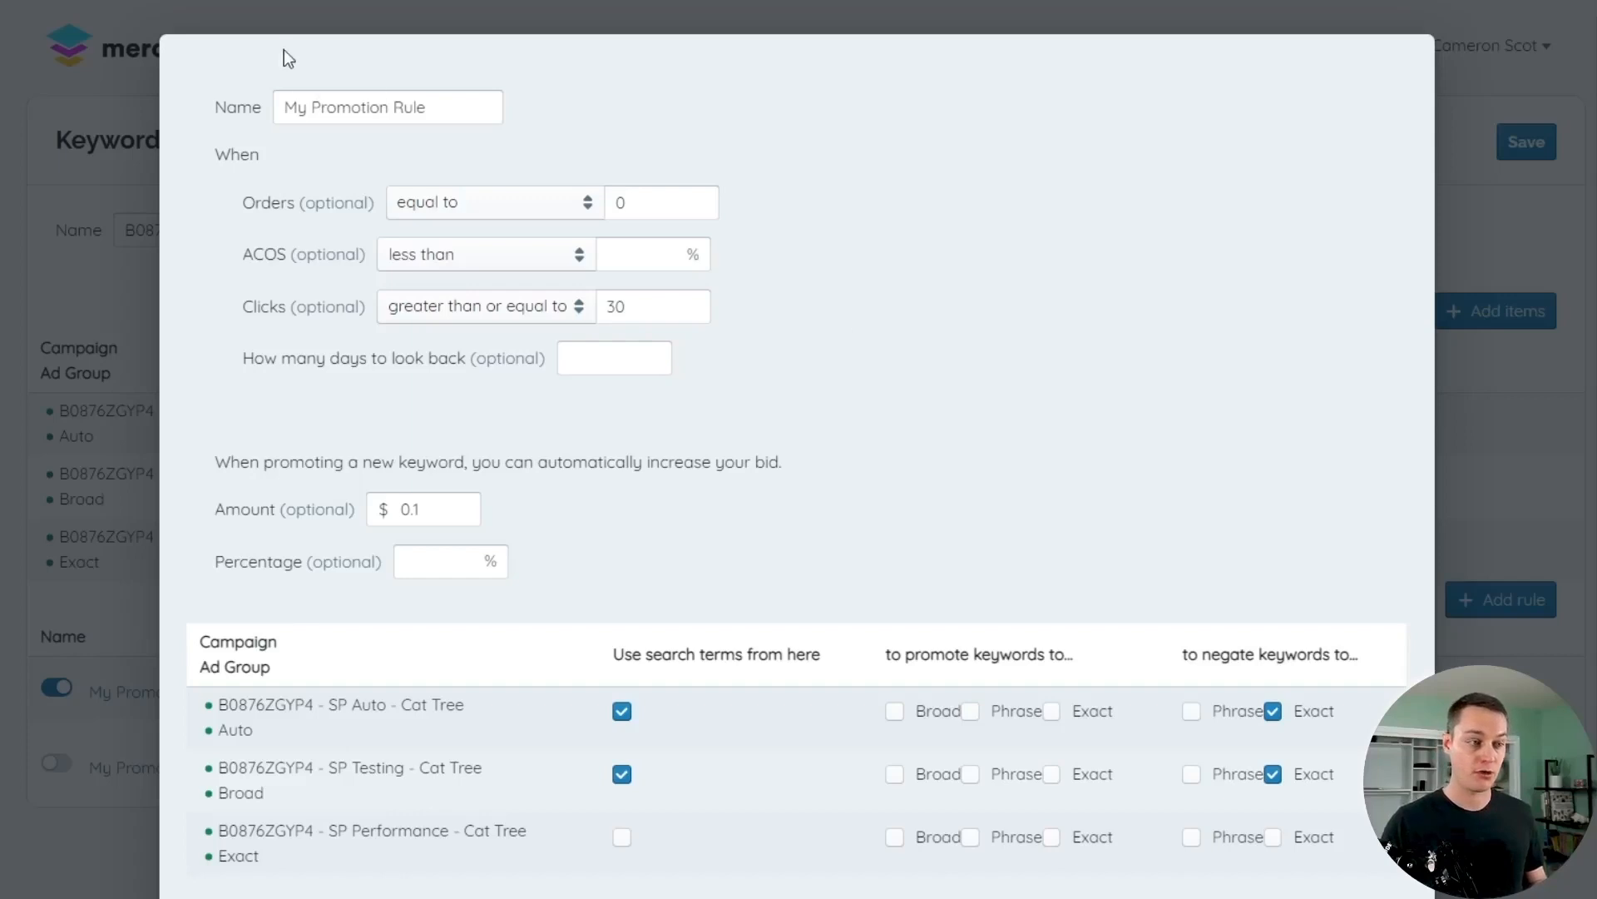
Name the second rule "Keyword Negation", add it to the strategy and enable it.
triple_click(412, 98)
type("Keyword Negation")
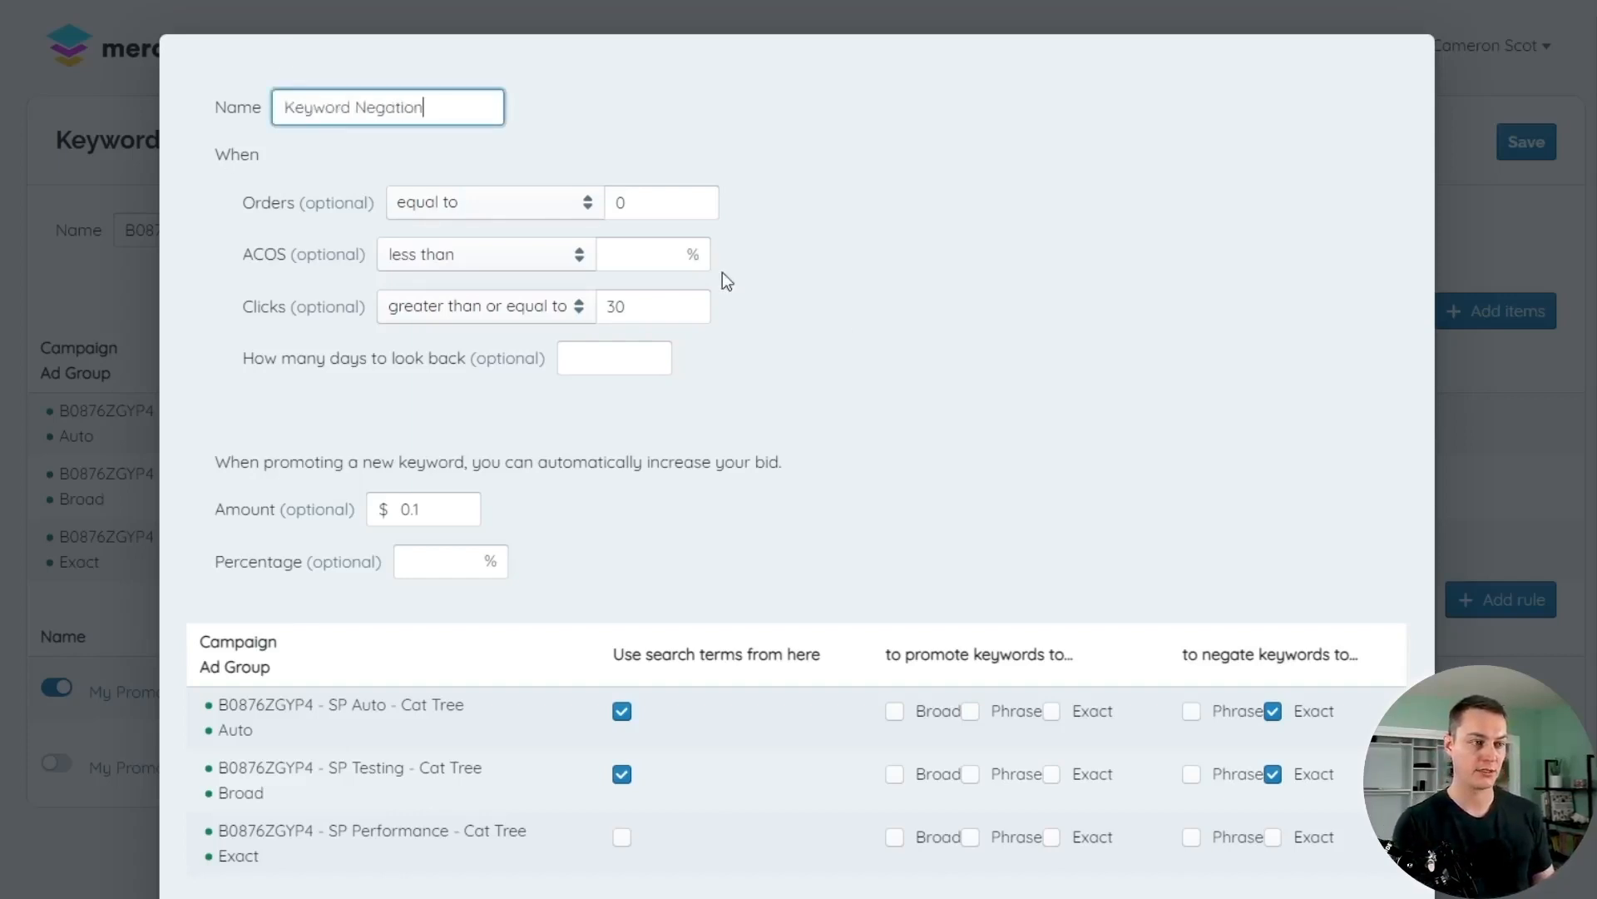
scroll(722, 272, "down", 3)
left_click(1377, 820)
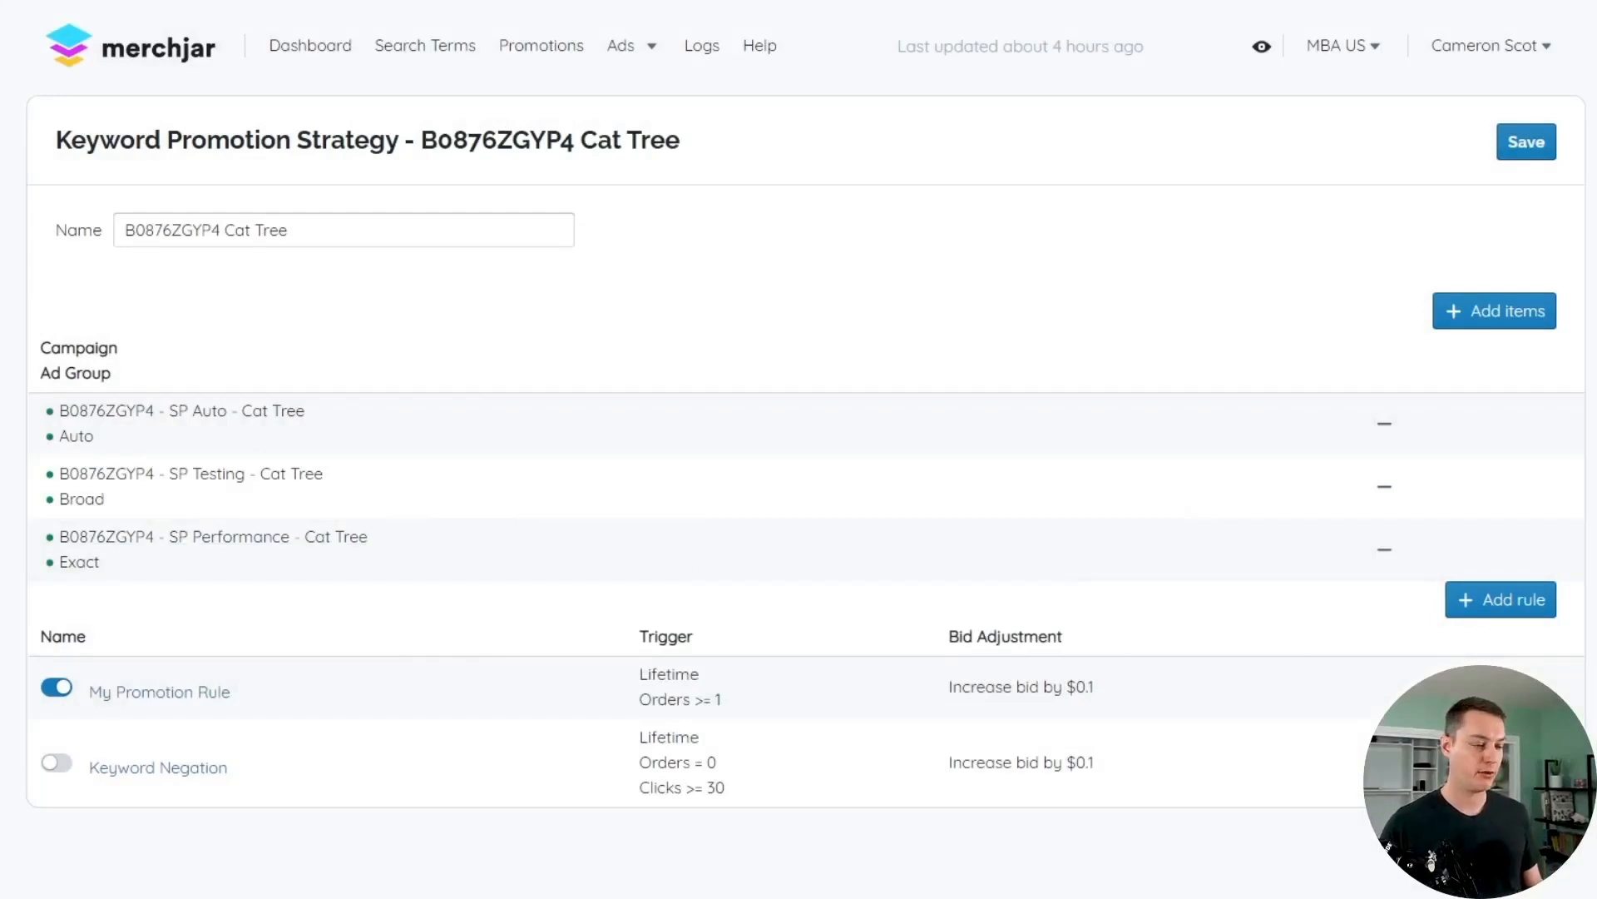
left_click(56, 764)
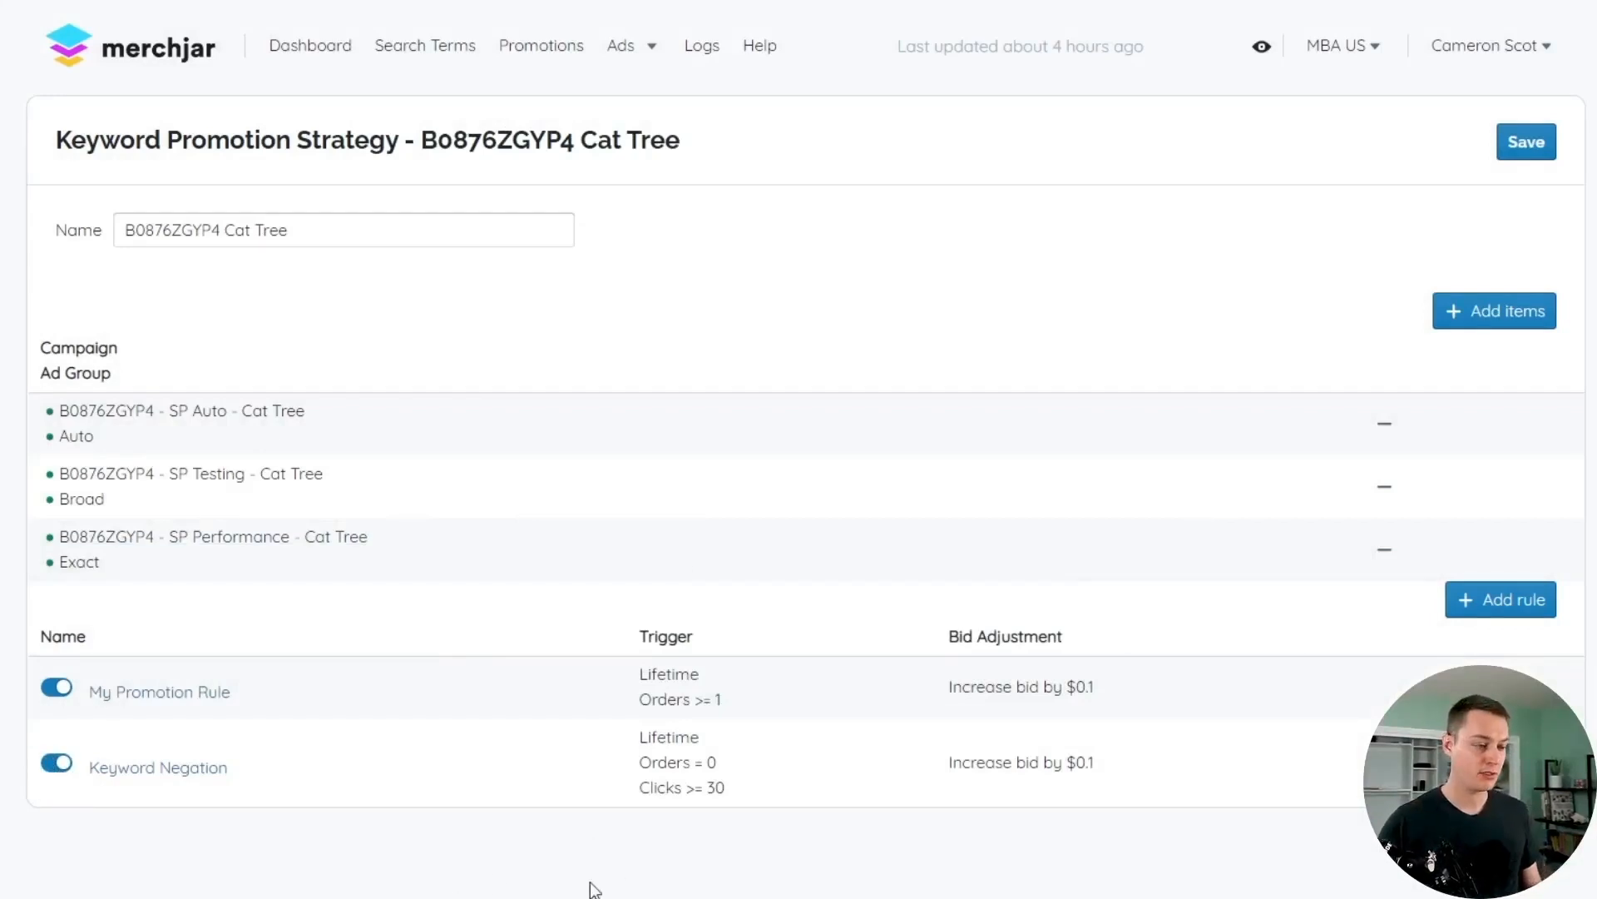
Rename "My Promotion Rule" as "Keyword Promotion" and save the promotion strategy.
left_click(203, 695)
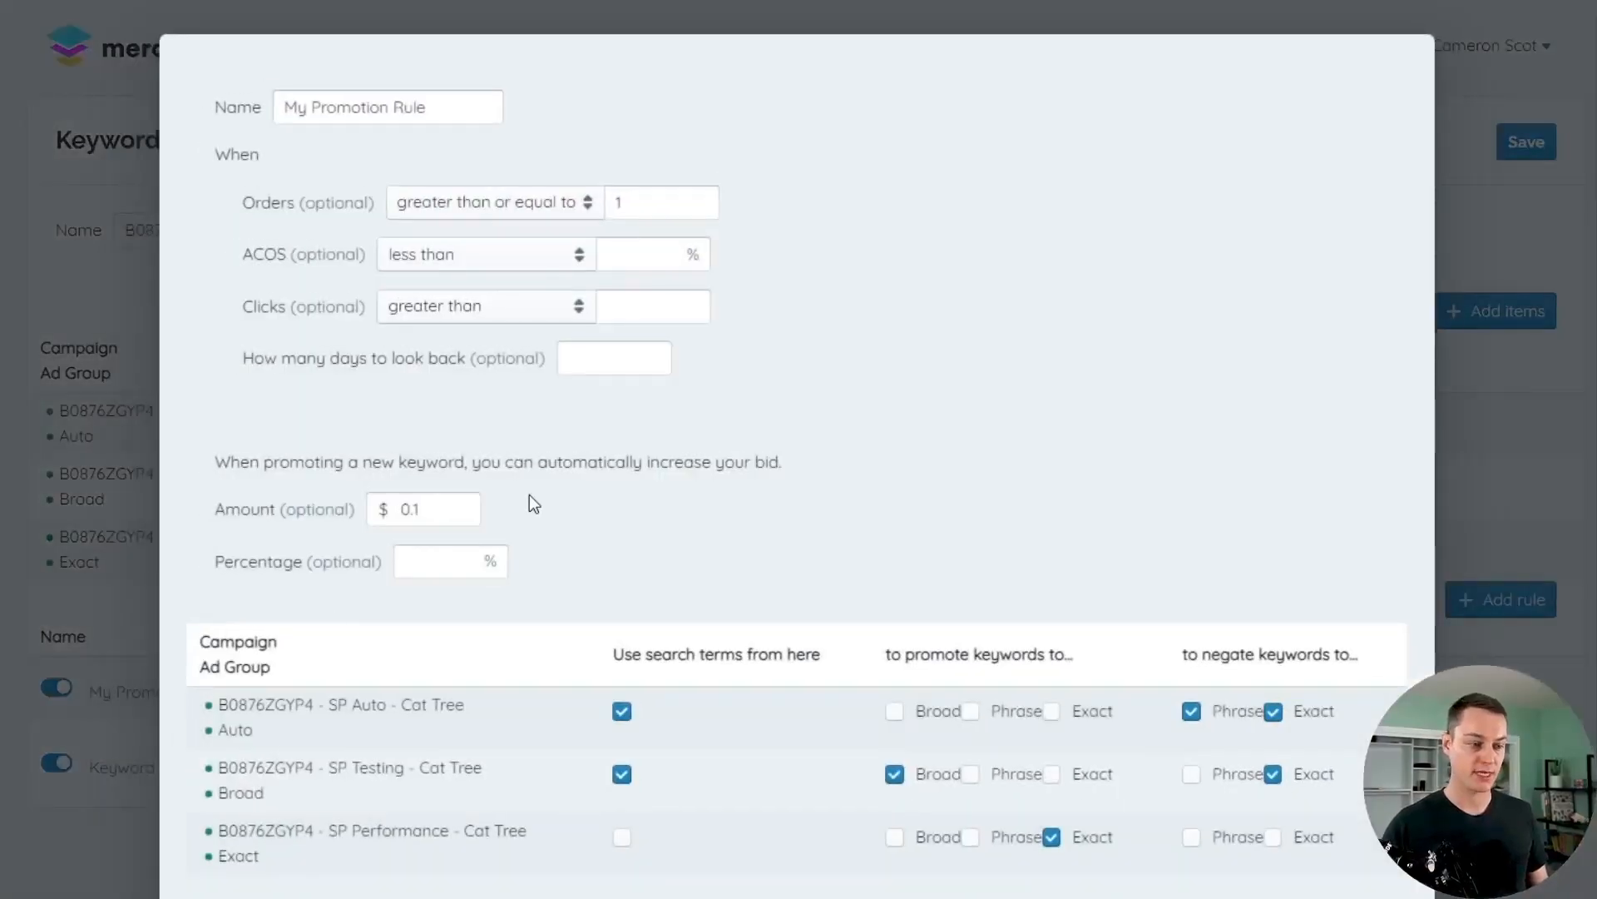
triple_click(388, 106)
type("Ke")
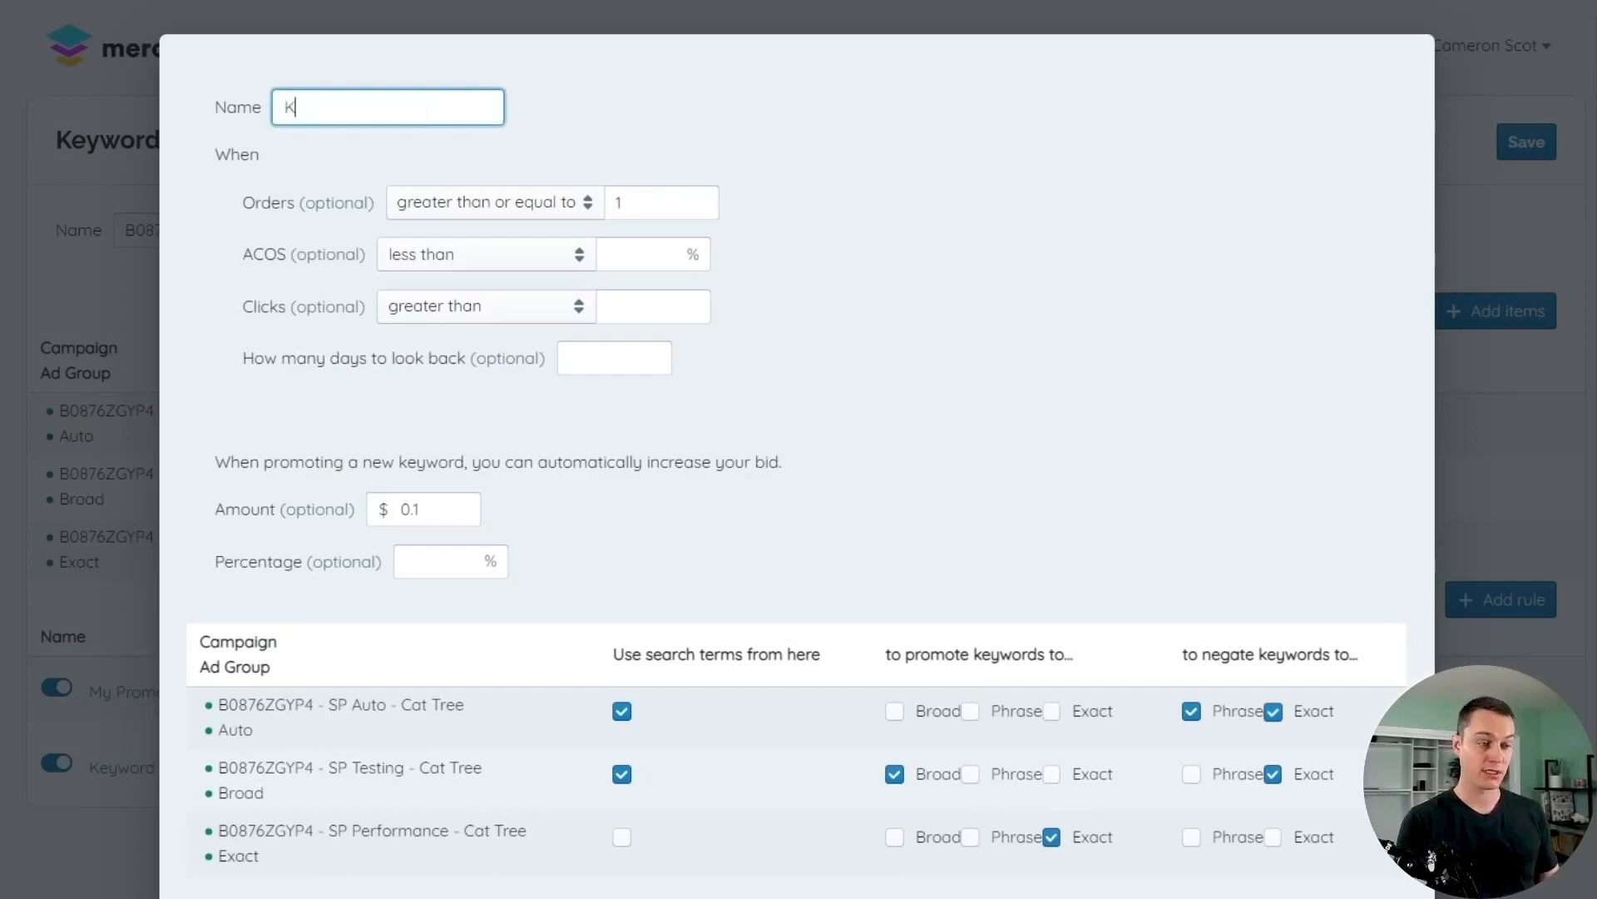
type("yword Promotion")
left_click(974, 351)
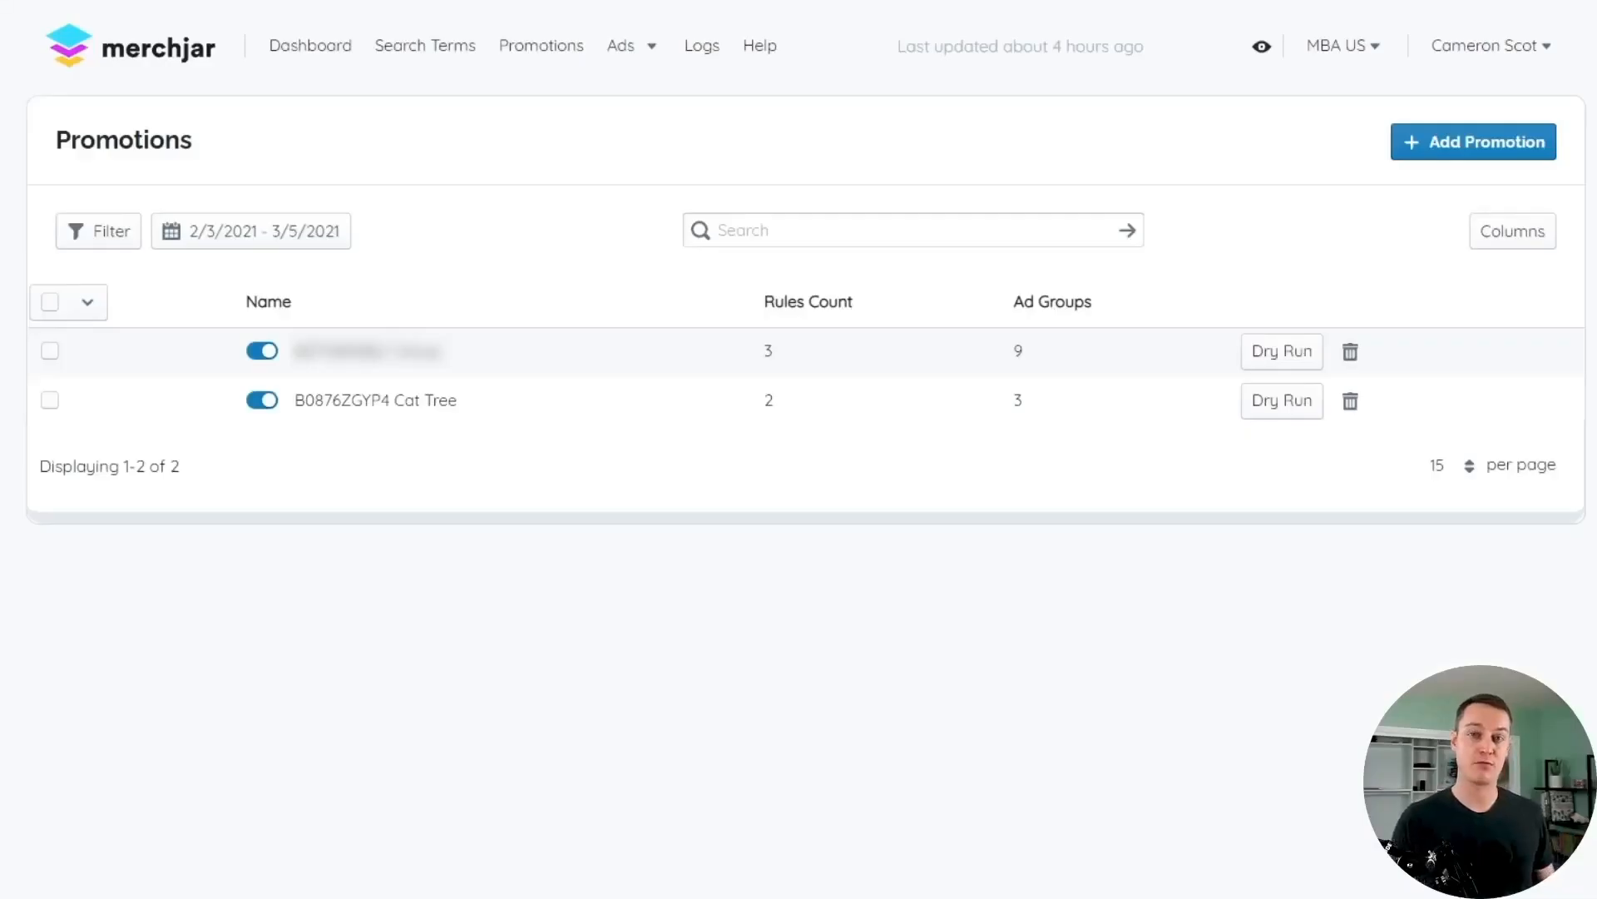